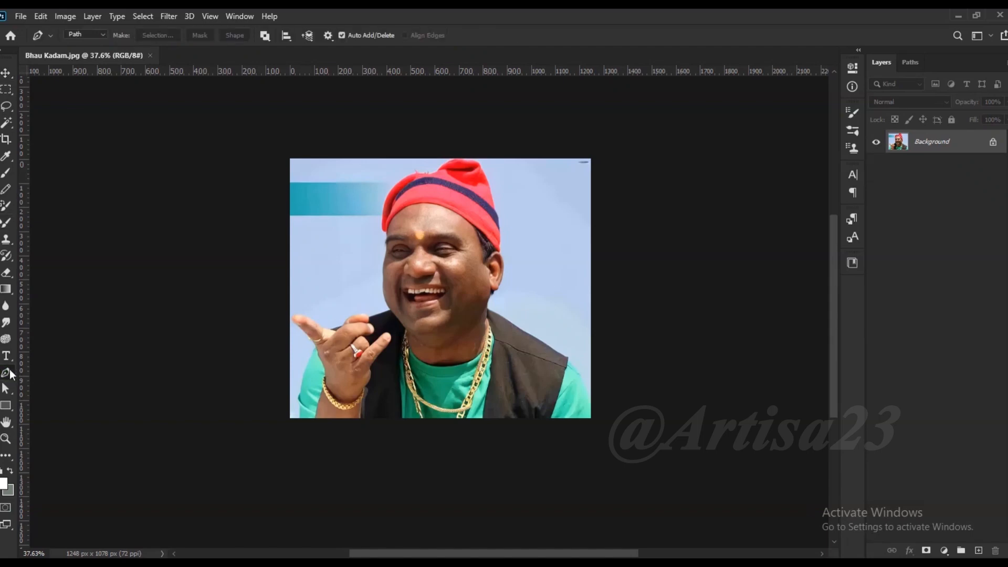
- Begin a Pen tool path at the image's left edge, following the green sleeve up to the base of the raised hand
click(287, 408)
click(288, 289)
click(282, 247)
drag(273, 183, 268, 323)
click(294, 143)
click(288, 201)
drag(315, 171, 248, 339)
scroll(249, 340, down, 3)
scroll(289, 203, up, 3)
scroll(266, 286, up, 3)
click(272, 293)
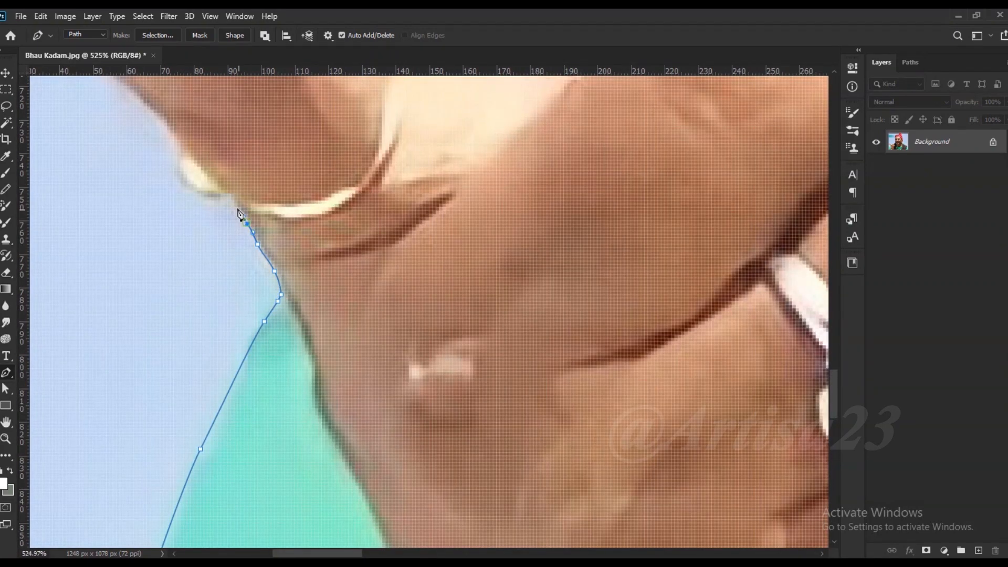
- Continue the path around the thumb ring and the outstretched thumb, following its underside, tip and upper edge
drag(240, 215, 302, 346)
click(289, 331)
drag(238, 277, 315, 455)
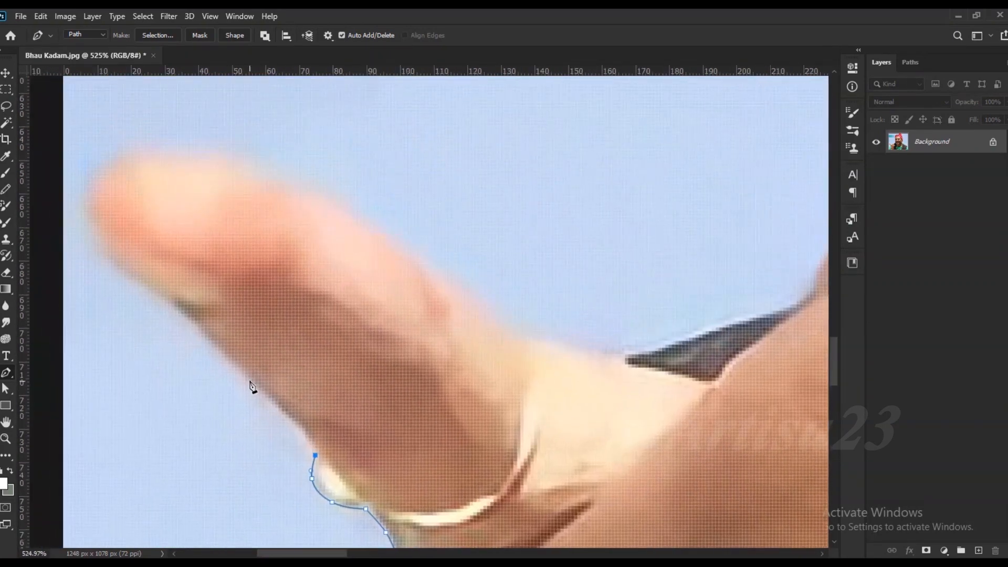
drag(184, 318, 172, 307)
drag(172, 307, 298, 411)
drag(354, 261, 358, 265)
drag(506, 331, 576, 381)
drag(616, 414, 376, 308)
- Trace the path from the thumb's base along the small dark vest section to the start of the bent finger
click(407, 333)
drag(462, 347, 303, 342)
drag(322, 344, 384, 339)
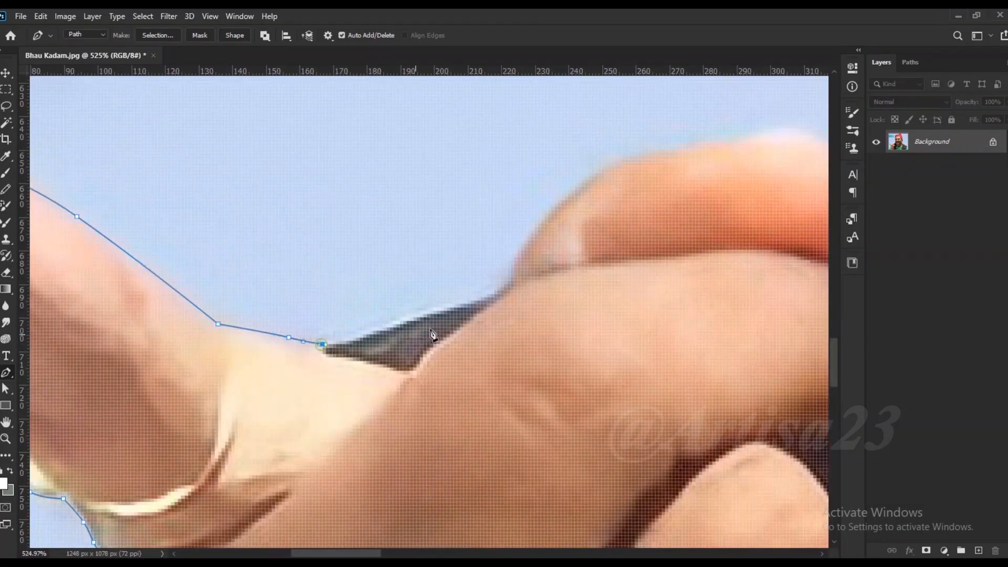
drag(533, 277, 329, 377)
drag(345, 319, 373, 292)
scroll(294, 294, down, 3)
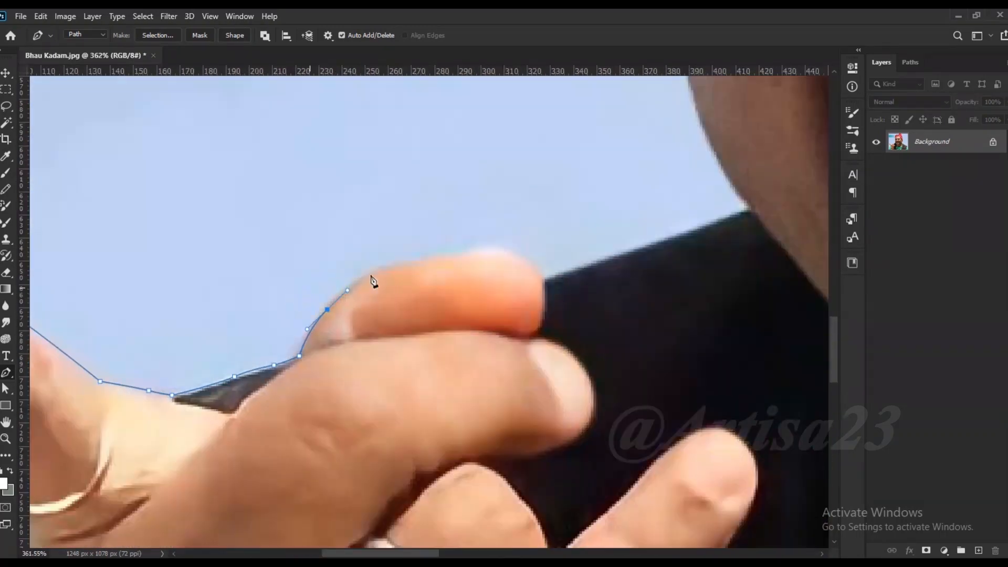
- Carry the path over the bent finger, undoing misplaced anchors, and along the black vest shoulder to the jaw
drag(543, 270, 550, 292)
drag(560, 280, 270, 345)
key(ctrl+z)
key(ctrl+z)
key(ctrl+z)
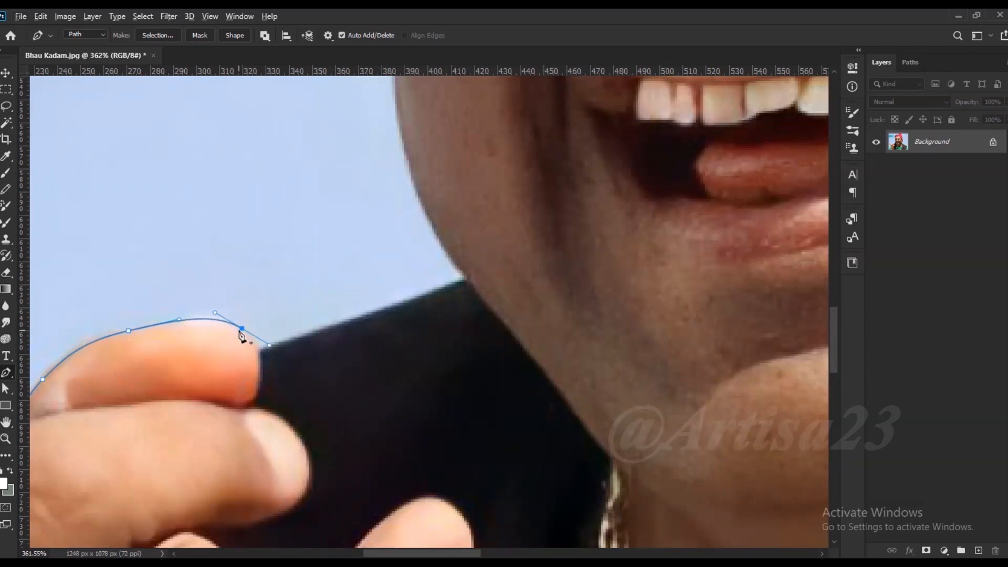
drag(339, 335, 277, 369)
click(354, 328)
click(401, 312)
- Trace the path up the jaw and cheek on the left side of the face to the eyebrow
drag(464, 181, 405, 301)
scroll(312, 378, up, 4)
drag(299, 356, 283, 316)
drag(278, 308, 312, 461)
scroll(310, 467, down, 3)
drag(293, 331, 292, 294)
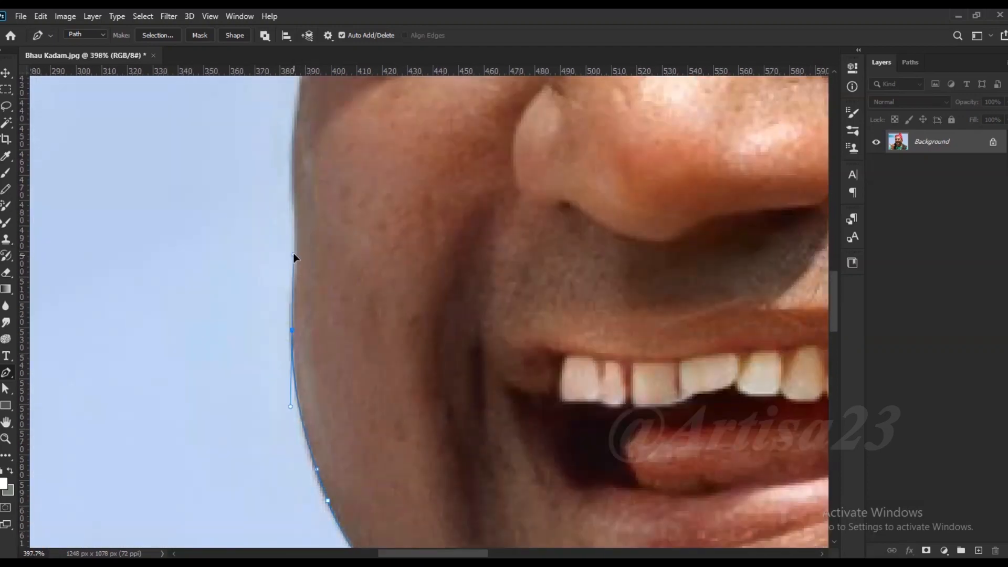
drag(304, 212, 314, 391)
drag(322, 201, 331, 164)
drag(332, 163, 301, 402)
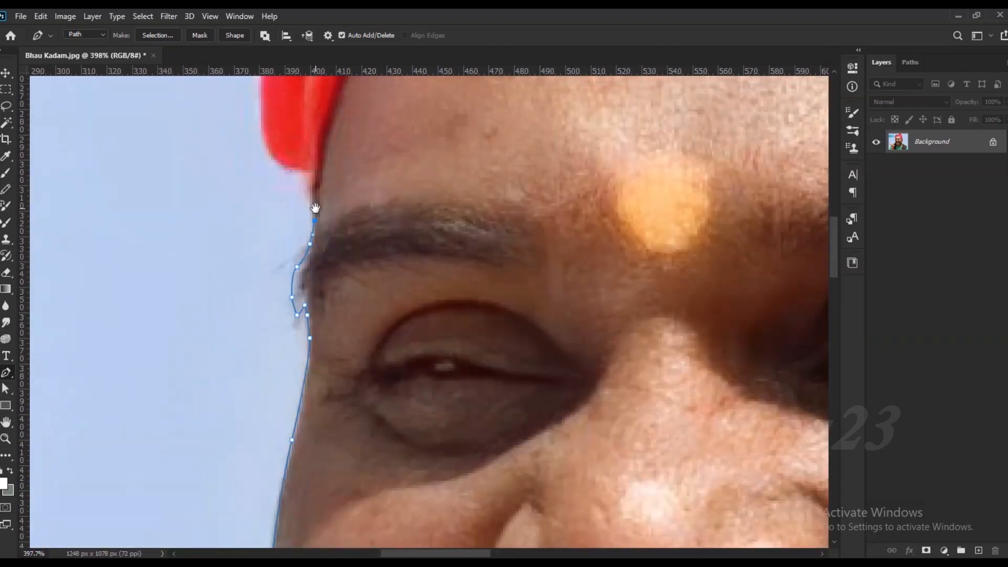
- Continue the path from the temple around the front edge and over the top folds of the red hat
drag(315, 207, 314, 361)
click(312, 336)
drag(257, 238, 265, 157)
scroll(236, 378, down, 4)
scroll(284, 245, up, 2)
drag(334, 91, 239, 215)
click(346, 153)
drag(347, 151, 273, 293)
click(257, 285)
scroll(258, 284, down, 10)
scroll(292, 284, up, 9)
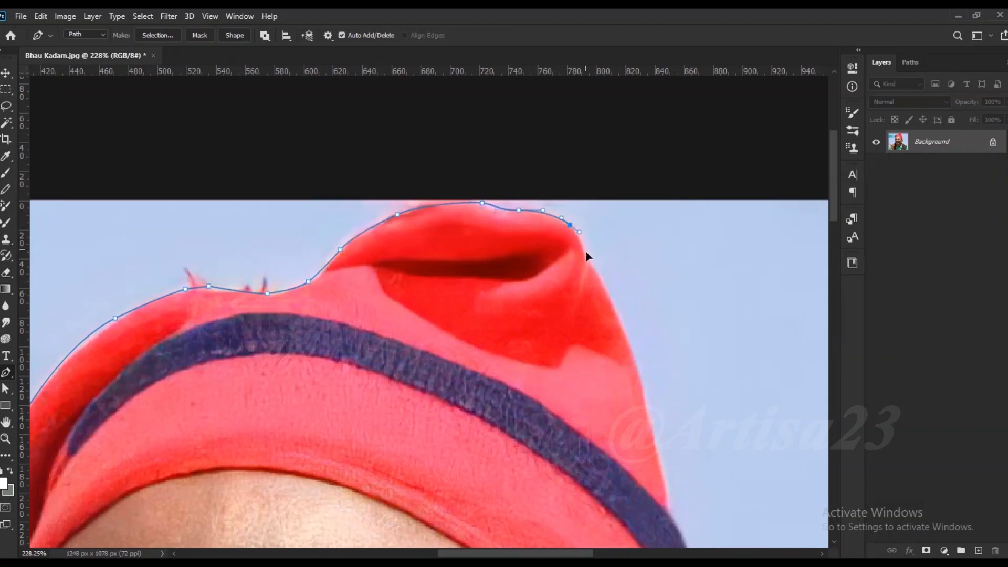
- Trace the path down the back edge of the red hat, past the navy stripe, towards the ear
drag(584, 249, 588, 256)
drag(614, 321, 487, 280)
drag(514, 340, 452, 228)
drag(473, 312, 479, 340)
drag(479, 340, 453, 271)
click(458, 292)
scroll(484, 430, up, 4)
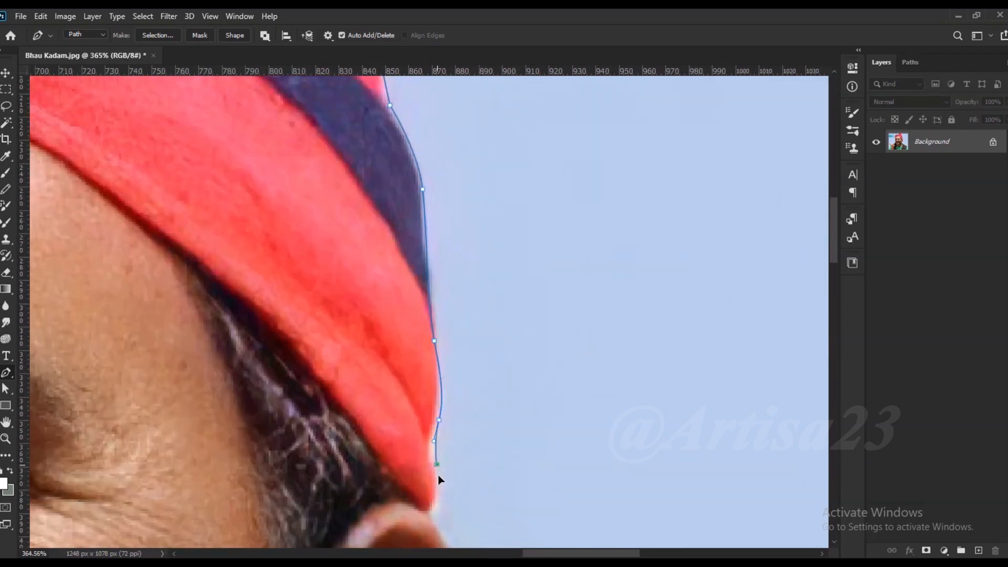
- Continue the path from the hat's lower corner around the outer edge of the ear towards the earlobe
drag(435, 518, 372, 361)
scroll(346, 320, up, 2)
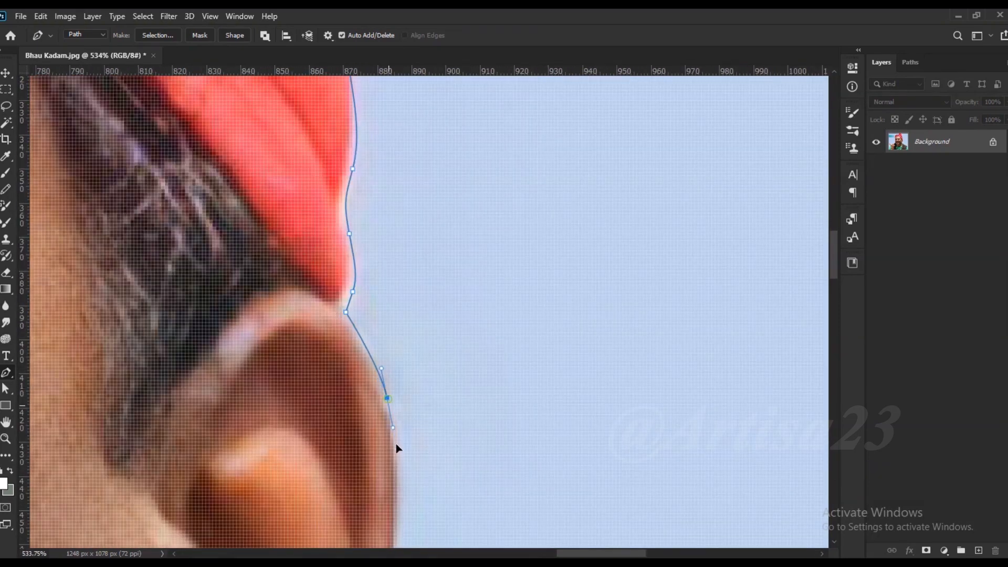
drag(394, 430, 399, 449)
scroll(404, 453, down, 5)
drag(402, 487, 394, 524)
drag(410, 431, 470, 193)
scroll(448, 313, up, 3)
drag(440, 323, 418, 368)
drag(401, 410, 467, 283)
- Outline the earlobe and the hair tuft beneath it, continuing the path down the jaw to the vest collar
scroll(488, 279, up, 4)
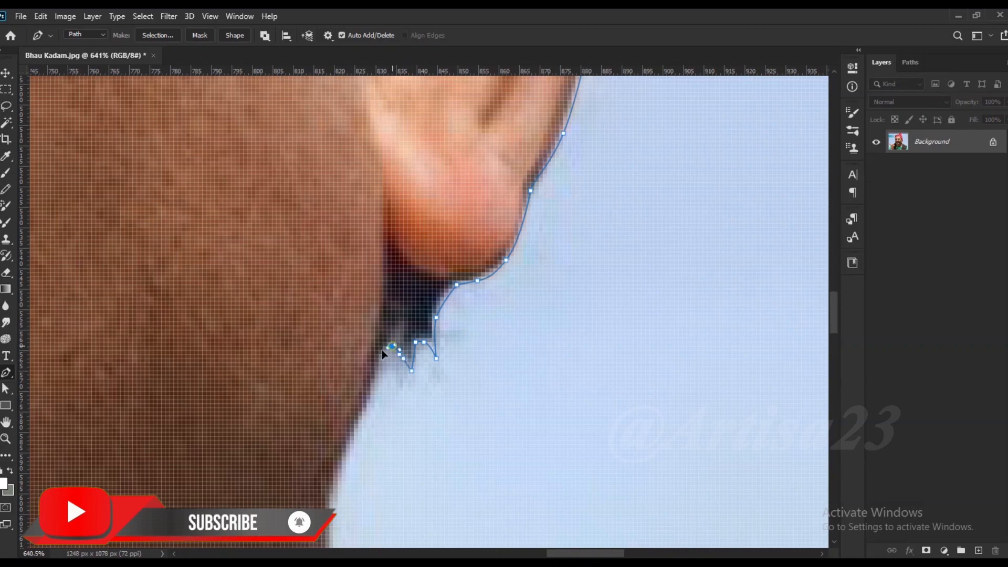
click(381, 355)
scroll(525, 258, down, 5)
scroll(361, 428, up, 3)
drag(431, 376, 420, 395)
drag(421, 433, 420, 445)
drag(417, 467, 378, 333)
click(383, 341)
- Trace the path along the vest's right shoulder from the collar to the start of the green sleeve
scroll(216, 248, down, 8)
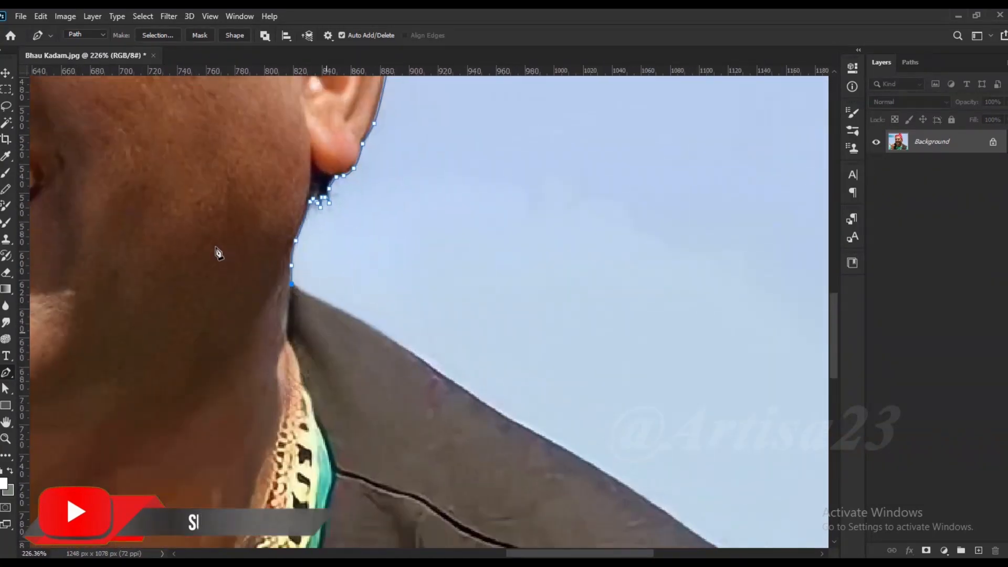
scroll(424, 339, up, 6)
drag(310, 304, 337, 318)
drag(463, 405, 491, 422)
drag(628, 509, 178, 259)
click(236, 324)
drag(434, 409, 445, 418)
drag(465, 426, 162, 332)
click(199, 387)
scroll(220, 342, down, 2)
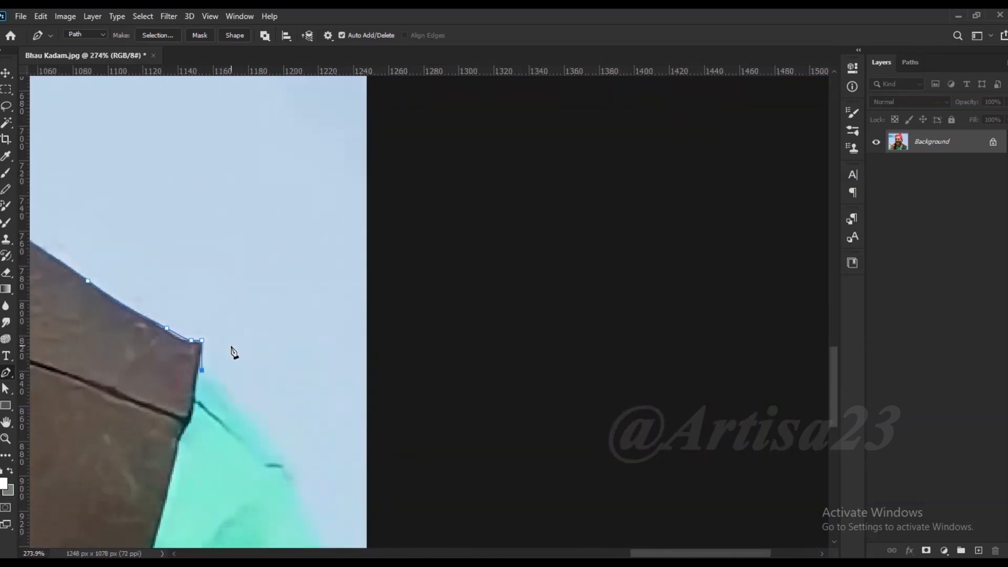
- Follow the right green sleeve to the image edge and close the path around the area below the image
drag(284, 461, 291, 485)
drag(298, 497, 301, 335)
click(326, 402)
click(372, 493)
scroll(401, 418, down, 12)
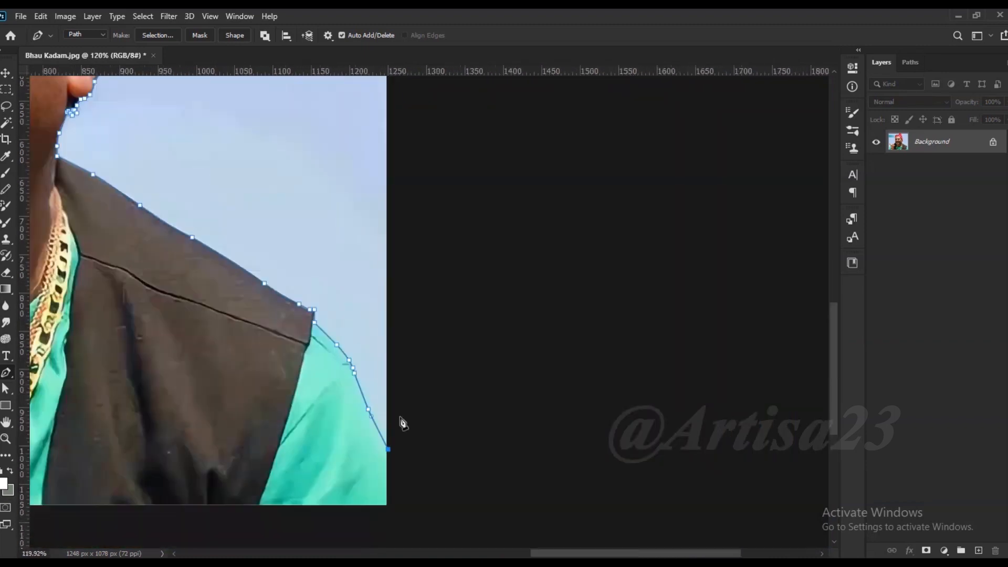
click(419, 455)
click(191, 451)
click(192, 436)
scroll(305, 312, up, 3)
- Convert the closed path to a selection and copy the selected man onto a new layer
right_click(293, 311)
click(341, 70)
click(571, 152)
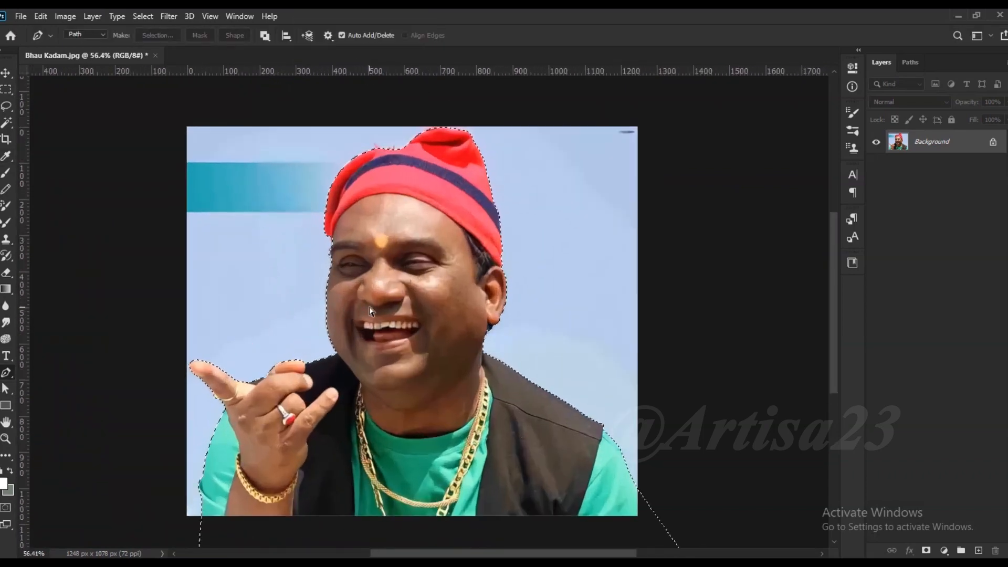
key(ctrl+j)
- Unlock the background layer and extend the canvas on all four sides to 1793 × 1435 px with the Crop tool
click(992, 165)
click(972, 148)
scroll(526, 190, down, 2)
click(7, 139)
drag(458, 136, 458, 96)
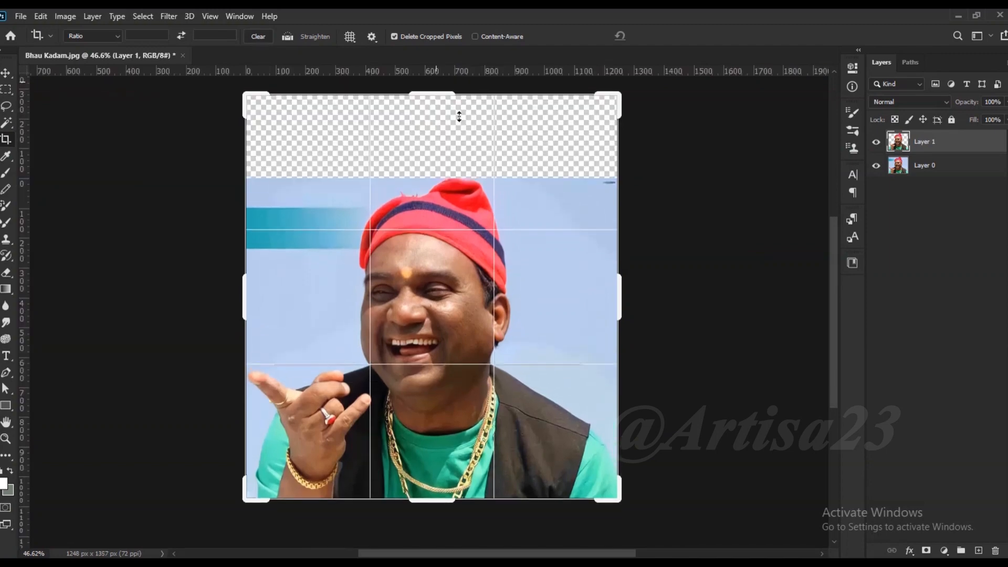
scroll(456, 138, down, 2)
drag(592, 256, 645, 278)
drag(441, 430, 445, 452)
key(Return)
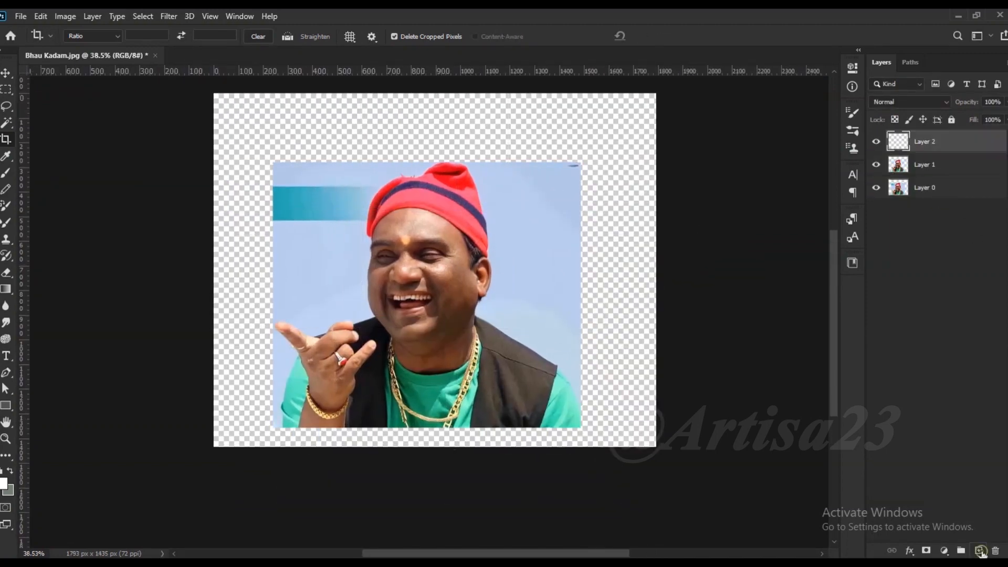
- Add a new layer beneath the cutout and fill it with a grey-green color
click(979, 551)
click(4, 483)
click(720, 363)
click(692, 350)
click(958, 252)
key(alt+BackSpace)
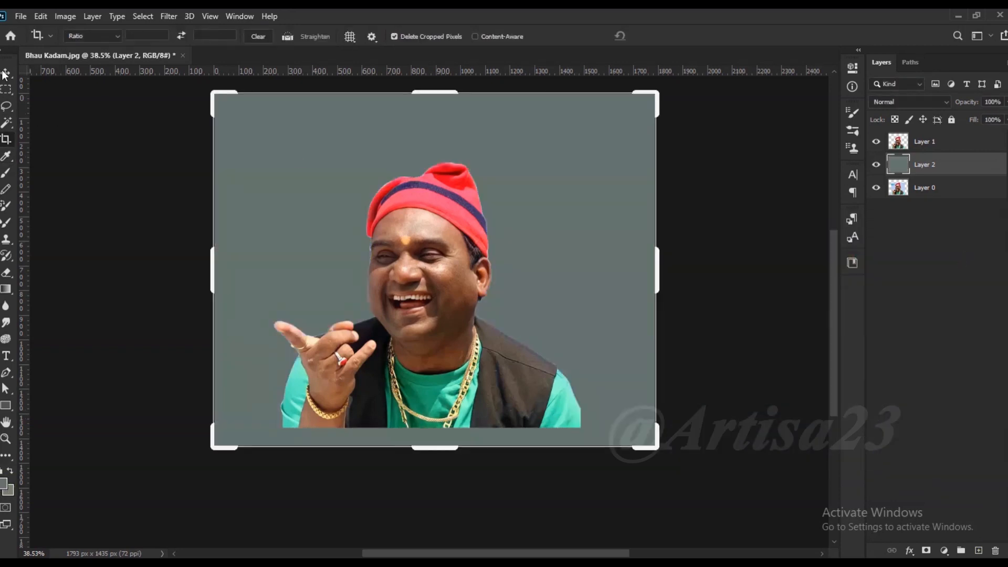
- Place a duplicate of the cutout layer beneath the grey-green fill layer and reselect the original cutout, Layer 1
key(v)
drag(925, 145, 925, 178)
click(925, 146)
- Brighten Layer 1 with Curves, raising the RGB midpoint from input 116 to output 138
scroll(454, 303, up, 4)
click(66, 17)
click(220, 69)
drag(634, 352, 634, 339)
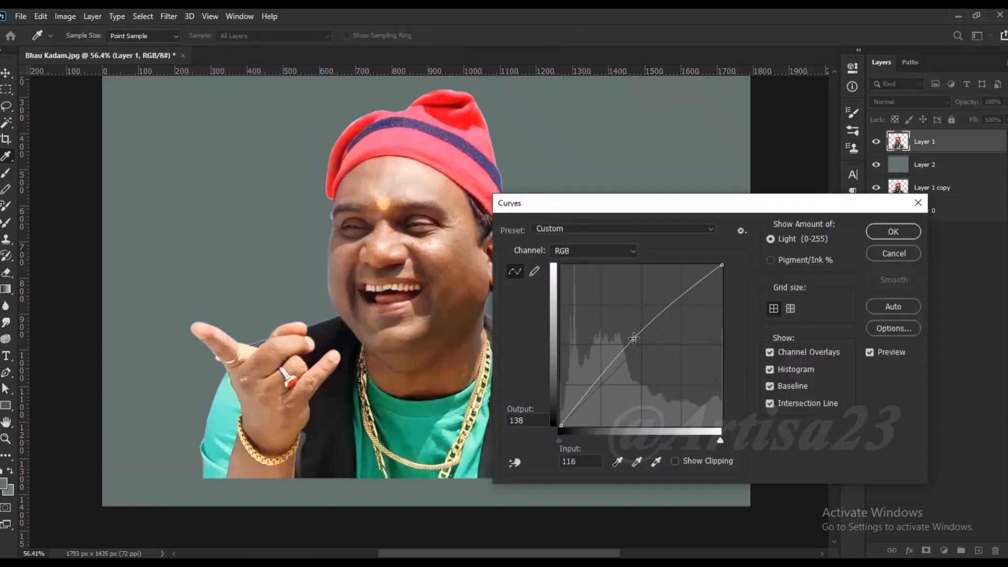
click(903, 233)
- Increase Layer 1's contrast with Levels by raising the shadow input slightly and lowering the highlight input slightly
scroll(501, 223, up, 2)
click(65, 17)
mouse_move(84, 49)
click(210, 60)
drag(696, 332, 711, 333)
drag(858, 331, 850, 332)
drag(712, 332, 707, 333)
click(908, 211)
- Create a new path named Path 1, separate from the outline work path, for drawing with the Pen tool
scroll(442, 221, up, 5)
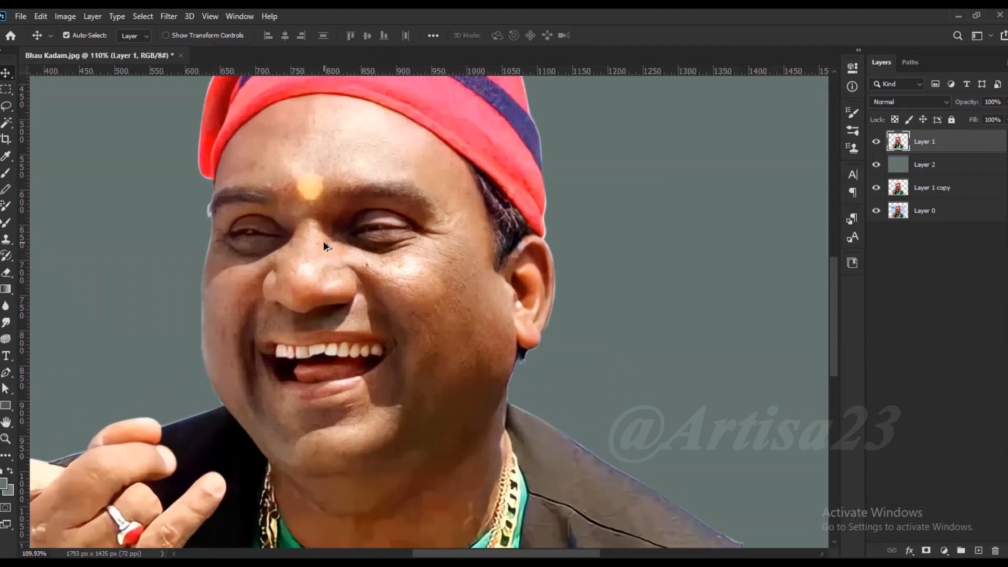
scroll(324, 243, down, 3)
scroll(338, 191, up, 1)
click(5, 373)
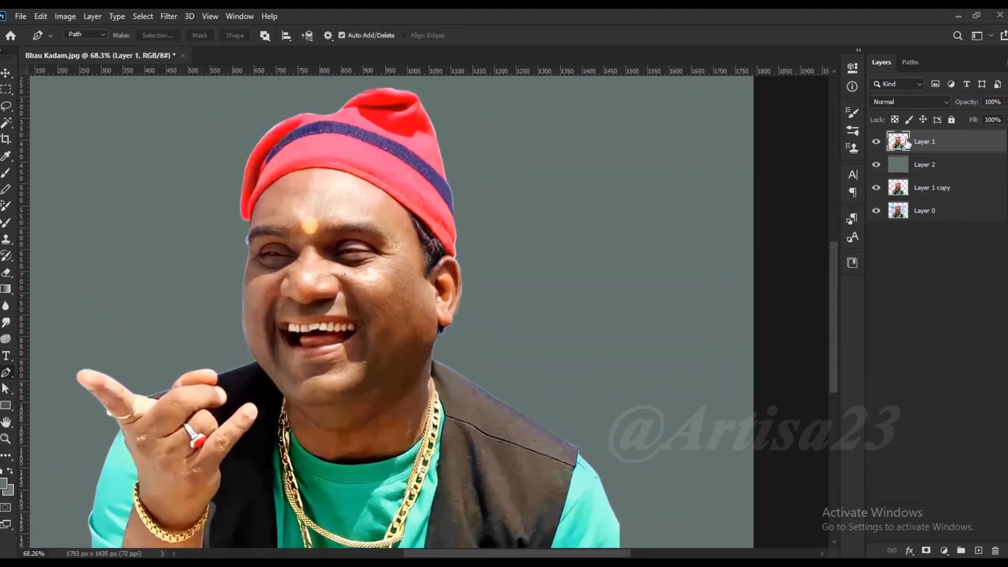
click(912, 63)
click(1006, 62)
click(985, 77)
click(580, 180)
- Draw a closed path enclosing the face and neck area, curving below the eye, around the nose and across the cheek
drag(381, 223, 388, 228)
drag(395, 252, 394, 260)
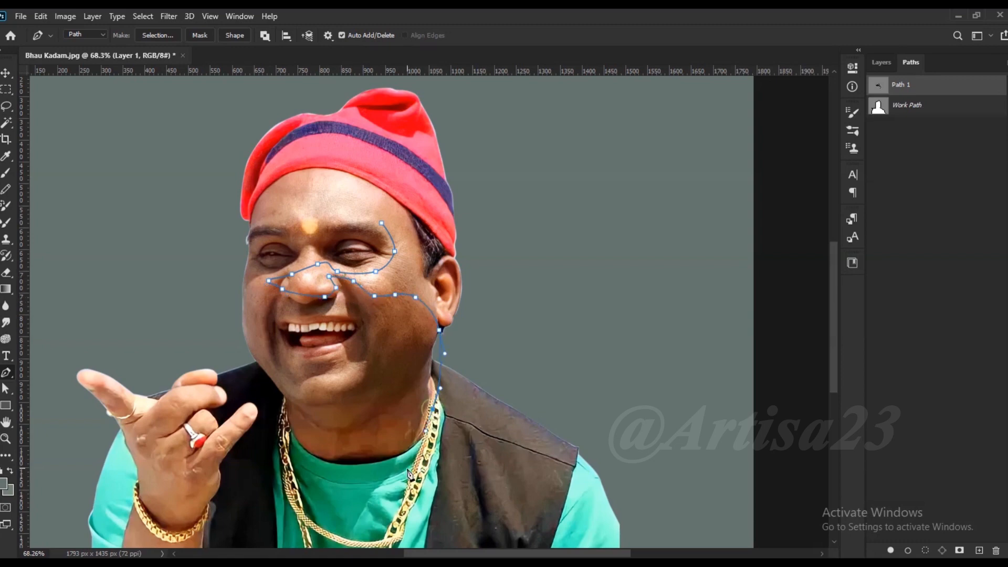
drag(259, 367, 251, 357)
drag(241, 341, 231, 324)
drag(222, 309, 223, 296)
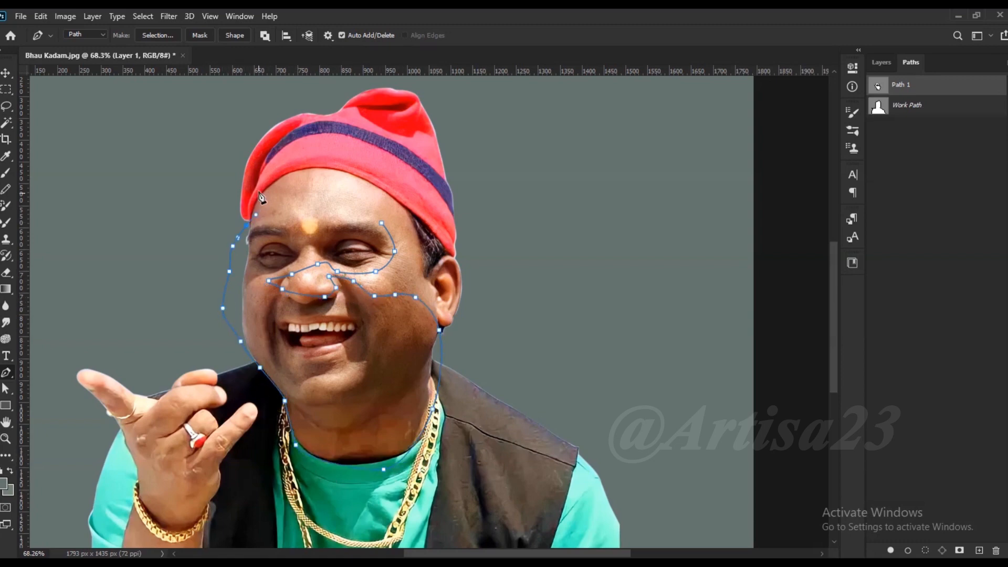
click(383, 224)
- Turn the face path into an anti-aliased selection with a 0.5 px feather and copy it from Layer 1 to a new layer
scroll(369, 284, down, 4)
scroll(357, 247, up, 1)
right_click(308, 252)
click(367, 306)
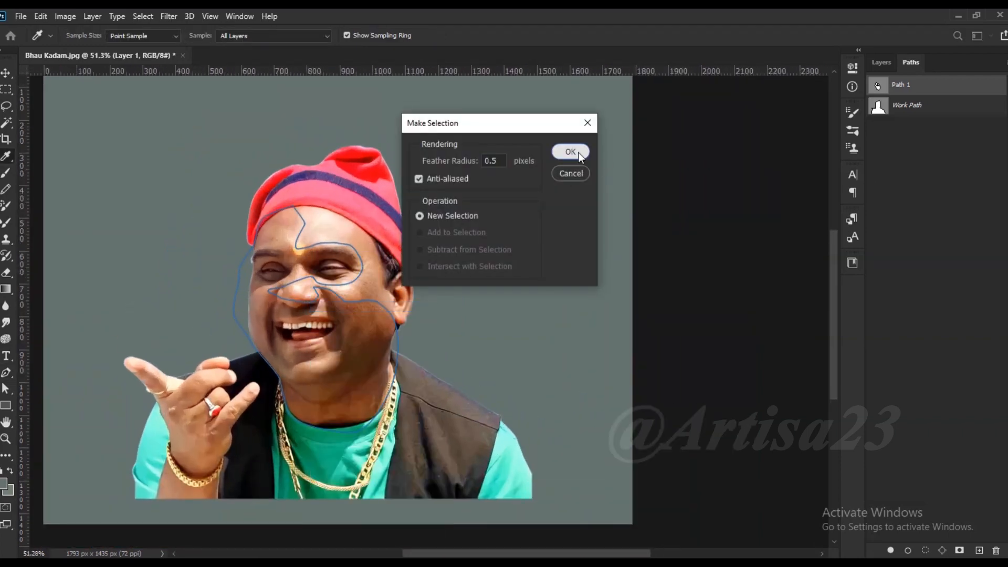
click(570, 152)
click(882, 62)
key(ctrl+j)
- Brighten the copied face area with Curves, raising the RGB curve from input 105 to output 150
click(65, 16)
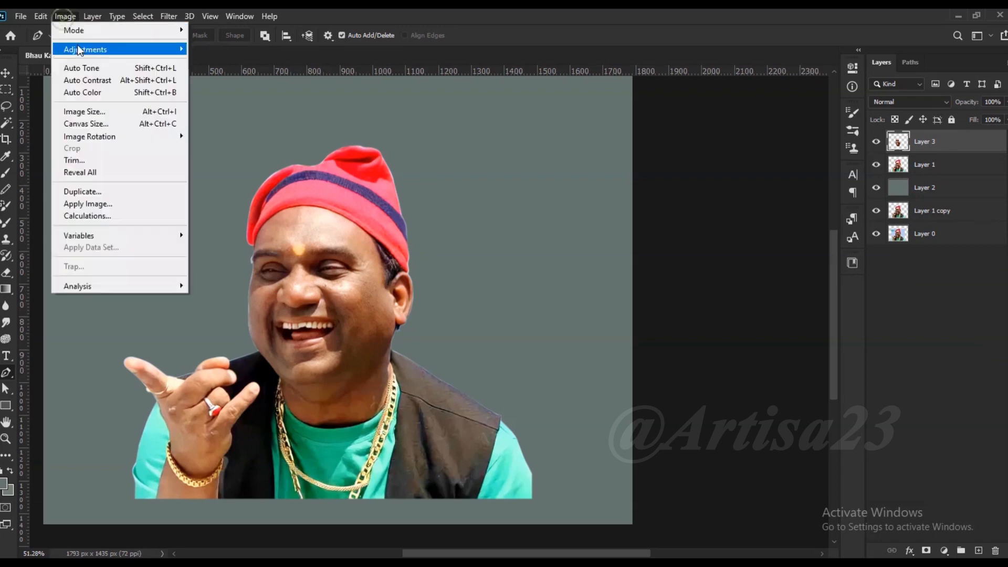
click(210, 74)
drag(627, 359, 627, 331)
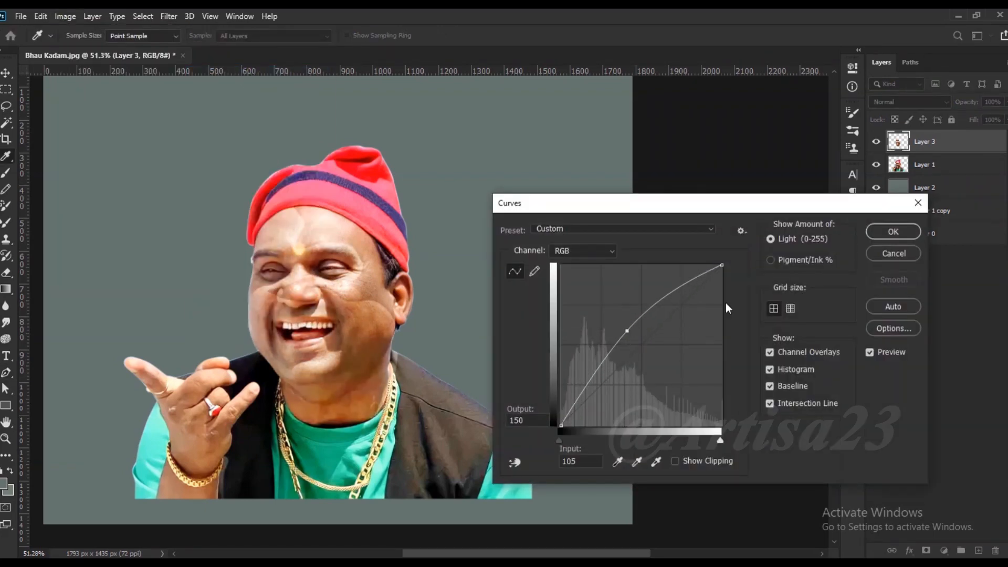
click(885, 234)
- Soften the visible seams of the brightened face on Layer 3 with the Eraser at 37% opacity and compare the layer on and off
scroll(431, 267, up, 2)
key(e)
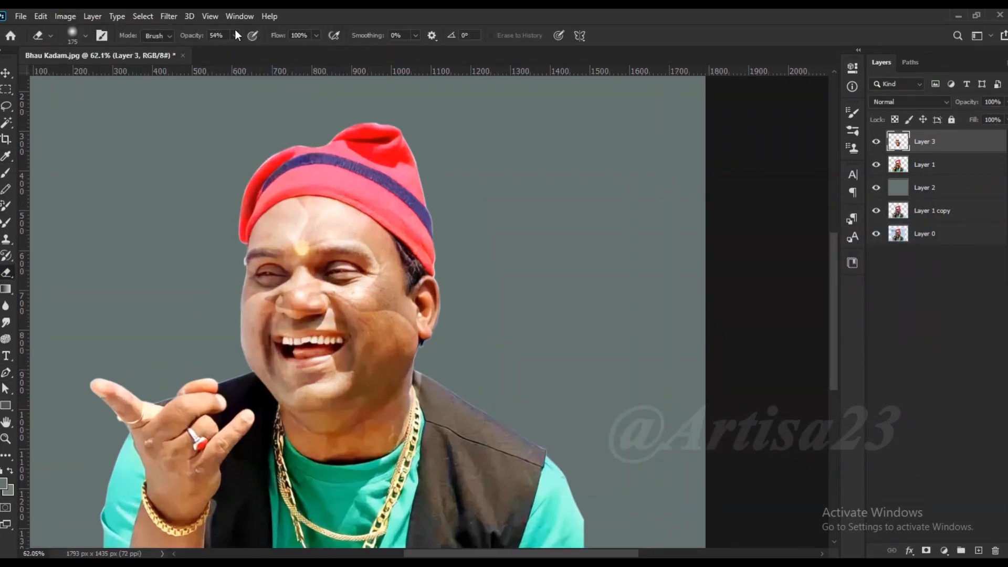
key(bracketleft)
key(bracketleft)
key(bracketleft)
drag(304, 196, 301, 216)
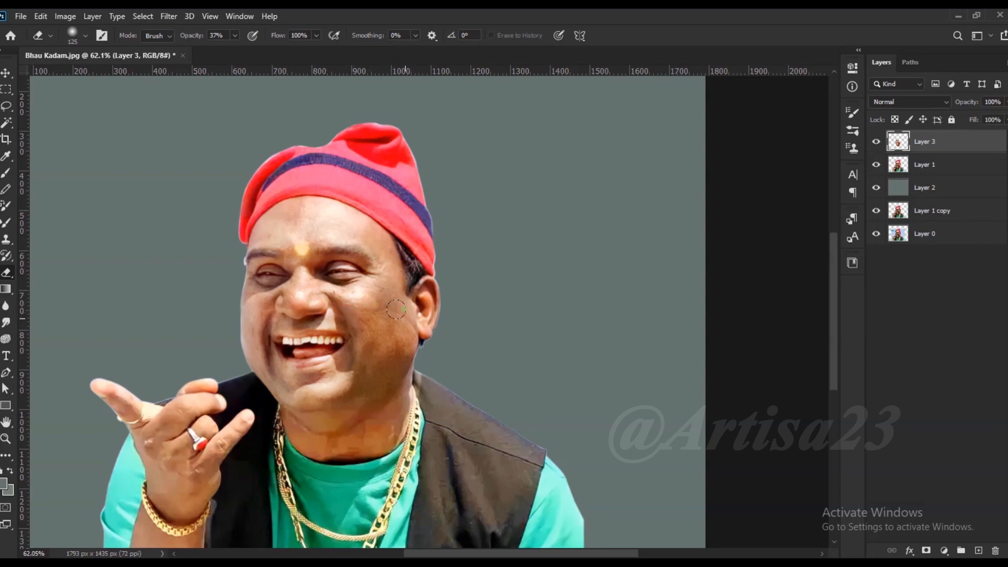
key(bracketleft)
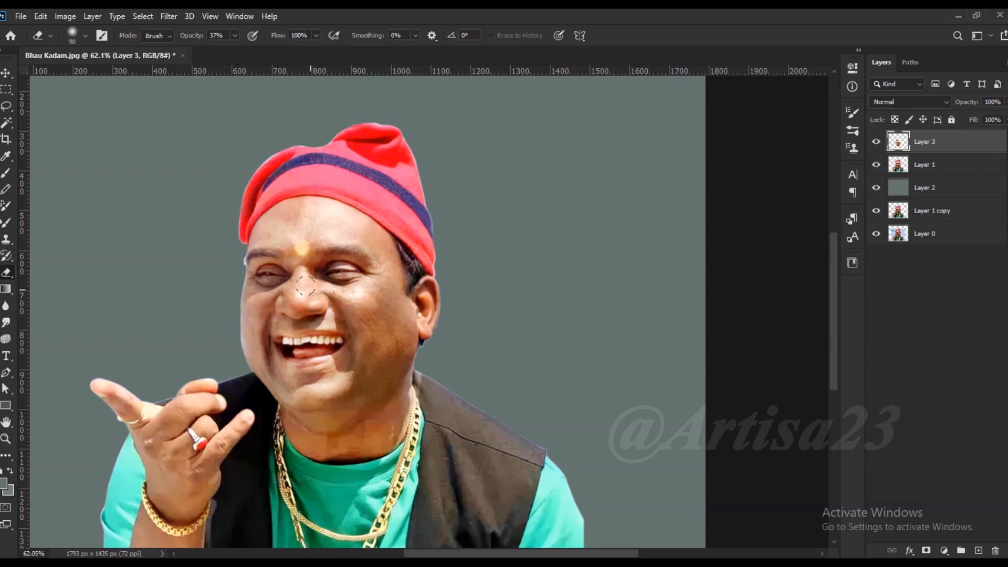
click(877, 142)
click(877, 143)
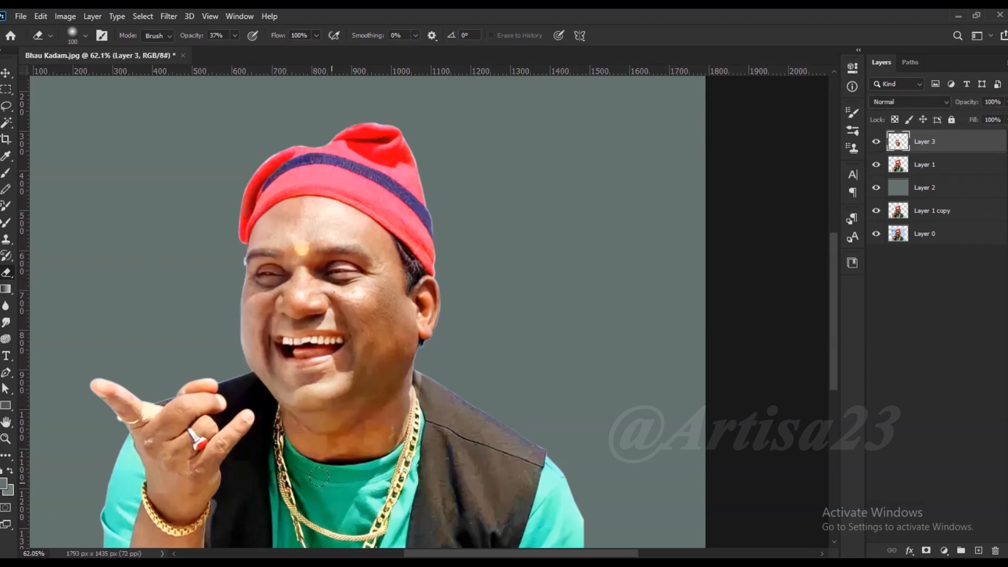
- Increase the contrast of Layer 3 with Levels, moving the RGB black and white input points slightly inward
scroll(349, 326, up, 4)
click(62, 16)
mouse_move(84, 49)
click(252, 63)
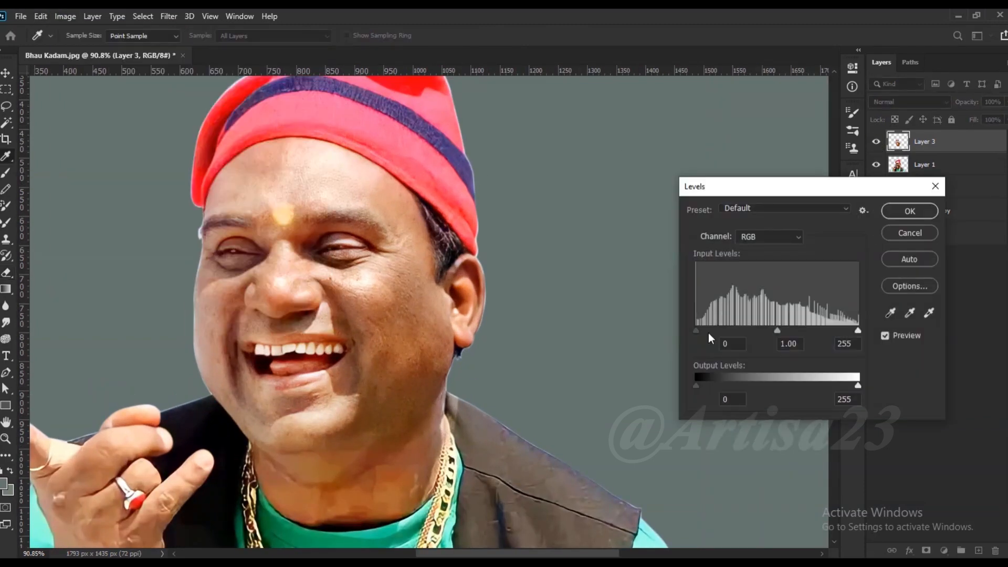
drag(697, 331, 708, 332)
drag(856, 332, 850, 332)
click(909, 211)
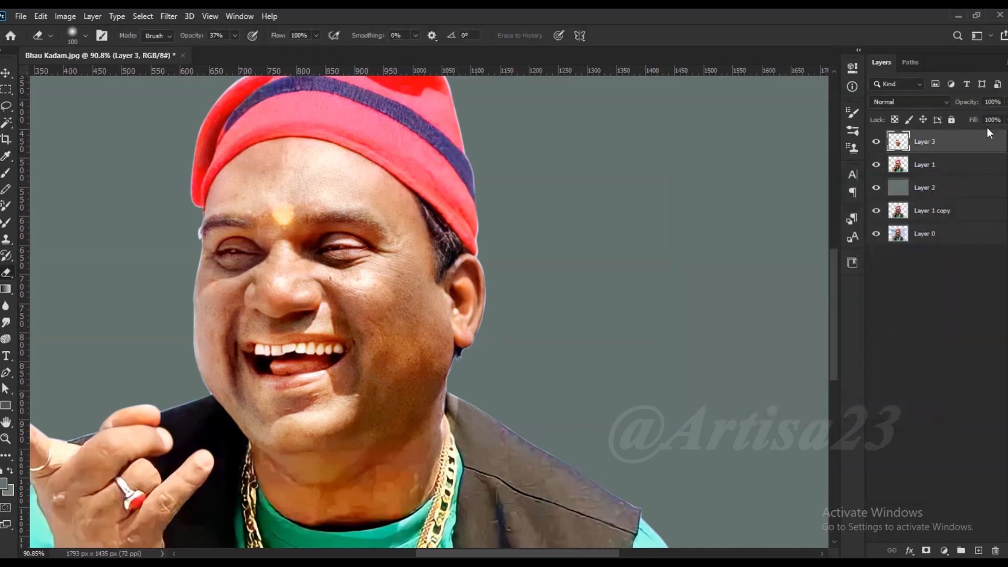
- Set Layer 3 to 82% opacity and 85% fill, comparing the face with the layer shown and hidden
click(1006, 102)
drag(1007, 116, 996, 116)
click(877, 142)
click(876, 143)
scroll(239, 369, down, 6)
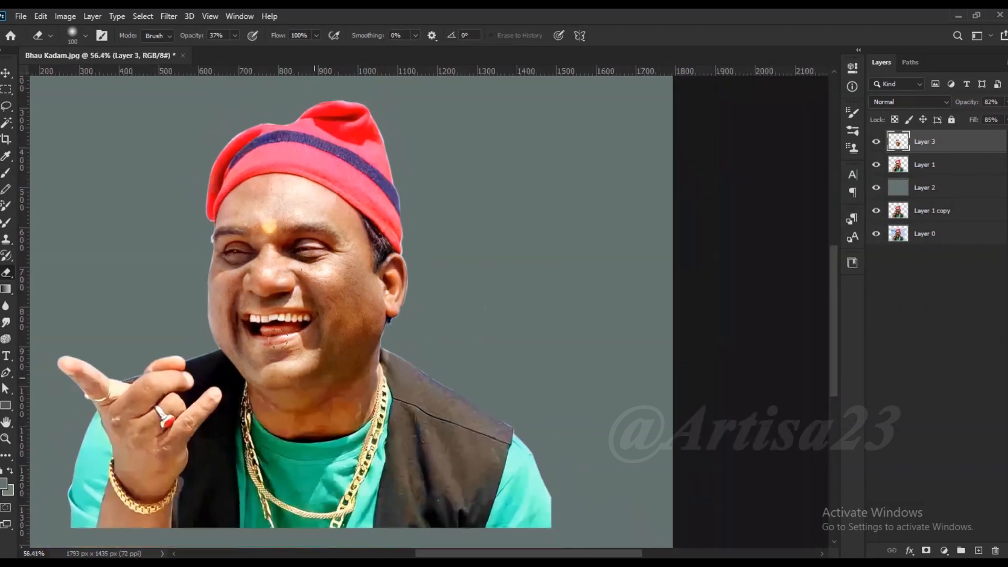
scroll(290, 282, up, 6)
click(876, 141)
click(877, 141)
click(876, 141)
click(877, 140)
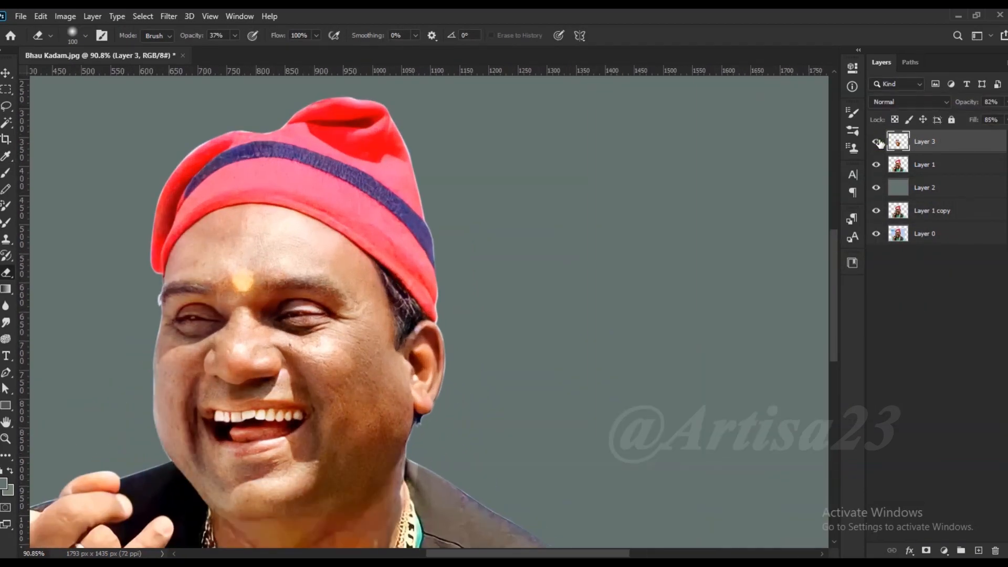
- Merge Layer 3 with Layer 1 into a single layer
scroll(357, 287, down, 5)
scroll(315, 286, down, 2)
ctrl+click(943, 167)
right_click(942, 167)
click(803, 399)
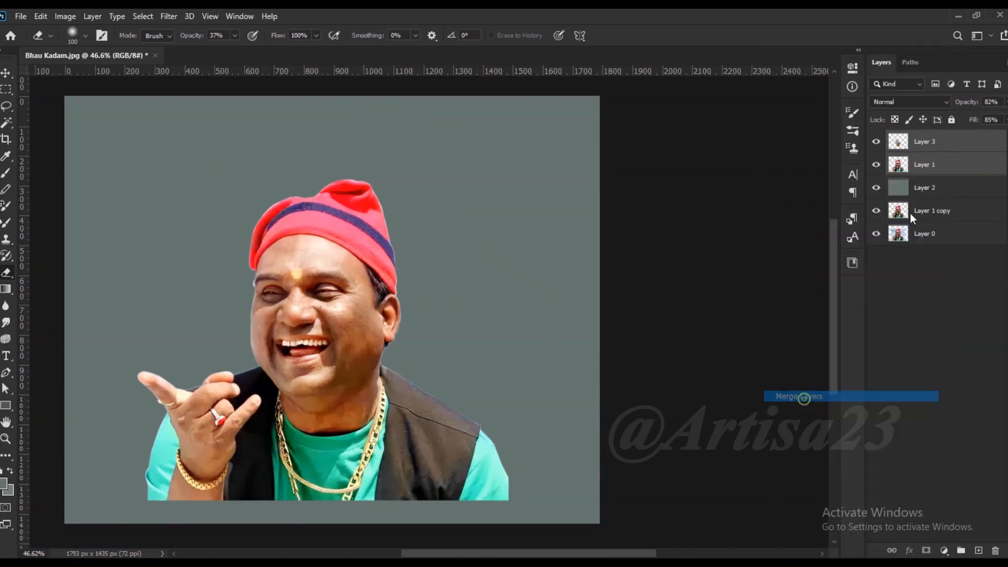
- Rename the merged layer as 01 and duplicate it
double_click(925, 140)
text(01)
click(977, 144)
drag(957, 147, 951, 160)
- Sharpen layer 01 with Unsharp Mask at an amount of 69%, a radius of 6.2 pixels and threshold 0
click(921, 147)
scroll(342, 330, up, 8)
scroll(330, 301, up, 1)
click(168, 16)
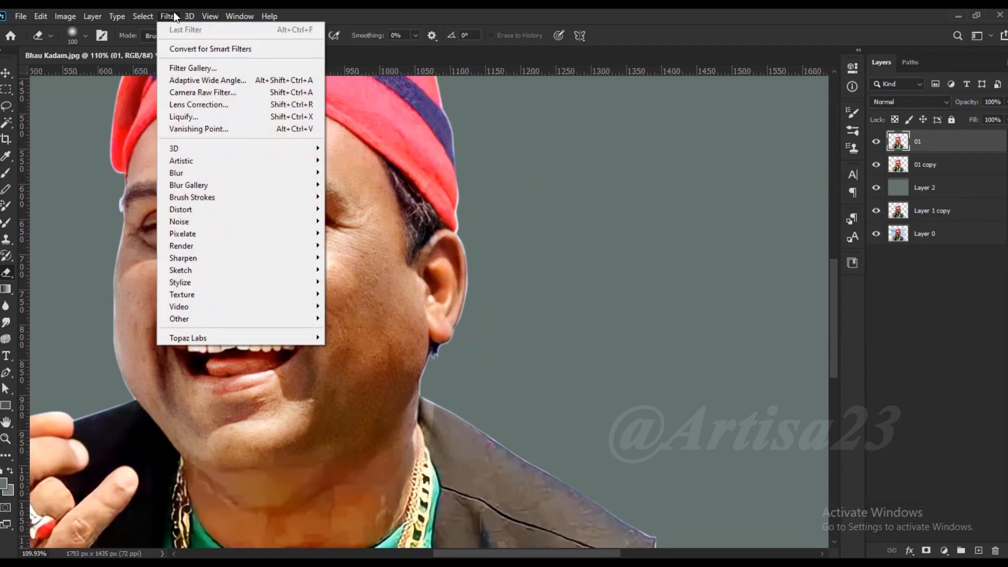
mouse_move(294, 258)
click(362, 318)
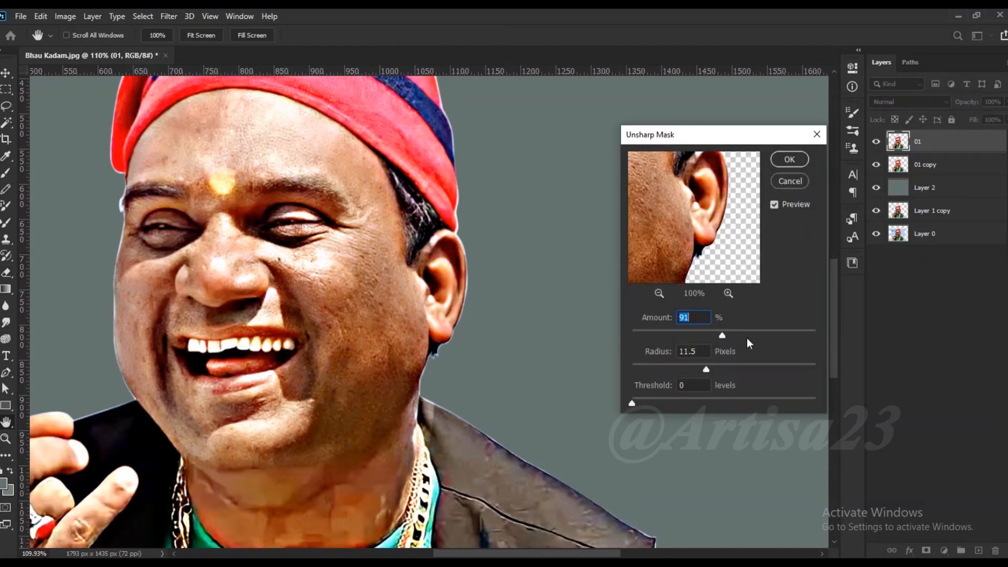
click(701, 334)
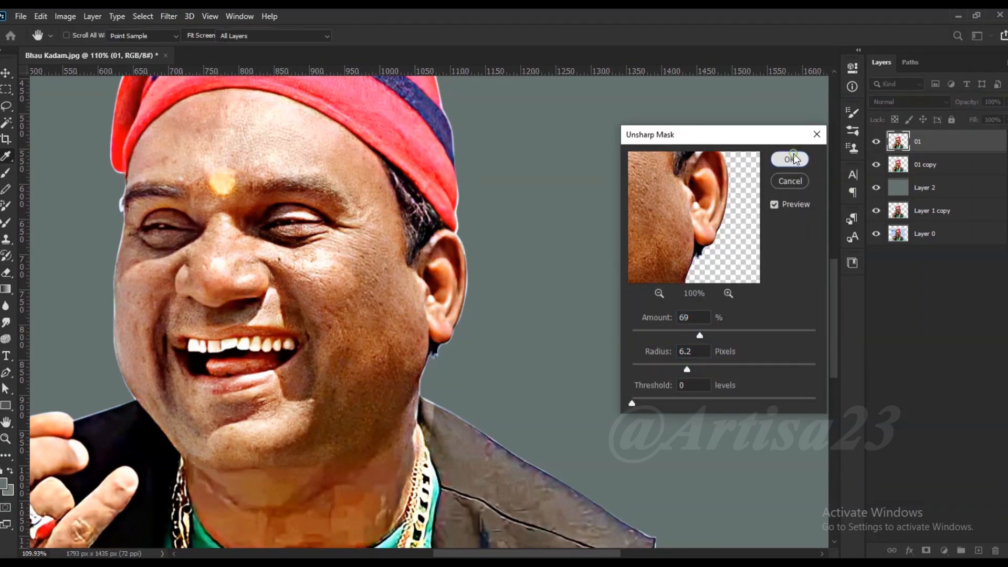
click(791, 159)
- Hide the 01 copy layer and duplicate the sharpened layer 01
click(876, 165)
scroll(288, 332, down, 6)
scroll(323, 303, up, 6)
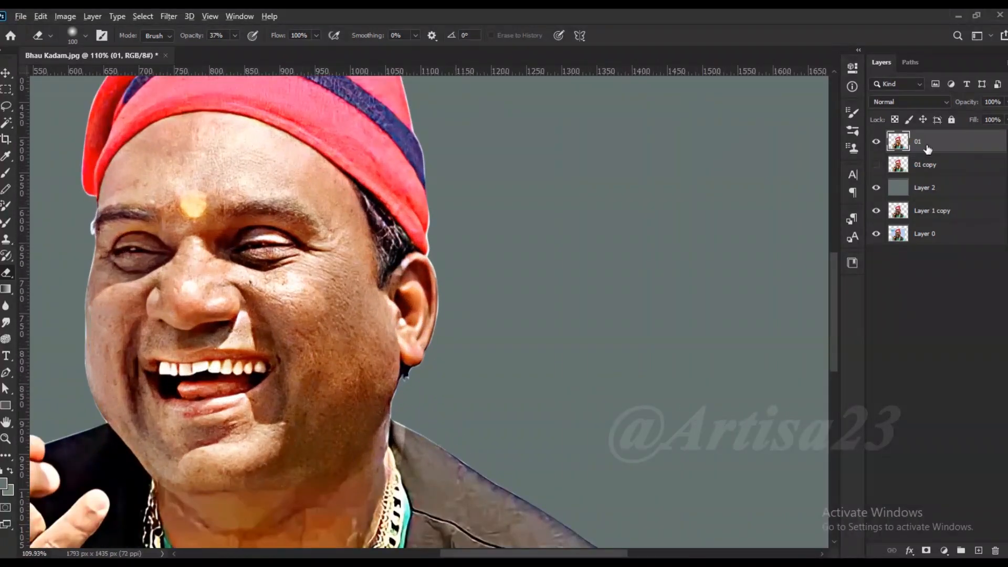
drag(933, 149, 933, 155)
- Apply a High Pass filter with a 4.0 pixel radius to the top layer 01
click(931, 142)
click(167, 17)
mouse_move(204, 258)
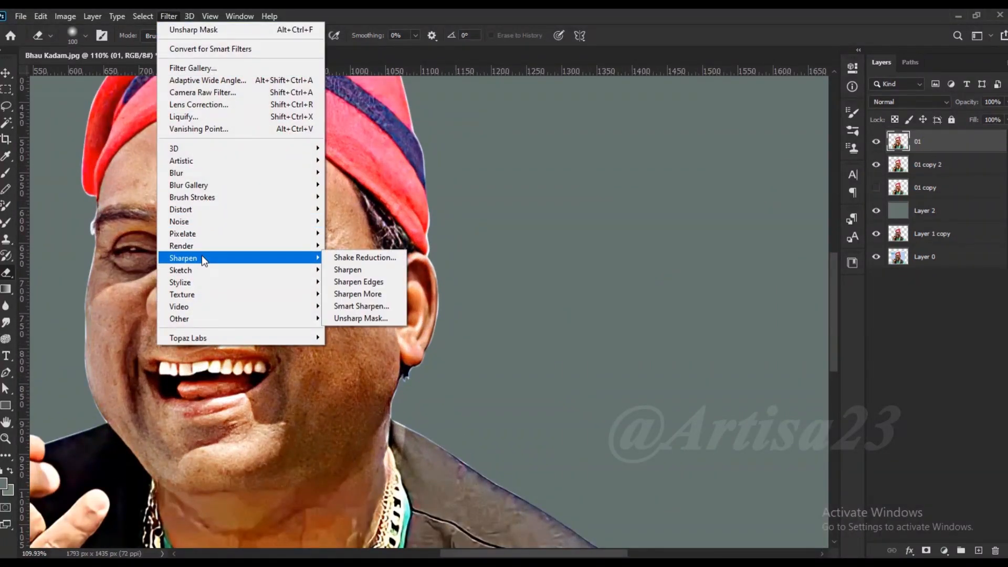
mouse_move(203, 318)
click(347, 330)
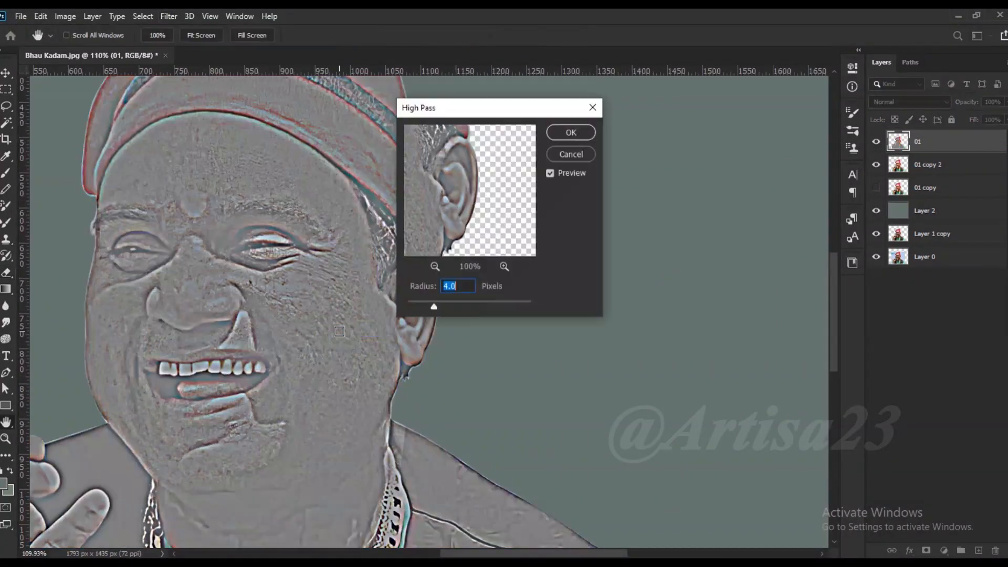
key(Return)
- Set the blend mode of the High Pass layer 01 to Overlay
click(927, 102)
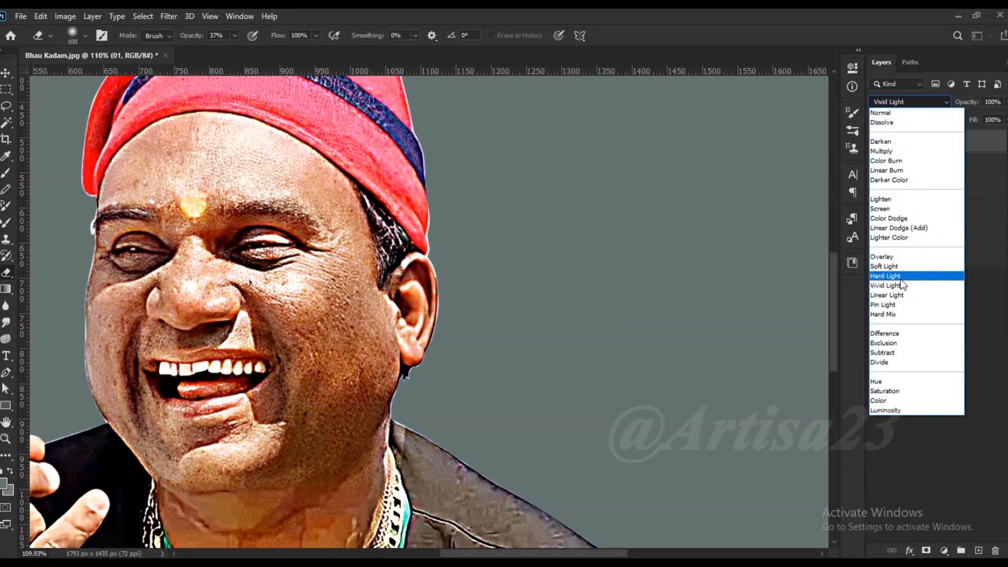
click(902, 261)
key(v)
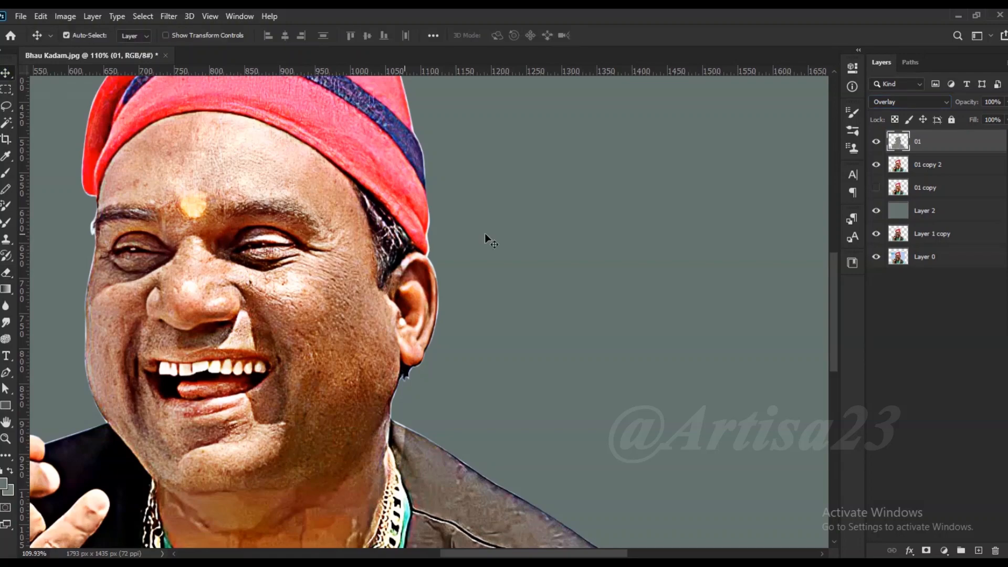
- Merge the Overlay layer 01 with 01 copy 2 into one layer
scroll(293, 244, down, 1)
scroll(292, 244, down, 3)
scroll(292, 244, up, 1)
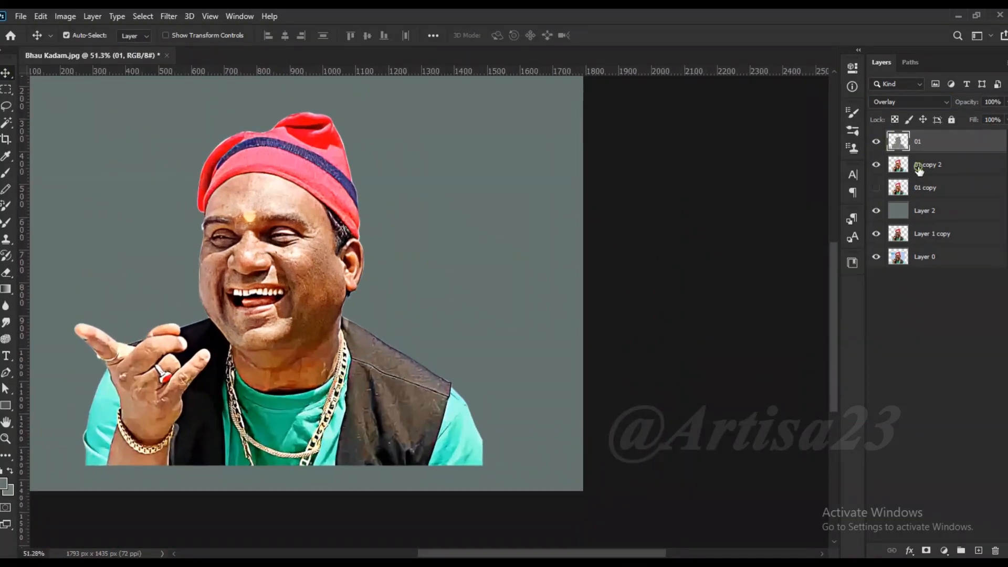
click(926, 164)
ctrl+click(927, 146)
right_click(926, 146)
click(771, 395)
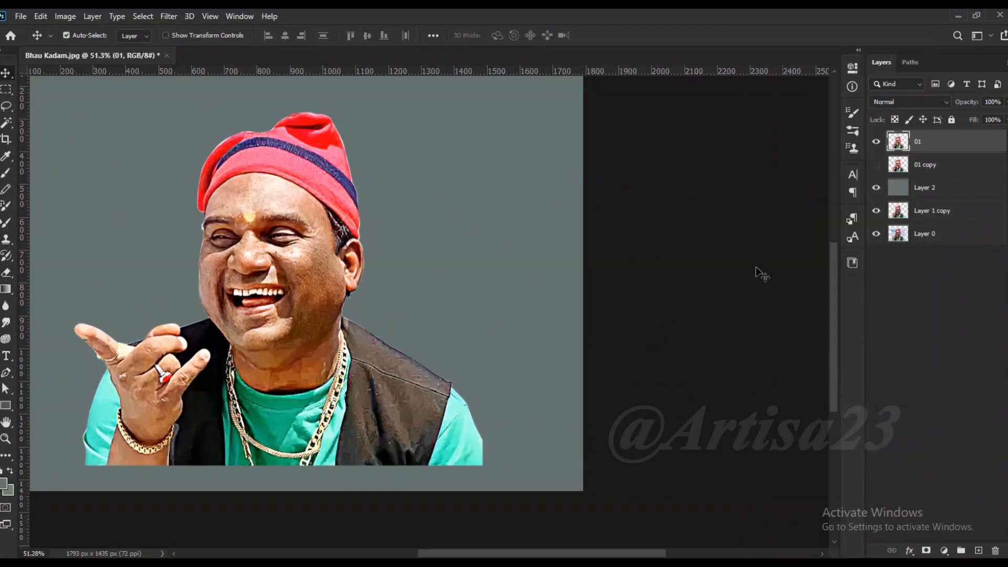
- Smooth the forehead skin between the cap and the eyebrows on layer 01 with the Smudge tool at 52% strength
scroll(252, 184, up, 3)
scroll(248, 179, down, 4)
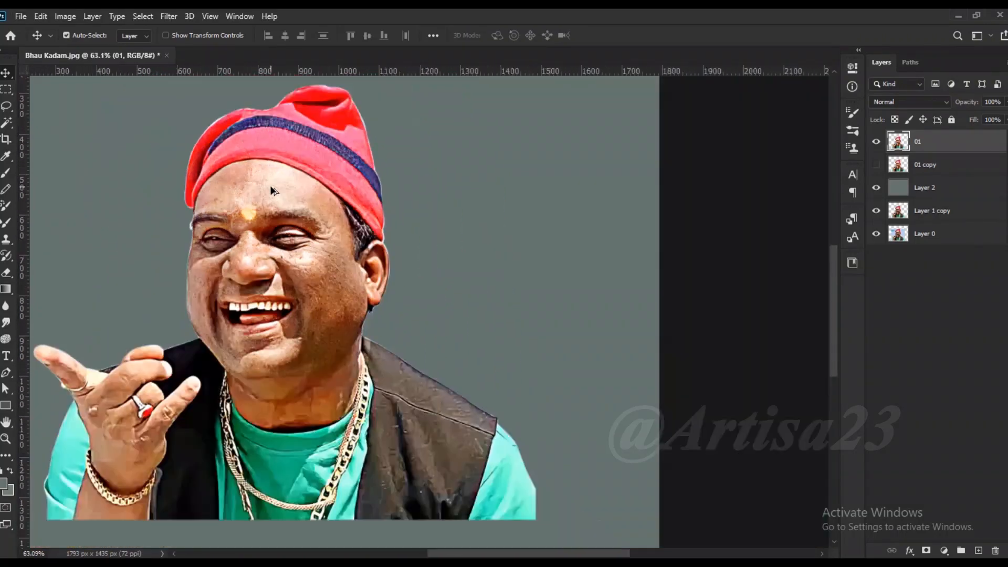
key(r)
scroll(277, 151, up, 5)
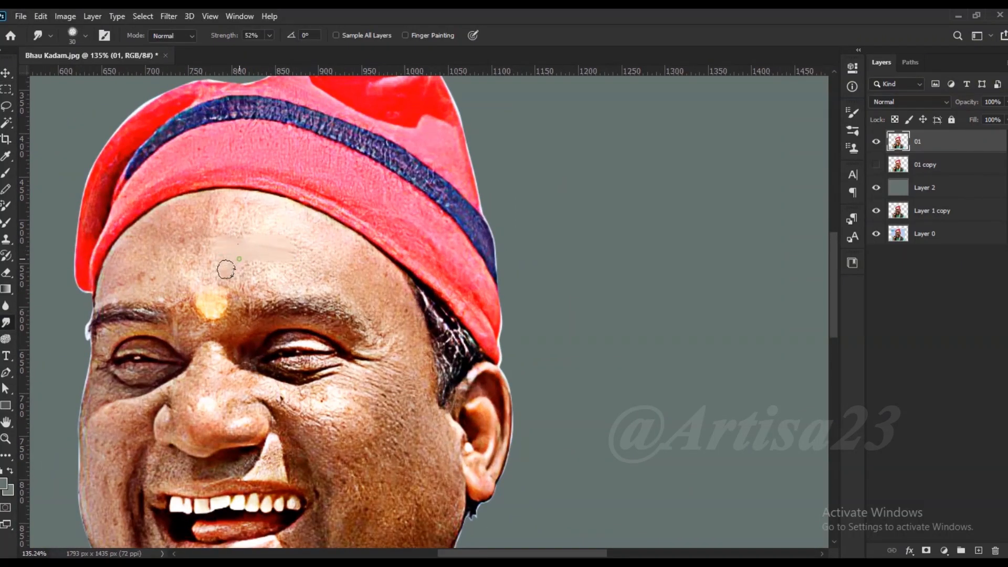
key(bracketright)
mouse_move(215, 239)
mouse_down()
mouse_move(225, 200)
mouse_move(170, 220)
mouse_up()
key(bracketright)
key(bracketright)
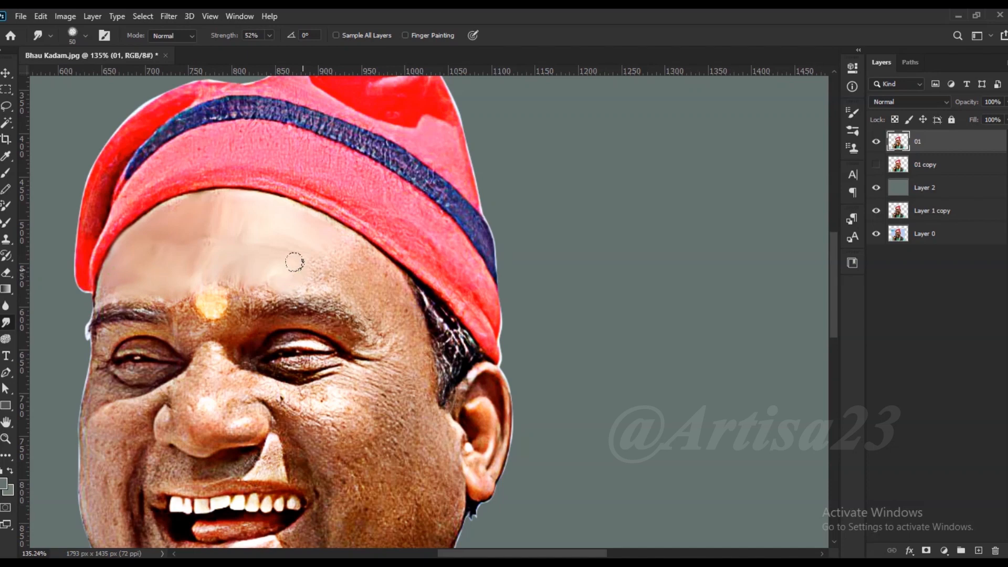
key(bracketleft)
key(bracketleft)
drag(214, 199, 169, 209)
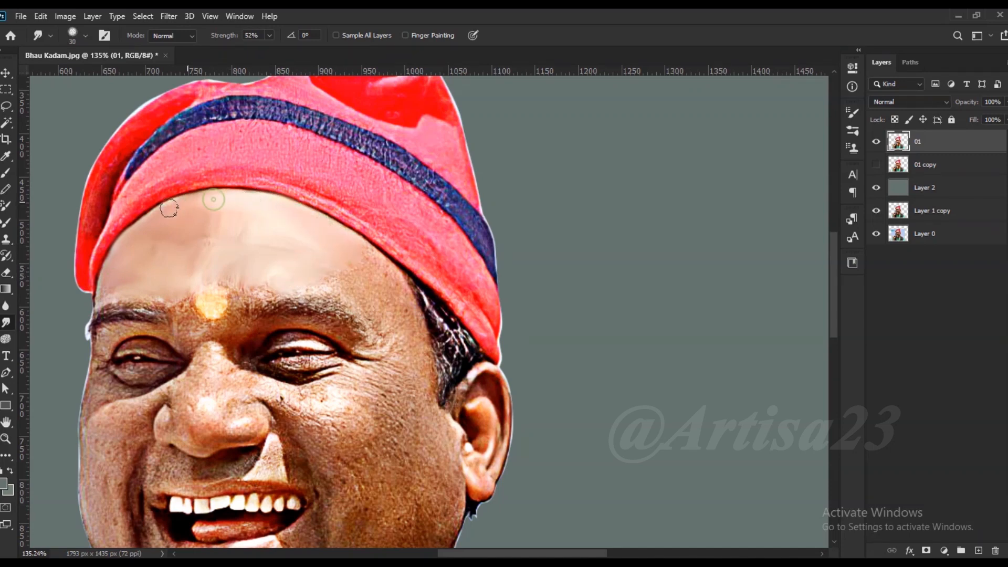
mouse_move(359, 275)
mouse_down()
mouse_move(399, 325)
mouse_move(328, 279)
mouse_up()
drag(265, 288, 245, 295)
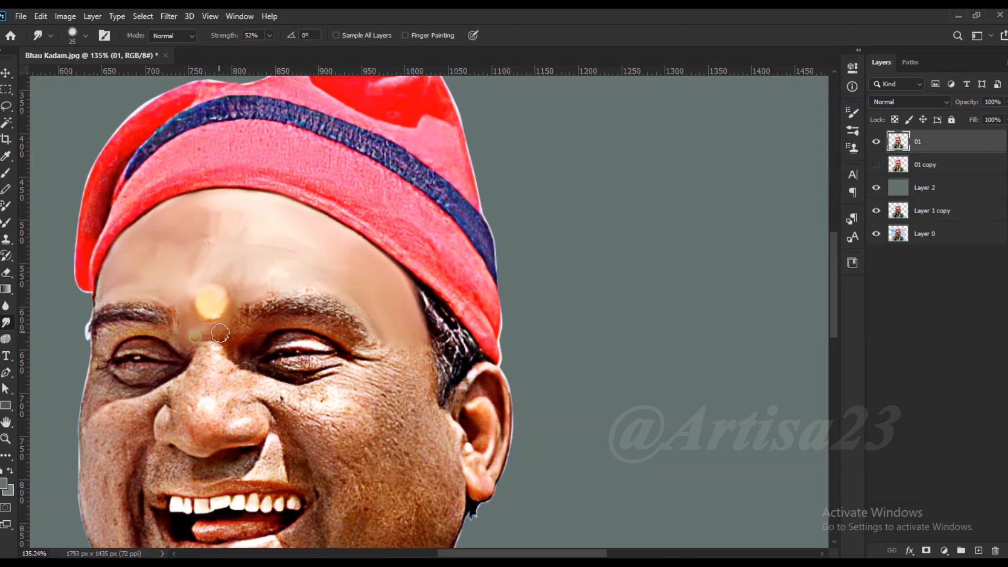
- Smudge the nose bridge and the lids and skin around the man's narrower eye on the image's left side
key(bracketright)
drag(198, 356, 181, 392)
scroll(151, 367, up, 4)
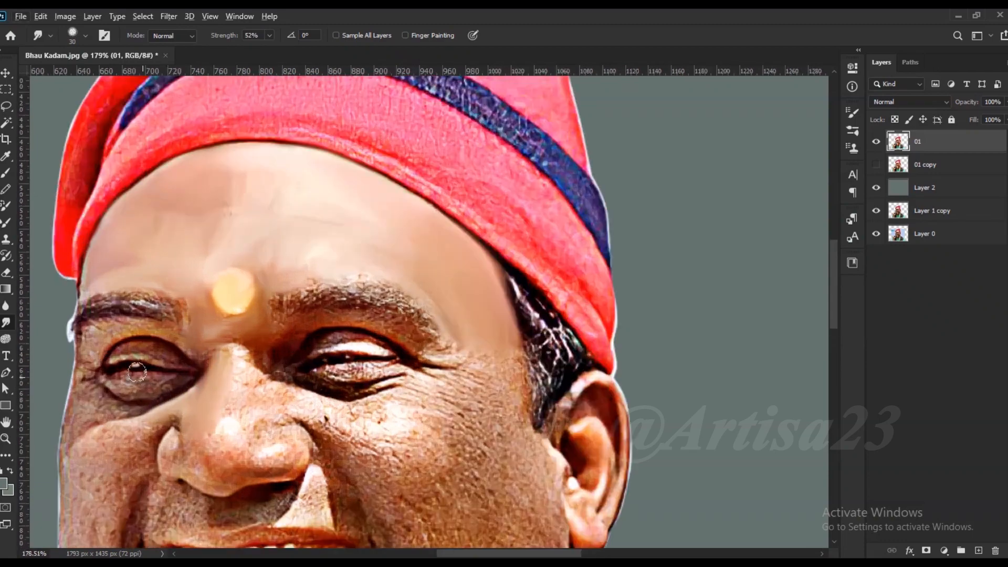
key(bracketleft)
mouse_move(130, 311)
mouse_down()
mouse_move(79, 305)
mouse_move(65, 365)
mouse_up()
key(bracketright)
mouse_move(167, 348)
mouse_down()
mouse_move(152, 333)
mouse_move(108, 345)
mouse_up()
mouse_move(140, 375)
mouse_down()
mouse_move(116, 385)
mouse_move(193, 387)
mouse_up()
drag(100, 398, 54, 384)
mouse_move(117, 416)
mouse_down()
mouse_move(77, 423)
mouse_move(63, 321)
mouse_up()
- Smudge the eyebrow on the image's left side into smooth strokes, including its inner end
key(bracketleft)
key(bracketright)
drag(182, 277, 60, 277)
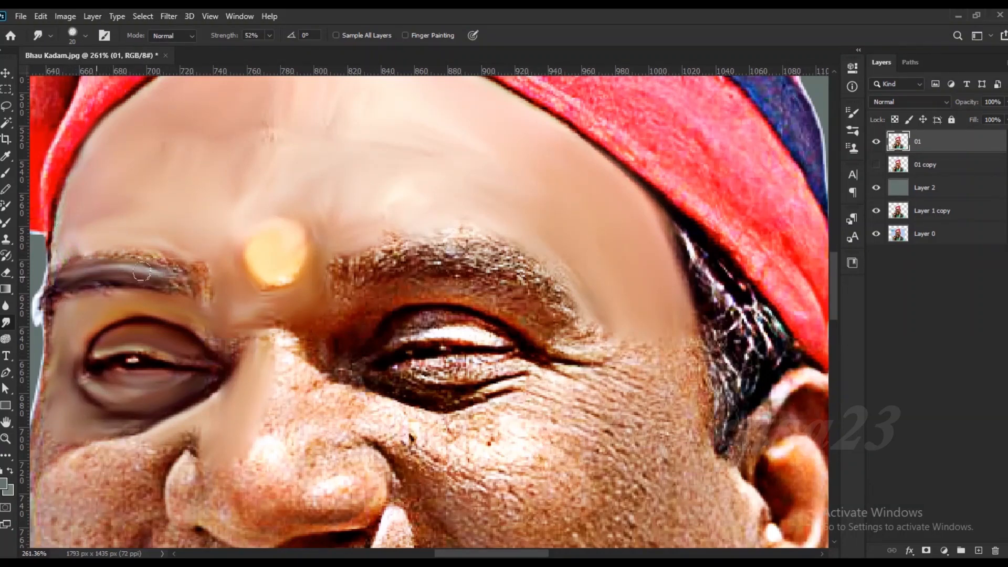
drag(186, 295, 200, 269)
- Smudge the eyebrow on the image's right side and the skin between its inner end and the eye corner
key(bracketleft)
mouse_move(364, 271)
mouse_down()
mouse_move(452, 257)
mouse_move(527, 272)
mouse_move(340, 282)
mouse_move(450, 225)
mouse_move(548, 271)
mouse_move(525, 312)
mouse_move(475, 330)
mouse_move(399, 323)
mouse_move(501, 342)
mouse_move(401, 331)
mouse_move(507, 370)
mouse_move(352, 366)
mouse_move(497, 388)
mouse_move(389, 393)
mouse_move(499, 414)
mouse_move(340, 387)
mouse_up()
key(bracketleft)
key(bracketright)
key(bracketright)
mouse_move(336, 281)
mouse_down()
mouse_move(339, 262)
mouse_move(482, 237)
mouse_up()
- Smudge the lids, outer corner and under-eye creases of the eye on the image's right side with fine strokes
key(bracketright)
mouse_move(559, 326)
mouse_down()
mouse_move(580, 349)
mouse_move(548, 358)
mouse_move(576, 367)
mouse_up()
drag(528, 374, 412, 393)
key(bracketleft)
key(bracketleft)
mouse_move(412, 393)
mouse_down()
mouse_move(434, 391)
mouse_move(357, 365)
mouse_move(470, 335)
mouse_move(412, 315)
mouse_move(550, 366)
mouse_up()
key(bracketright)
drag(483, 362, 408, 362)
- Smooth the large cheek between the nose and the ear, from below the eye to the jaw, with a larger smudge brush
key(bracketright)
key(bracketright)
key(bracketright)
key(bracketright)
key(bracketright)
key(bracketright)
mouse_move(336, 375)
mouse_down()
mouse_move(308, 394)
mouse_move(286, 338)
mouse_move(354, 426)
mouse_up()
mouse_move(455, 443)
mouse_down()
mouse_move(619, 351)
mouse_move(651, 368)
mouse_up()
scroll(402, 132, down, 3)
key(bracketright)
key(bracketright)
mouse_move(516, 305)
mouse_down()
mouse_move(494, 294)
mouse_move(420, 309)
mouse_move(483, 362)
mouse_move(530, 335)
mouse_move(513, 385)
mouse_move(546, 425)
mouse_move(491, 465)
mouse_up()
- Smudge the skin beside the mouth corner, below the lower lip and across the chin
key(bracketleft)
key(bracketleft)
key(bracketleft)
drag(447, 415, 441, 433)
mouse_move(399, 458)
mouse_down()
mouse_move(404, 446)
mouse_move(326, 477)
mouse_move(273, 441)
mouse_move(281, 471)
mouse_up()
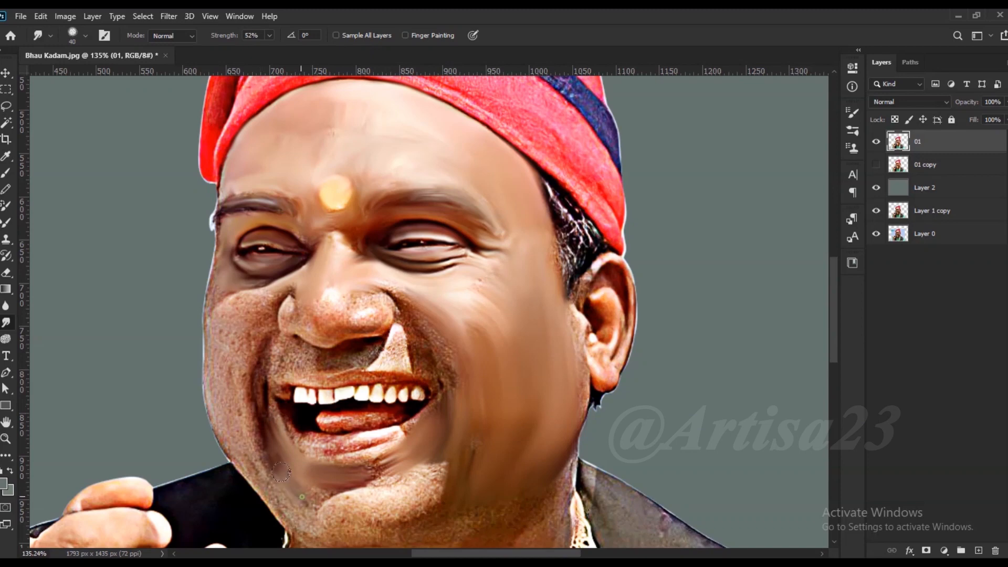
key(bracketright)
mouse_move(368, 480)
mouse_down()
mouse_move(442, 465)
mouse_move(430, 492)
mouse_move(323, 517)
mouse_up()
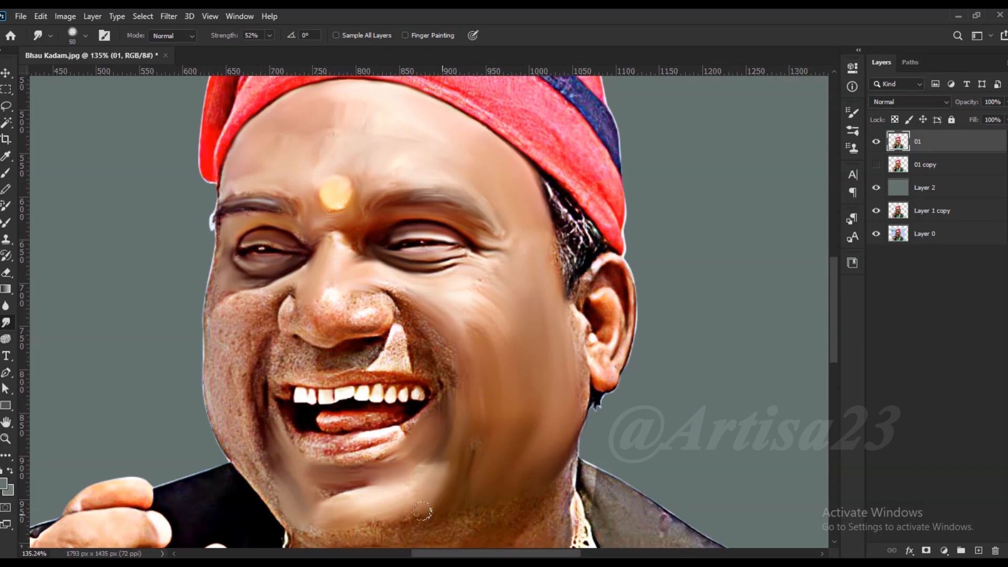
- Smooth the cheek on the image's left side from beneath the eye down to the jaw
scroll(238, 298, up, 2)
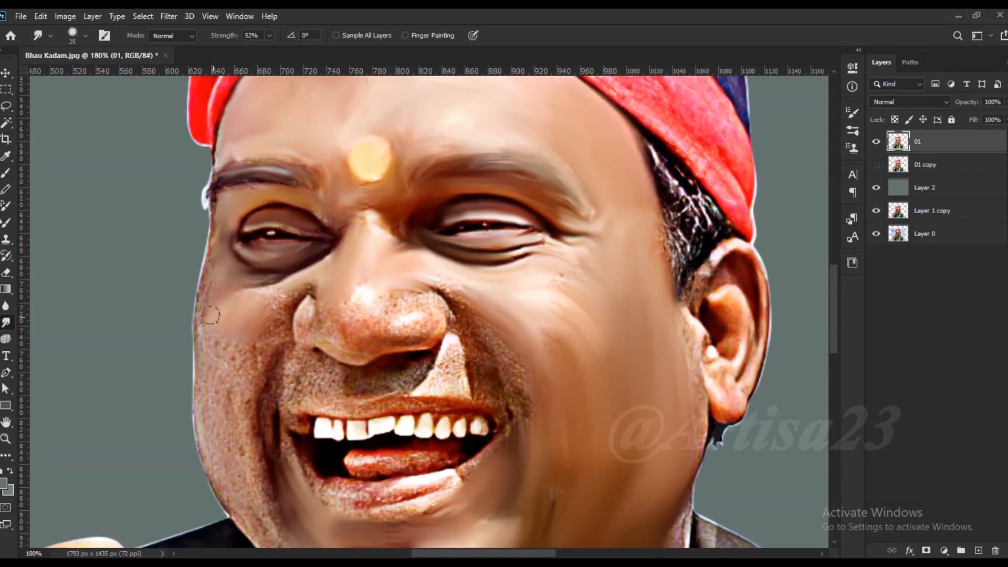
drag(237, 357, 276, 318)
drag(275, 317, 252, 367)
drag(284, 289, 257, 339)
drag(244, 365, 231, 441)
drag(220, 396, 217, 467)
- Smudge the smile fold beside the nose and the skin between the nose and the upper lip
key(bracketleft)
key(bracketleft)
drag(291, 362, 294, 383)
mouse_move(330, 380)
mouse_down()
mouse_move(291, 365)
mouse_move(284, 478)
mouse_move(262, 446)
mouse_up()
key(bracketleft)
mouse_move(367, 382)
mouse_down()
mouse_move(449, 351)
mouse_move(475, 386)
mouse_move(472, 349)
mouse_up()
key(bracketleft)
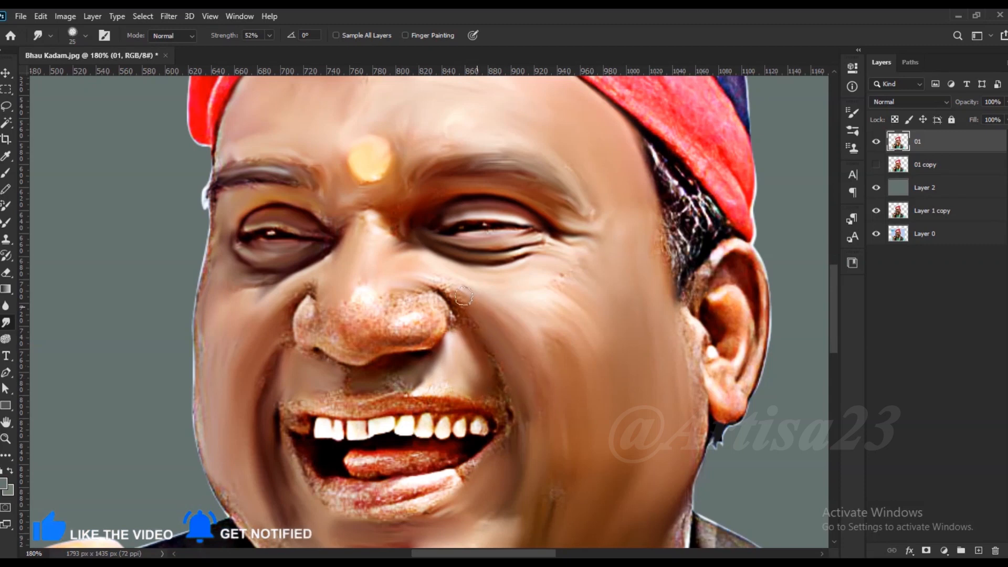
- Smooth the tip and sides of the nose with a slightly larger smudge brush
key(bracketright)
mouse_move(360, 305)
mouse_down()
mouse_move(374, 327)
mouse_move(337, 329)
mouse_up()
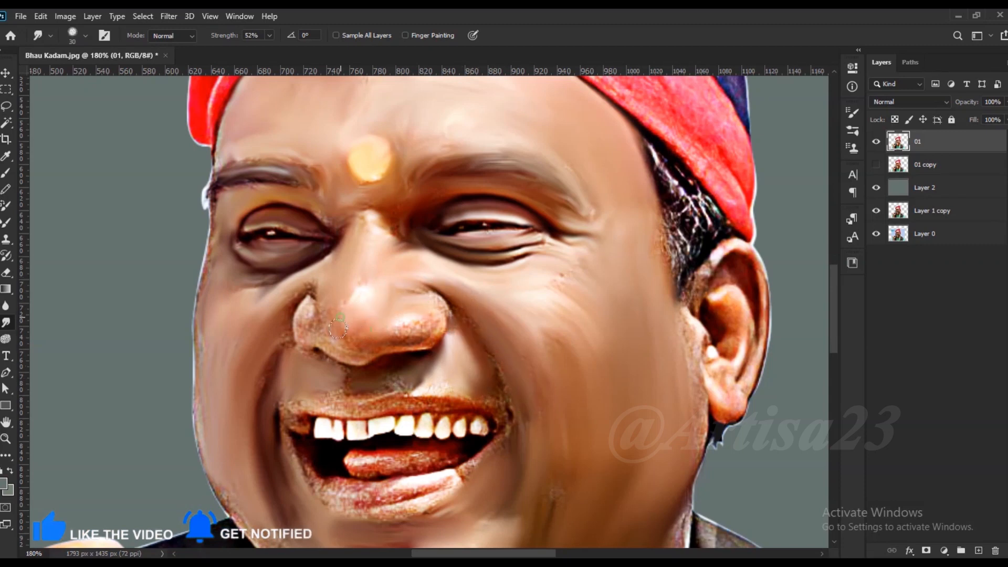
key(bracketright)
key(bracketright)
key(bracketright)
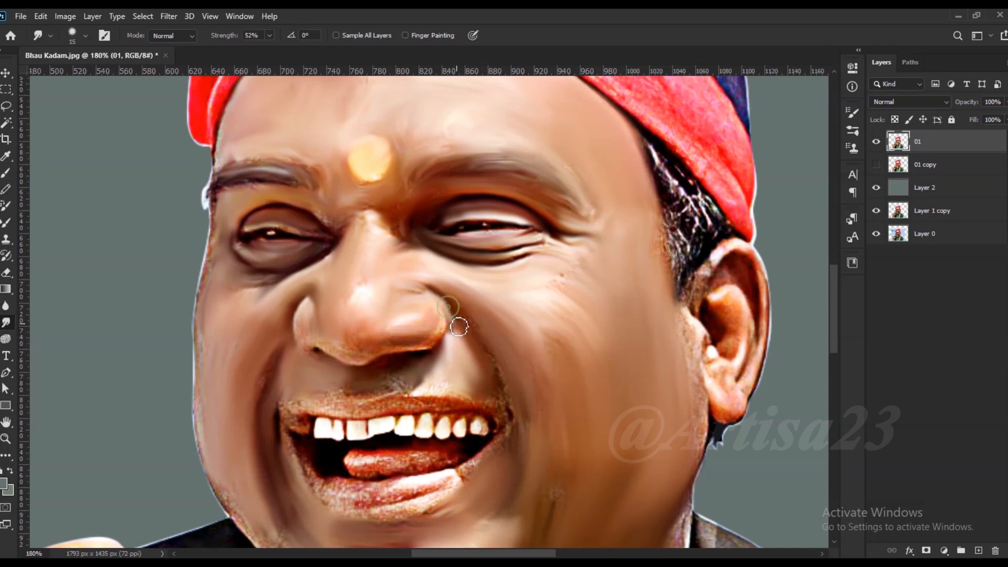
- Smudge the folds and lobe of the ear and the edge of the cheek in front of it
key(bracketleft)
key(bracketleft)
mouse_move(718, 289)
mouse_down()
mouse_move(739, 269)
mouse_move(758, 344)
mouse_move(744, 377)
mouse_up()
drag(732, 335, 721, 331)
key(bracketright)
key(bracketright)
mouse_move(697, 289)
mouse_down()
mouse_move(731, 272)
mouse_move(738, 343)
mouse_move(719, 372)
mouse_up()
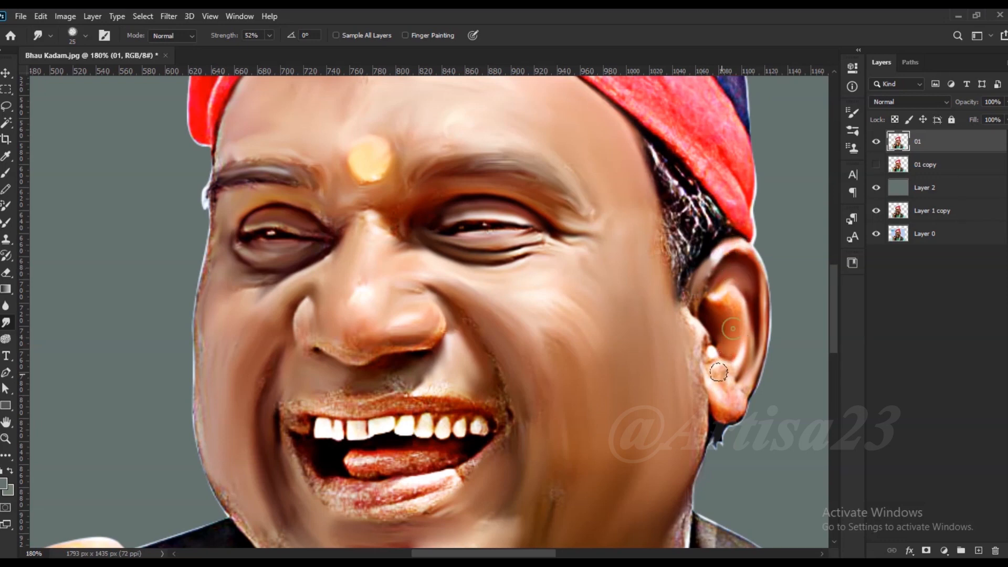
drag(693, 406, 683, 305)
- Smudge the upper lip's edge and the underside of the nose into smooth tones
scroll(695, 235, down, 1)
scroll(481, 342, up, 2)
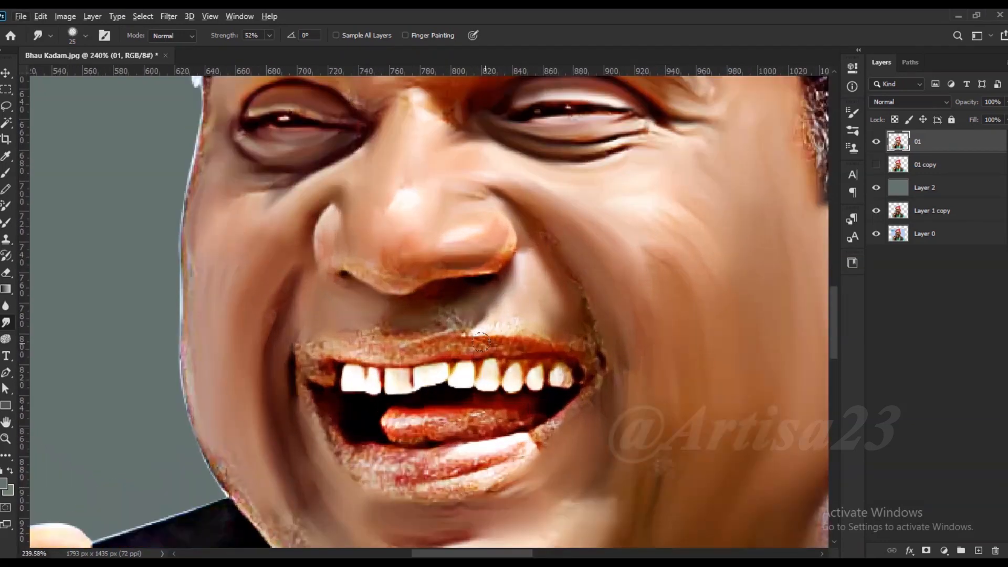
mouse_move(566, 351)
mouse_down()
mouse_move(488, 341)
mouse_move(391, 351)
mouse_move(348, 333)
mouse_move(536, 309)
mouse_up()
key(bracketright)
drag(451, 275, 390, 276)
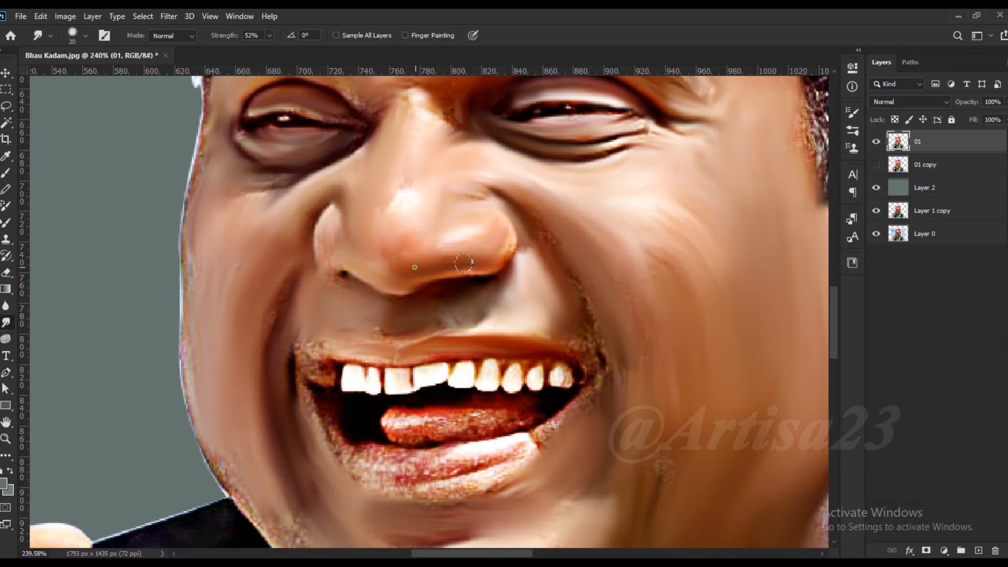
- Smudge the skin at the corner of the mouth, the tongue and the lower lip into smooth tones
mouse_move(579, 336)
mouse_down()
mouse_move(508, 316)
mouse_move(532, 309)
mouse_move(478, 309)
mouse_up()
key(bracketleft)
mouse_move(512, 423)
mouse_down()
mouse_move(455, 429)
mouse_move(434, 427)
mouse_move(480, 419)
mouse_move(402, 421)
mouse_up()
key(bracketright)
key(bracketright)
mouse_move(530, 448)
mouse_down()
mouse_move(589, 405)
mouse_move(441, 466)
mouse_move(386, 456)
mouse_up()
mouse_move(526, 466)
mouse_down()
mouse_move(423, 492)
mouse_move(332, 438)
mouse_move(318, 414)
mouse_up()
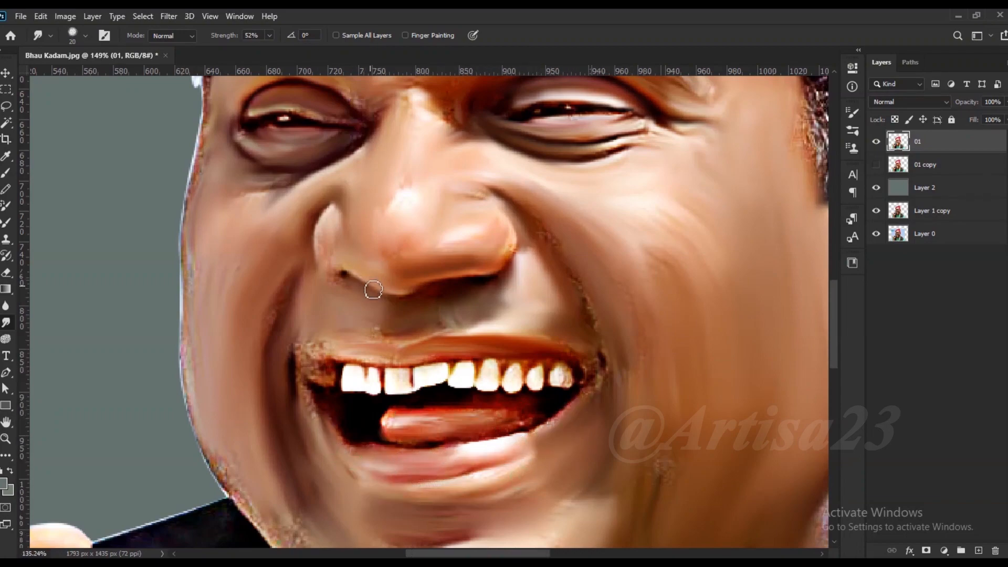
- Smudge the chin, jaw and throat below them with a brush enlarged to about 70
scroll(366, 263, down, 5)
key(bracketleft)
scroll(400, 405, up, 1)
scroll(350, 376, up, 5)
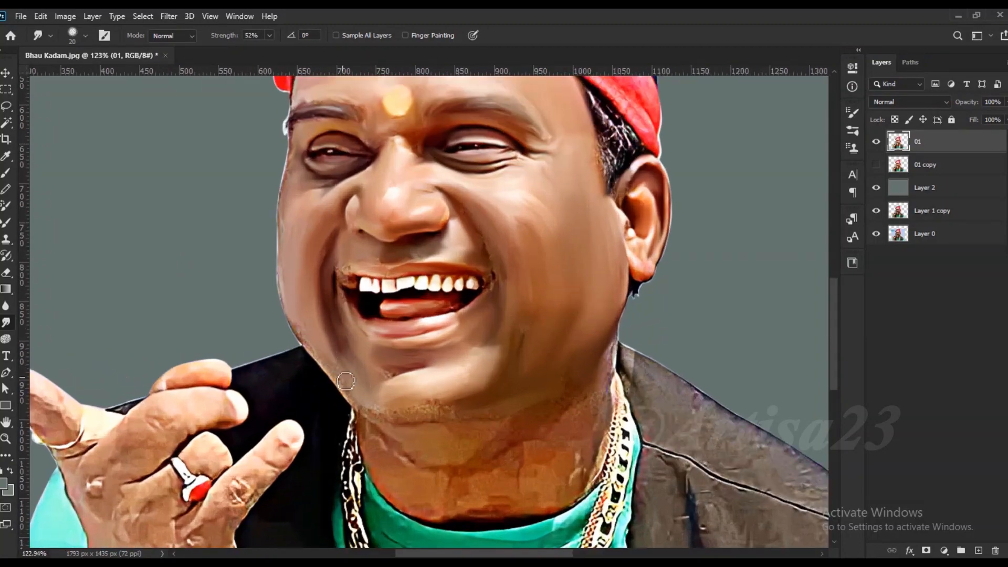
key(bracketright)
key(bracketright)
key(bracketright)
key(bracketright)
drag(404, 375, 434, 383)
mouse_move(488, 413)
mouse_down()
mouse_move(420, 419)
mouse_move(434, 491)
mouse_move(503, 505)
mouse_up()
key(bracketright)
key(bracketright)
scroll(598, 393, down, 3)
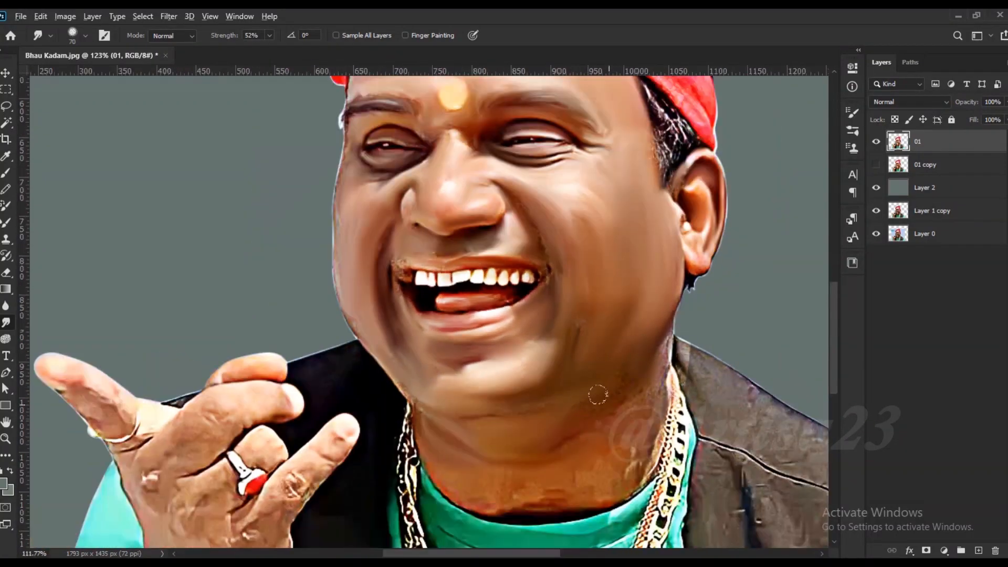
scroll(620, 405, up, 3)
drag(606, 363, 559, 296)
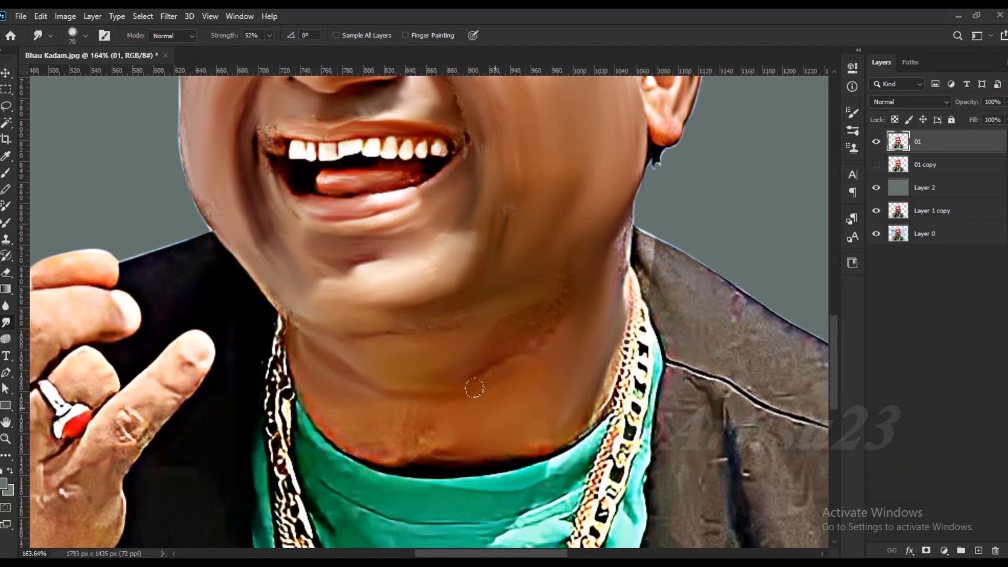
- Smooth the lower neck along the green shirt's collar and the skin folds under the chin with a smaller smudge brush
mouse_move(420, 426)
mouse_down()
mouse_move(543, 436)
mouse_move(413, 455)
mouse_move(497, 443)
mouse_move(418, 462)
mouse_move(363, 441)
mouse_move(326, 409)
mouse_move(289, 336)
mouse_up()
key(bracketleft)
key(bracketleft)
key(bracketleft)
key(bracketleft)
key(bracketleft)
key(bracketright)
key(bracketright)
key(bracketright)
key(bracketright)
key(bracketright)
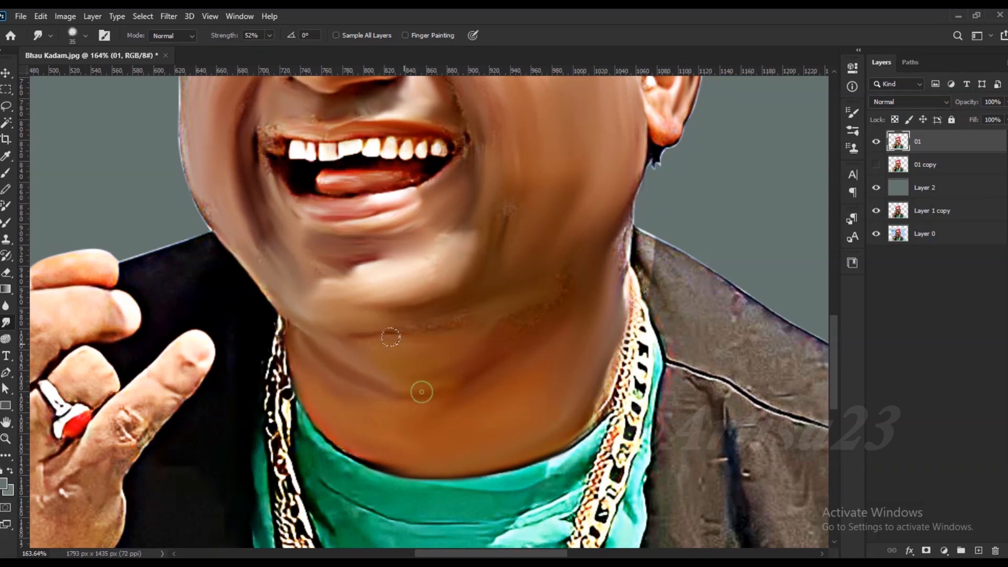
key(bracketleft)
key(bracketleft)
key(bracketleft)
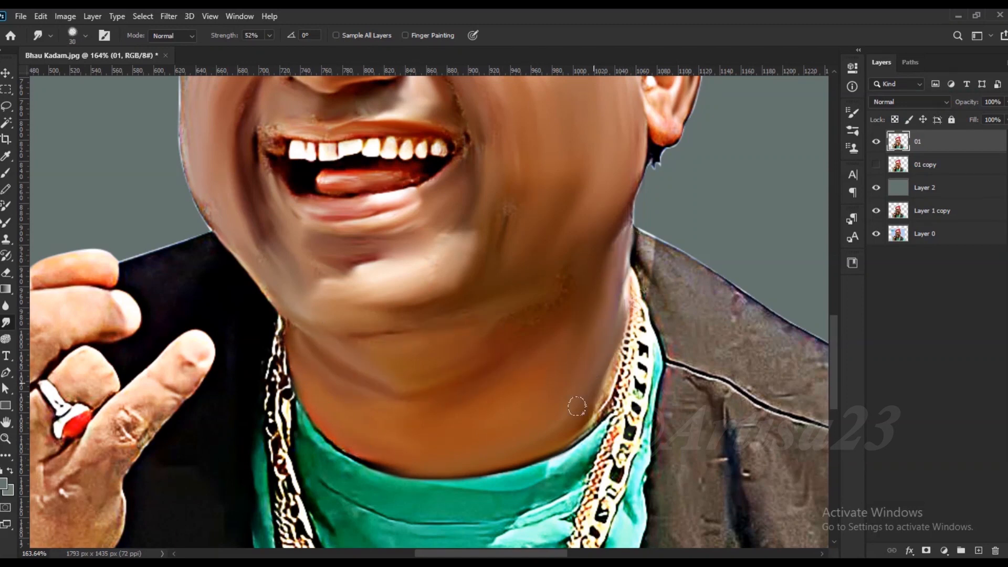
- Smudge the side of the neck next to the gold chain and the adjoining shoulder edge of the vest
drag(605, 345, 576, 433)
key(bracketright)
key(bracketright)
key(bracketright)
key(bracketright)
key(bracketright)
key(bracketright)
key(bracketright)
drag(645, 250, 680, 299)
- Smudge the ear's outer rim, the bright spot at its opening and its inner folds with a small brush
scroll(450, 355, down, 8)
scroll(550, 181, up, 4)
scroll(566, 181, up, 4)
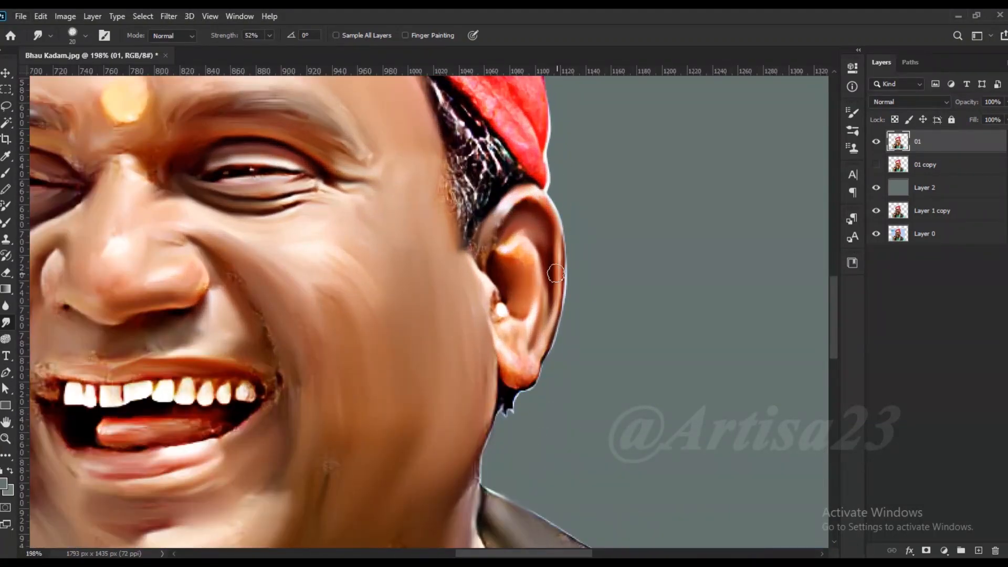
key(bracketleft)
drag(556, 273, 530, 360)
key(bracketright)
drag(506, 300, 503, 308)
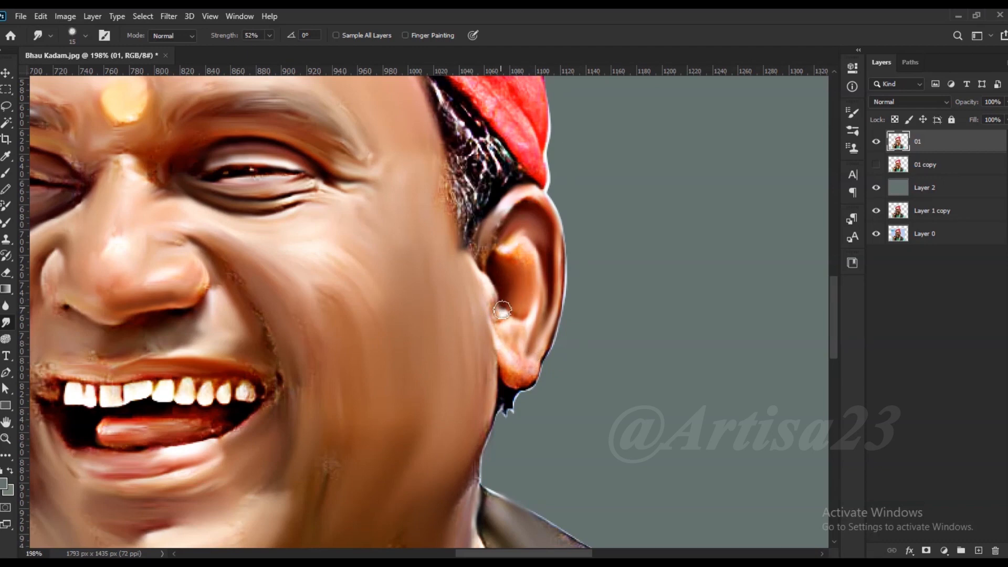
drag(487, 227, 472, 247)
key(bracketright)
mouse_move(513, 208)
mouse_down()
mouse_move(544, 244)
mouse_move(545, 314)
mouse_move(527, 345)
mouse_up()
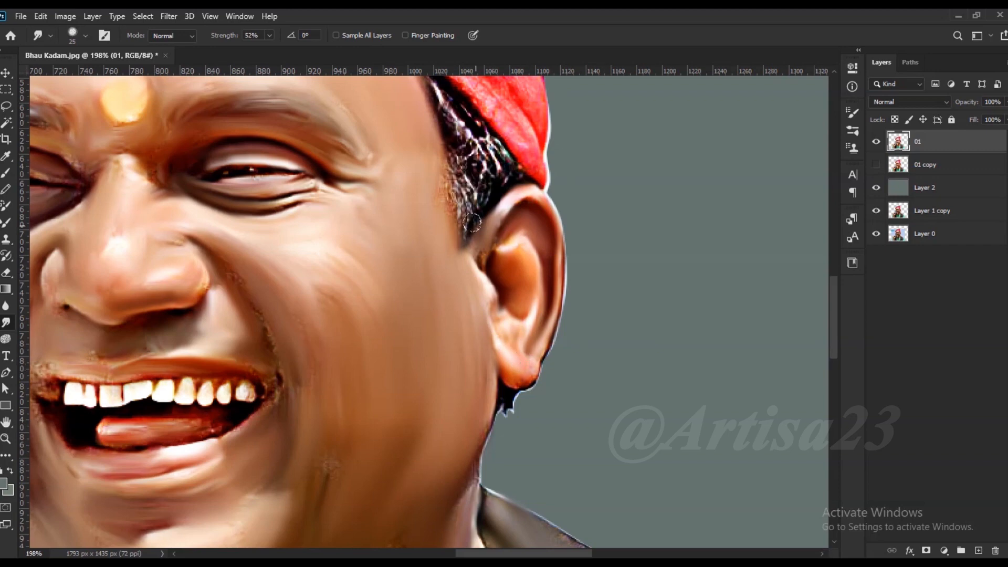
- Smudge the hair in front of the ear and the hairline at the temple into smooth strands
key(bracketright)
drag(476, 146, 492, 176)
mouse_move(454, 115)
mouse_down()
mouse_move(476, 175)
mouse_move(468, 163)
mouse_up()
mouse_move(466, 159)
mouse_down()
mouse_move(493, 301)
mouse_move(417, 206)
mouse_move(365, 194)
mouse_up()
- Smudge the red cap's fabric, its blue band and its edges down to the tip beside the forehead
scroll(491, 301, down, 3)
scroll(492, 301, down, 3)
key(bracketleft)
key(bracketleft)
mouse_move(286, 190)
mouse_down()
mouse_move(382, 167)
mouse_move(484, 219)
mouse_move(517, 249)
mouse_up()
key(bracketleft)
key(bracketleft)
key(bracketleft)
mouse_move(466, 180)
mouse_down()
mouse_move(435, 149)
mouse_move(464, 133)
mouse_move(410, 127)
mouse_up()
drag(495, 137, 511, 167)
mouse_move(366, 150)
mouse_down()
mouse_move(324, 154)
mouse_move(251, 229)
mouse_move(231, 267)
mouse_move(237, 288)
mouse_up()
key(bracketright)
key(bracketright)
key(bracketright)
key(bracketleft)
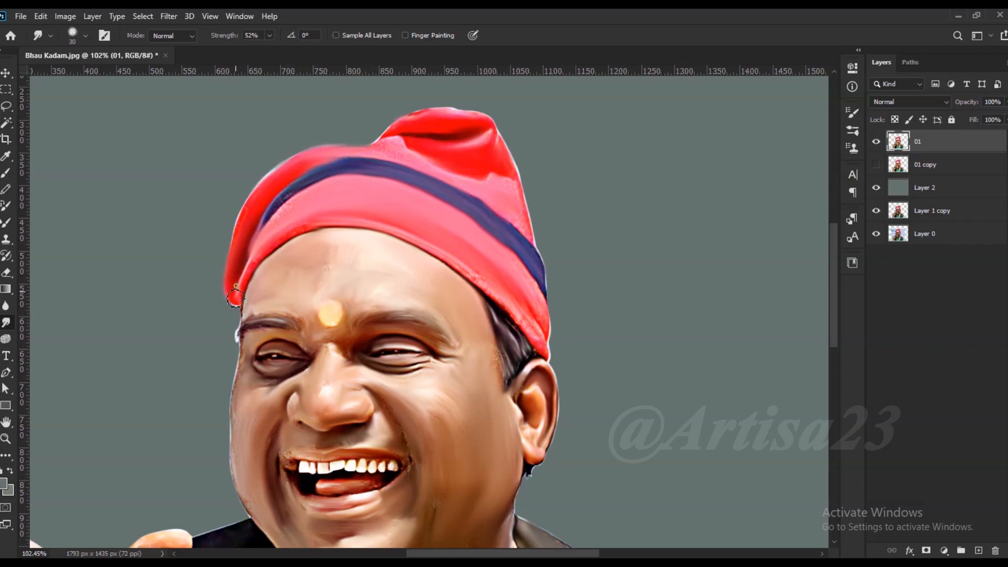
scroll(270, 227, up, 5)
mouse_move(223, 328)
mouse_down()
mouse_move(270, 227)
mouse_move(321, 303)
mouse_up()
- Smudge the rough skin at the mouth corner and the upper lip's edge on the narrower side of the face
key(bracketleft)
key(bracketleft)
key(bracketleft)
key(bracketright)
key(bracketright)
drag(433, 484, 390, 396)
key(bracketright)
key(bracketright)
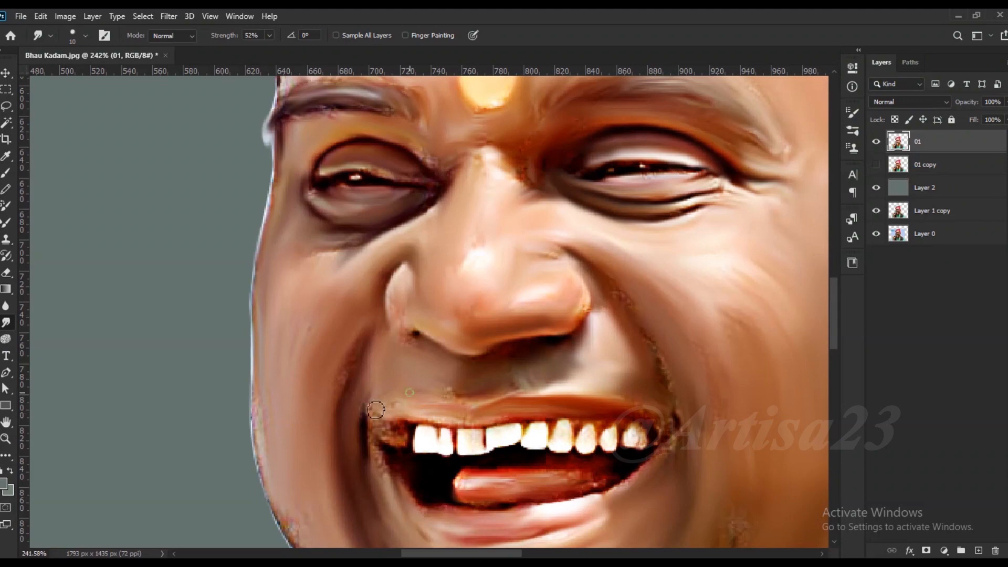
key(bracketleft)
key(bracketleft)
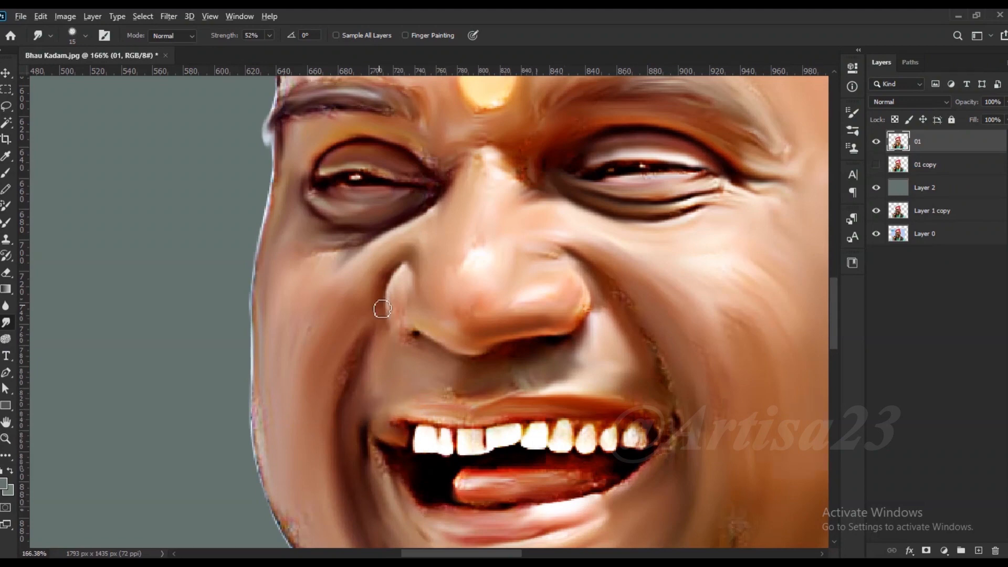
- Smudge the brown side of the vest and the adjoining green sleeve, pulling their cut lower edge down into the background
scroll(378, 341, down, 3)
scroll(441, 386, down, 3)
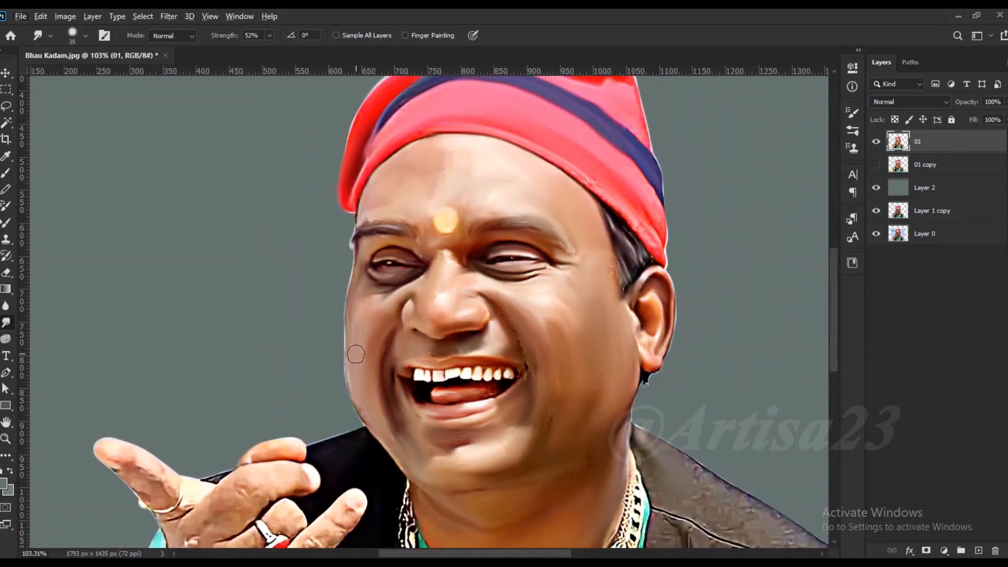
scroll(338, 307, down, 6)
key(bracketright)
scroll(357, 467, up, 5)
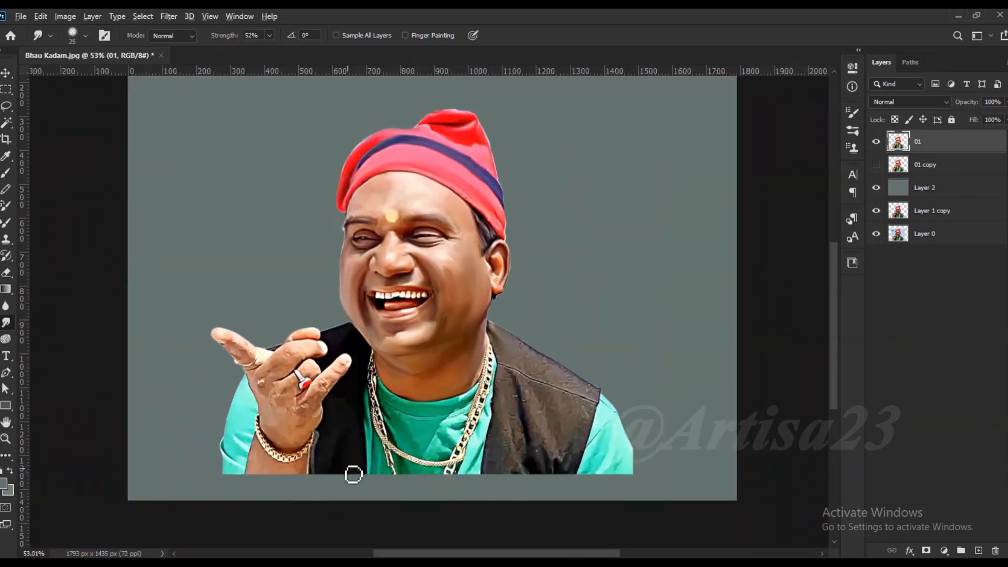
key(bracketleft)
key(bracketleft)
key(bracketleft)
mouse_move(615, 388)
mouse_down()
mouse_move(636, 335)
mouse_move(675, 429)
mouse_move(691, 419)
mouse_move(672, 347)
mouse_move(598, 333)
mouse_up()
key(bracketright)
key(bracketright)
key(bracketright)
key(bracketright)
mouse_move(546, 473)
mouse_down()
mouse_move(623, 451)
mouse_move(700, 471)
mouse_move(746, 451)
mouse_move(756, 489)
mouse_move(791, 484)
mouse_move(805, 469)
mouse_move(746, 509)
mouse_up()
key(bracketleft)
key(bracketleft)
key(bracketleft)
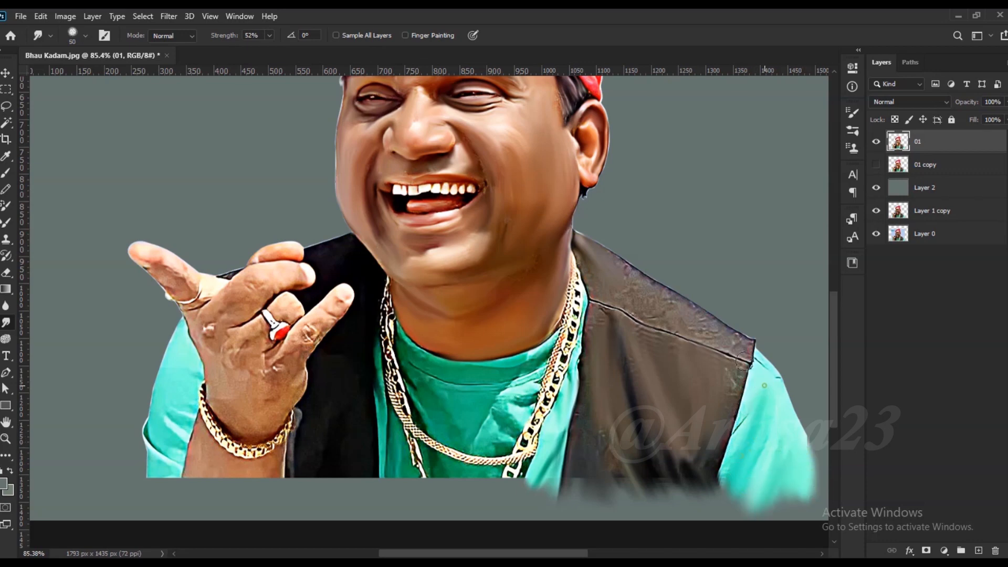
- Load layer 01's outline as a selection and smudge the vest's shoulders and dark front inside it
ctrl+click(898, 141)
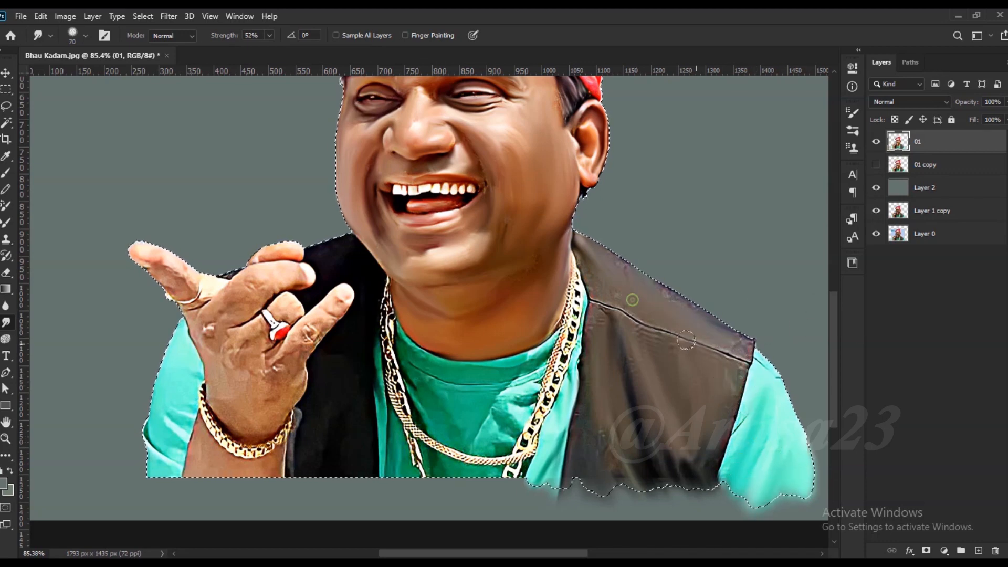
scroll(725, 366, down, 1)
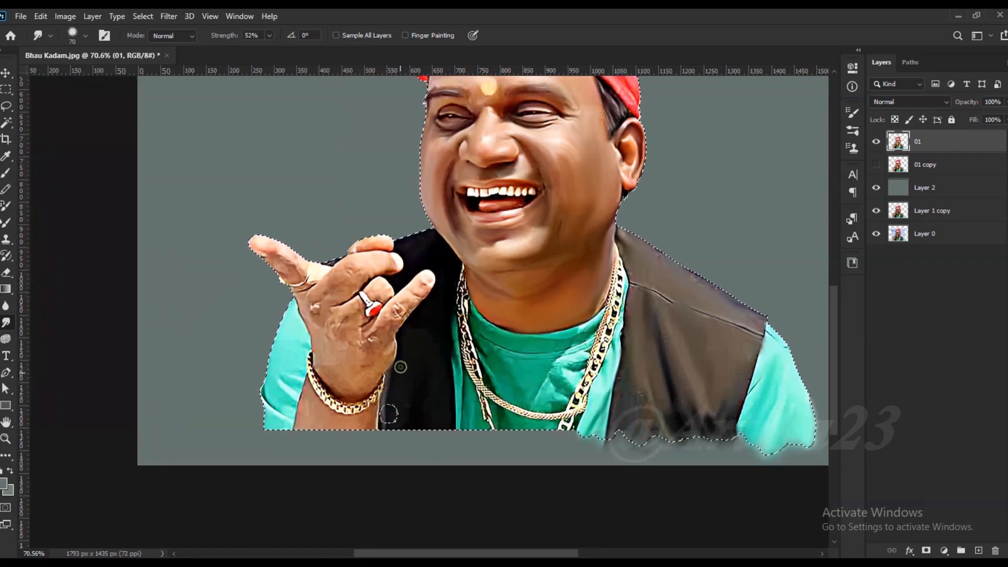
scroll(438, 352, up, 2)
key(bracketleft)
key(bracketleft)
key(bracketleft)
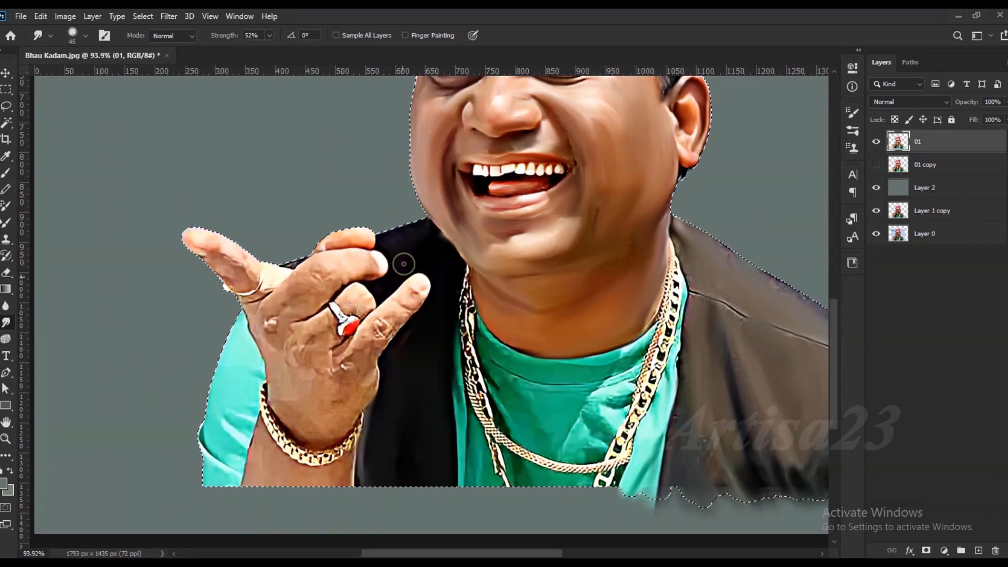
key(bracketright)
key(bracketright)
key(bracketright)
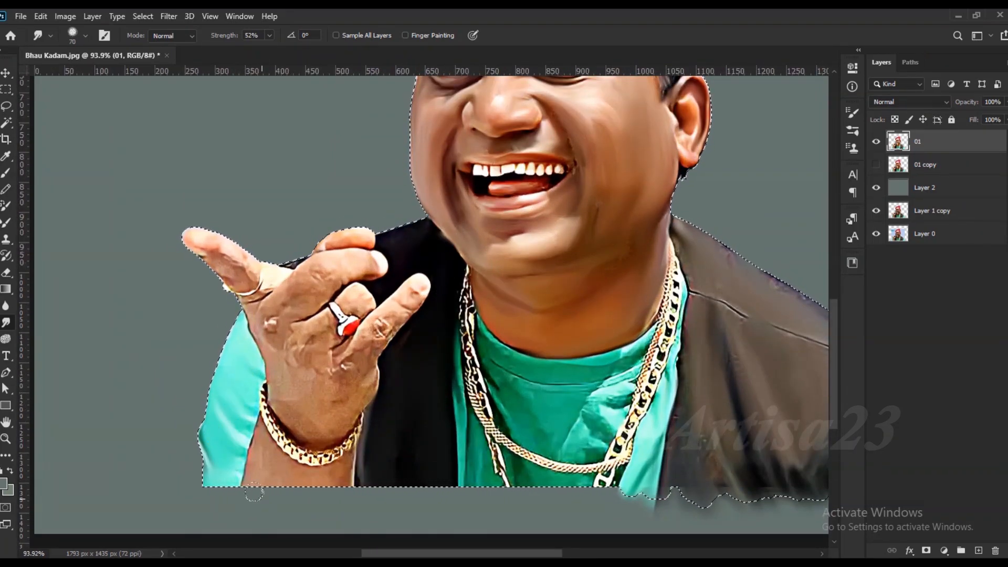
- Save the layered document as Bhau Kadam-001.psd in folder 02
key(ctrl+shift+s)
click(139, 233)
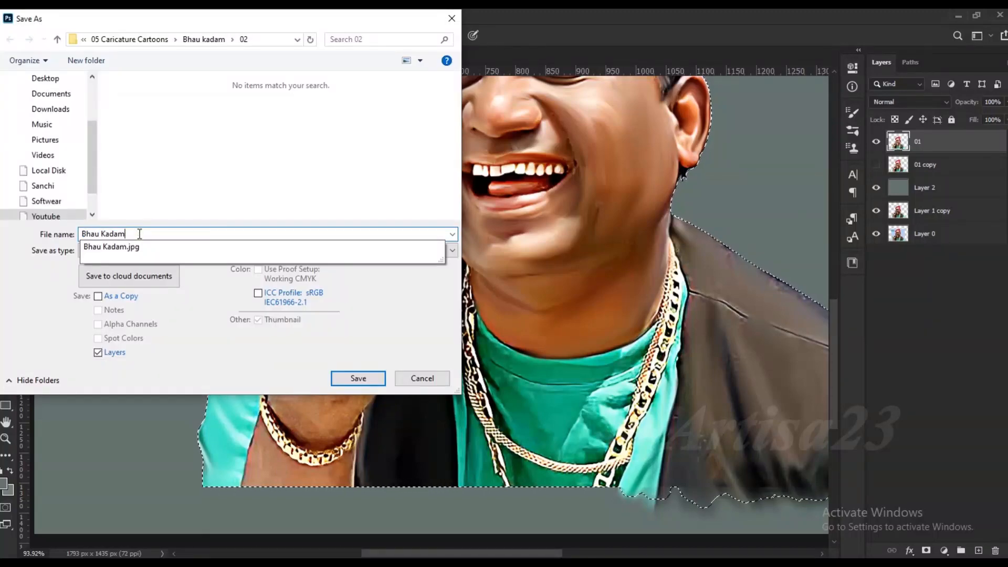
text(-001)
click(358, 378)
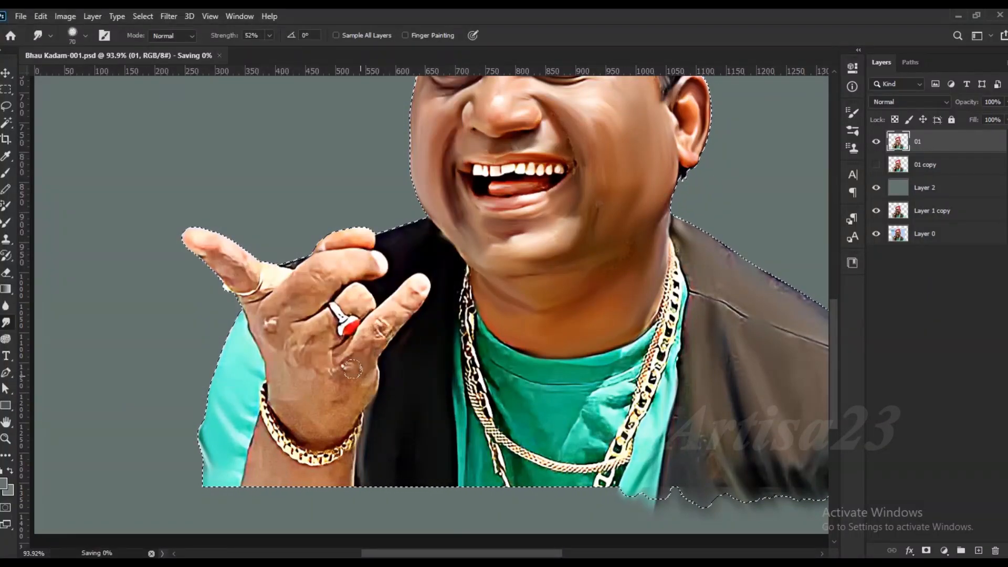
- Deselect, reset the colours to black and white, and smudge the lower edges of the dark vest, forearm and sleeve downwards
key(ctrl+d)
scroll(262, 307, down, 1)
key(d)
scroll(396, 326, down, 1)
scroll(338, 462, up, 5)
mouse_move(375, 431)
mouse_down()
mouse_move(464, 429)
mouse_move(513, 441)
mouse_move(347, 427)
mouse_move(295, 448)
mouse_move(237, 442)
mouse_move(212, 460)
mouse_up()
scroll(274, 375, up, 1)
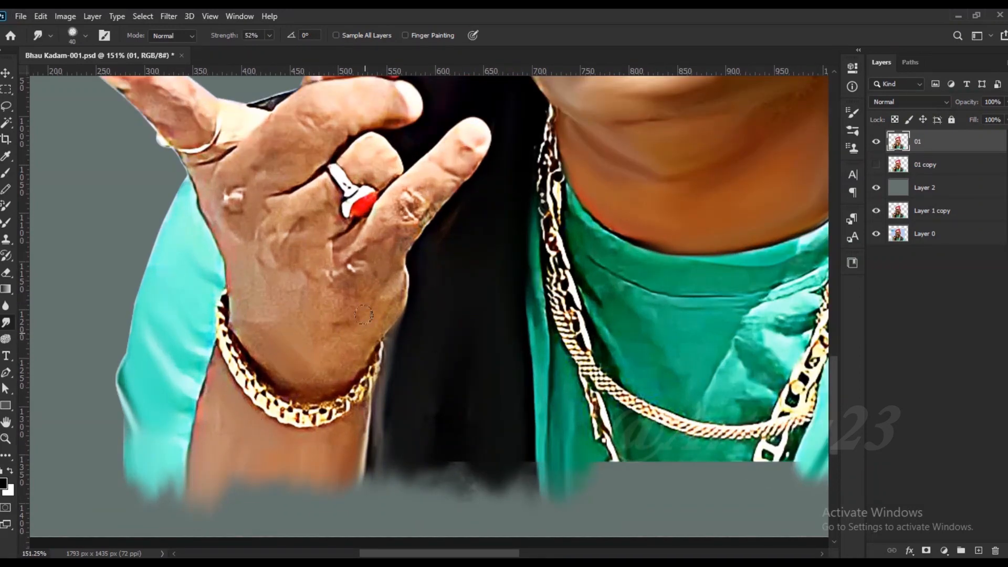
- Smudge the back of the hand, its knuckles and the base of the bent index finger smooth
mouse_move(330, 282)
mouse_down()
mouse_move(370, 263)
mouse_move(383, 303)
mouse_up()
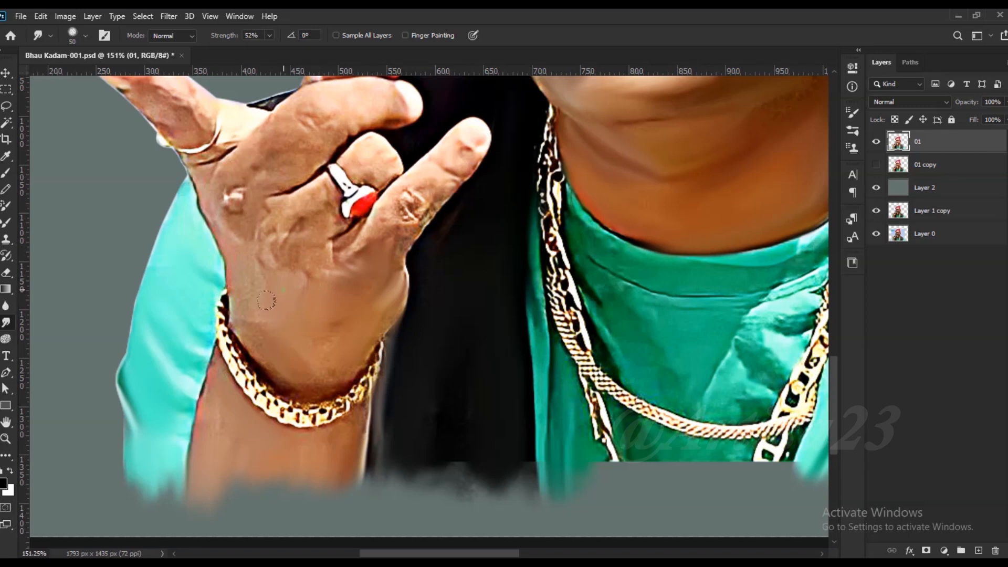
key(bracketleft)
drag(252, 226, 341, 245)
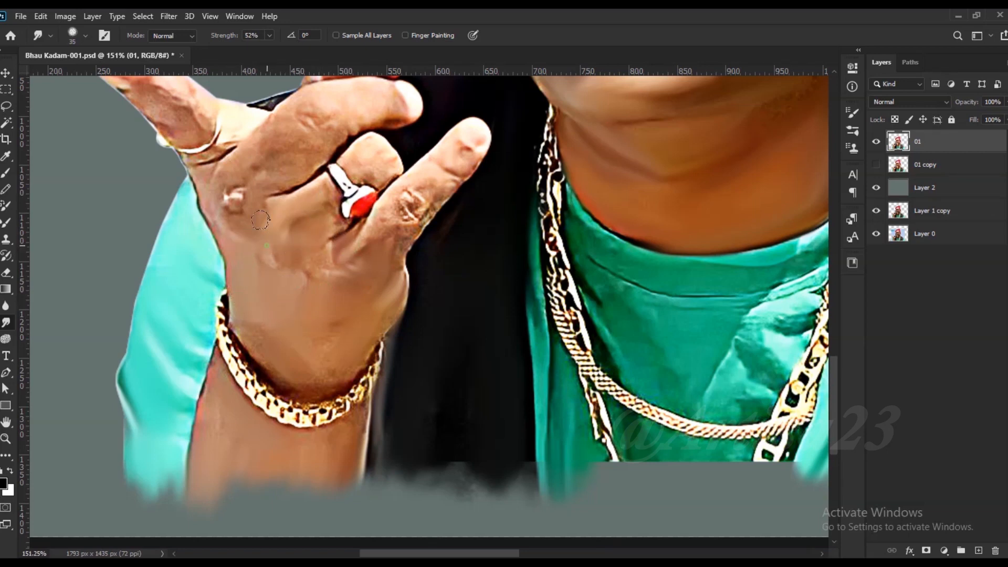
key(bracketright)
drag(250, 207, 227, 198)
mouse_move(286, 166)
mouse_down()
mouse_move(258, 142)
mouse_move(307, 118)
mouse_up()
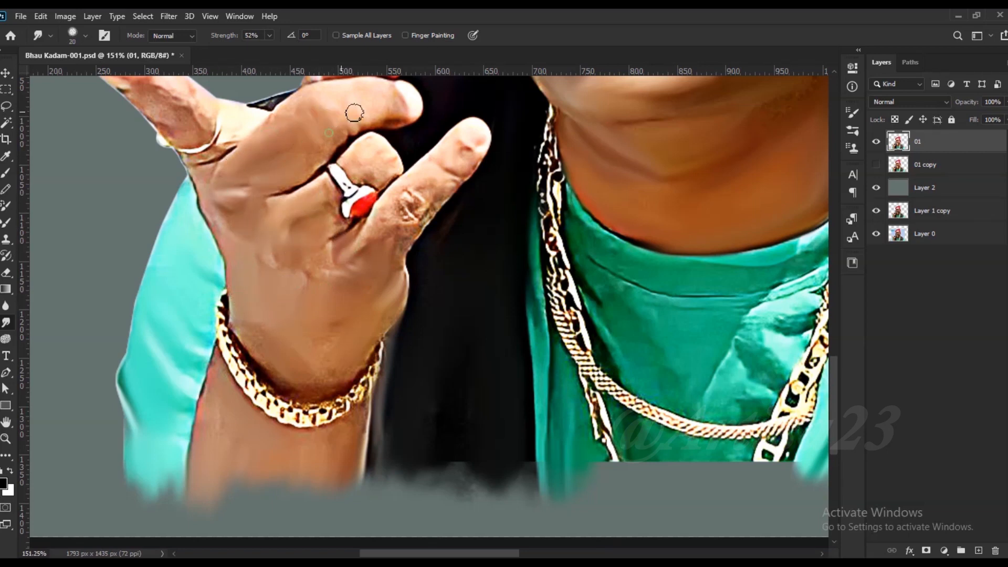
drag(228, 162, 227, 143)
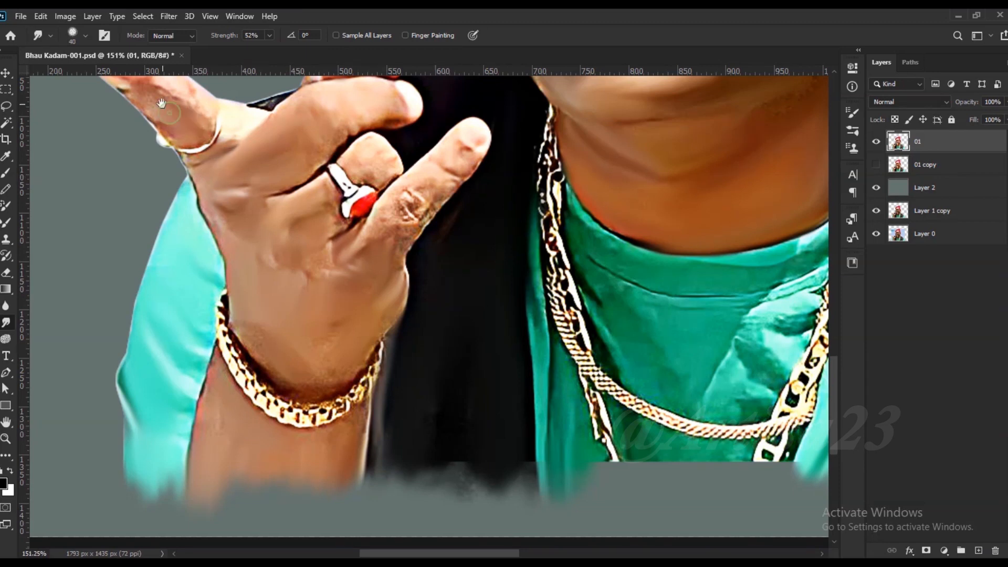
- Smudge the thumb from its tip to the thin ring at its base, and smooth the bent fingers beside it
scroll(161, 102, up, 3)
key(bracketleft)
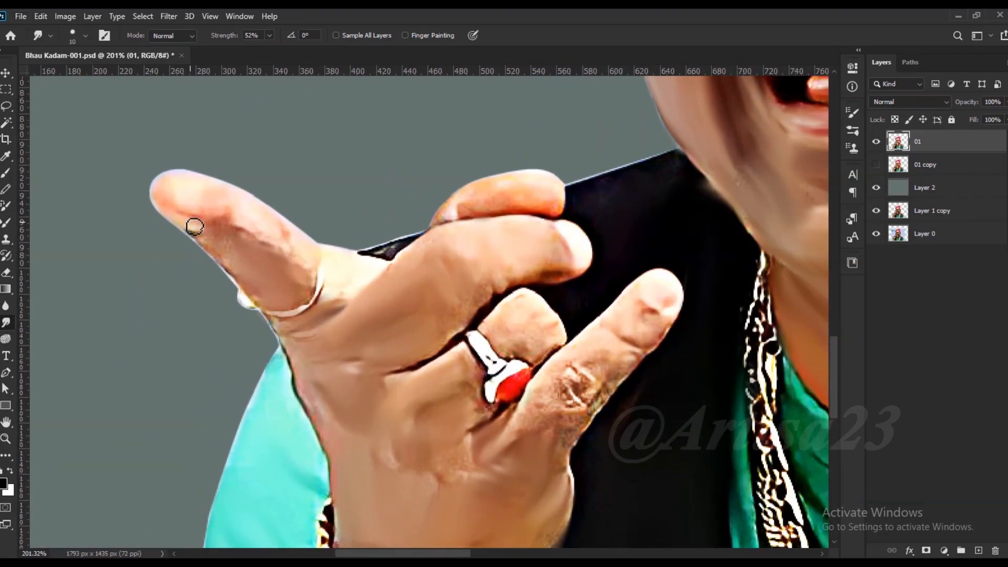
key(bracketright)
key(bracketright)
key(bracketright)
key(bracketright)
mouse_move(203, 223)
mouse_down()
mouse_move(196, 194)
mouse_move(298, 246)
mouse_up()
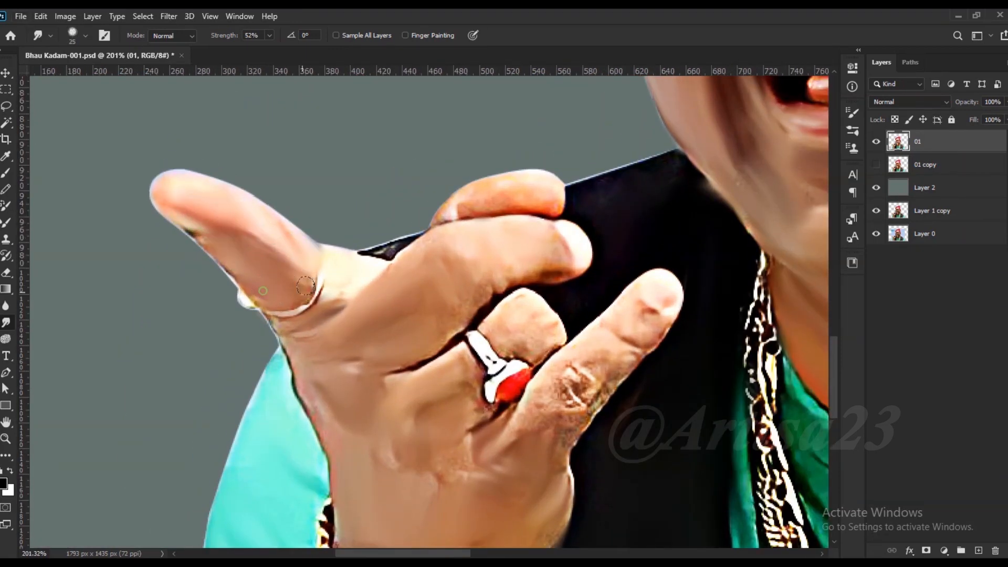
key(bracketright)
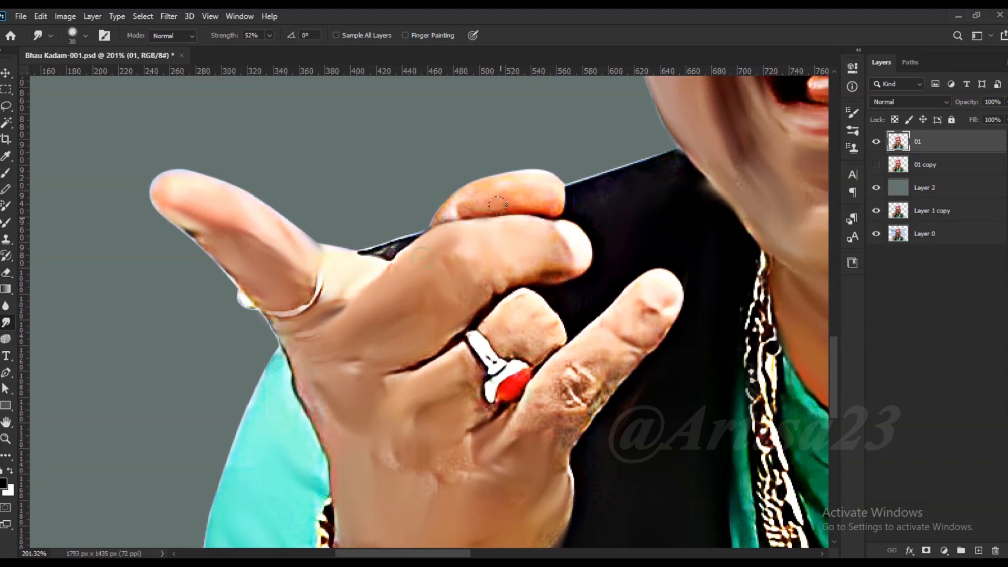
key(bracketleft)
key(bracketleft)
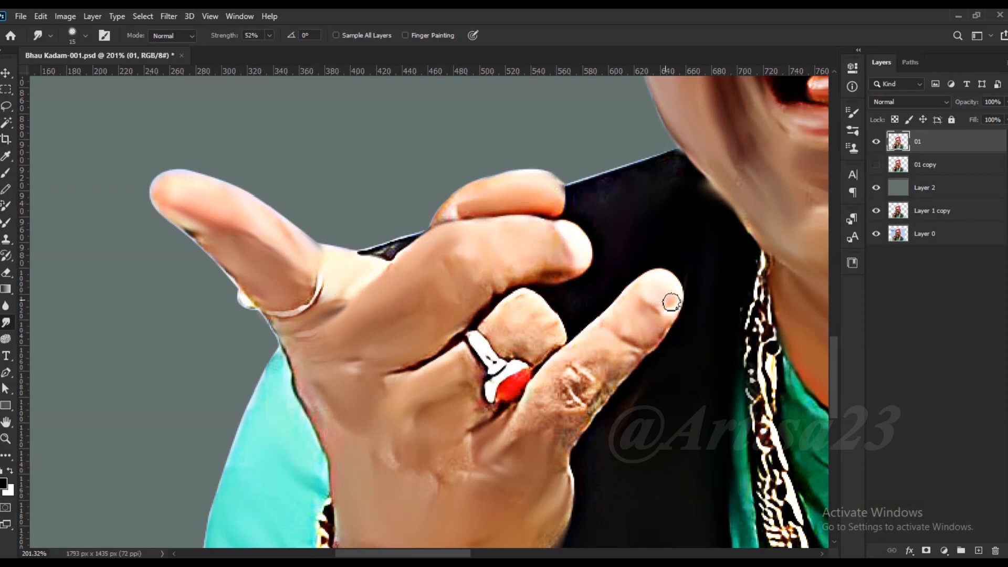
- Smudge the little finger with its wrinkled joint and the knuckle creases below the red-stone ring
mouse_move(611, 334)
mouse_down()
mouse_move(577, 386)
mouse_move(515, 392)
mouse_move(580, 417)
mouse_move(513, 418)
mouse_up()
key(bracketright)
key(bracketright)
key(bracketright)
key(bracketleft)
drag(466, 441, 437, 481)
drag(395, 455, 379, 462)
- Smudge the green T-shirt smooth, covering its neckline band and the folds inside and around the gold chains
scroll(342, 237, down, 13)
scroll(594, 258, up, 9)
key(bracketright)
key(bracketright)
key(bracketright)
drag(528, 275, 500, 309)
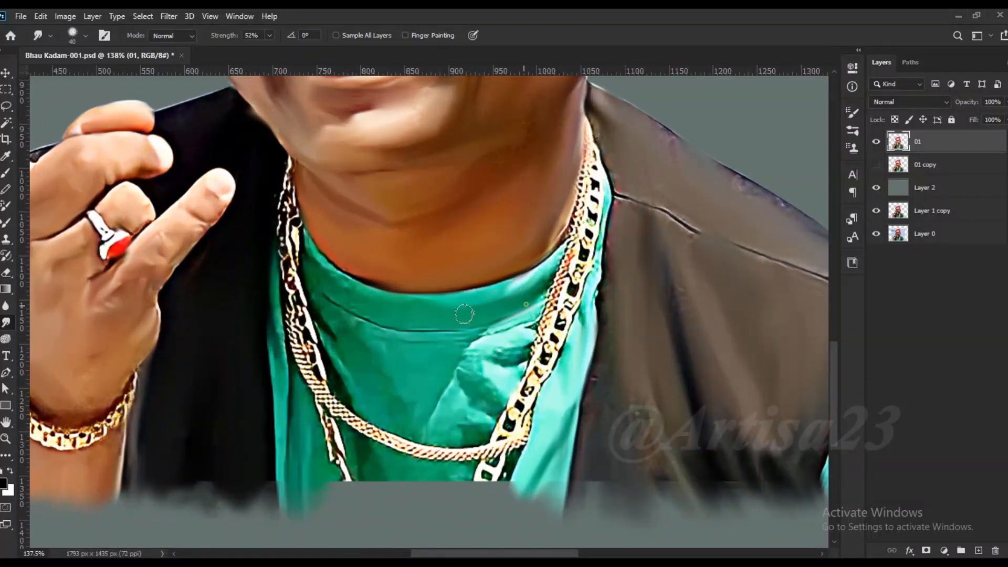
drag(308, 254, 353, 305)
mouse_move(336, 315)
mouse_down()
mouse_move(512, 328)
mouse_move(446, 368)
mouse_up()
key(bracketright)
key(bracketright)
mouse_move(488, 349)
mouse_down()
mouse_move(446, 391)
mouse_move(433, 428)
mouse_up()
mouse_move(310, 307)
mouse_down()
mouse_move(339, 336)
mouse_move(525, 328)
mouse_up()
mouse_move(491, 381)
mouse_down()
mouse_move(419, 420)
mouse_move(330, 360)
mouse_up()
- Smudge the lower edges of the T-shirt, the hanging chain ends and the vest downwards into the background
key(bracketleft)
drag(386, 464, 378, 517)
drag(279, 455, 279, 517)
drag(288, 430, 288, 509)
key(bracketright)
key(bracketright)
drag(403, 467, 412, 502)
drag(447, 467, 454, 504)
drag(507, 473, 504, 501)
drag(484, 470, 479, 503)
drag(559, 475, 554, 519)
drag(656, 457, 659, 498)
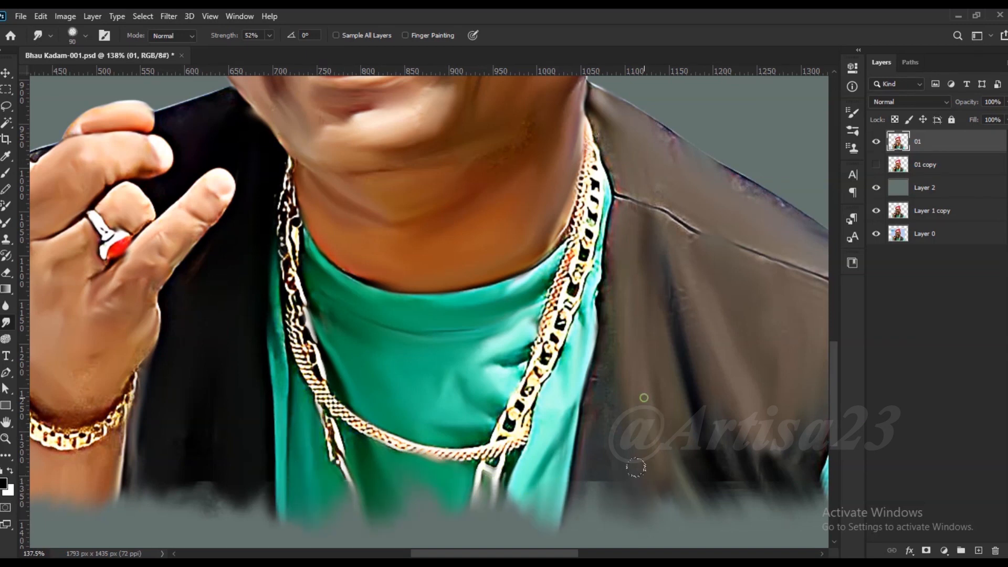
- Smooth the brown vest's shoulder by smudging its outer edge and the area beside the neck
key(bracketright)
key(bracketright)
key(bracketright)
key(bracketright)
key(bracketright)
scroll(570, 344, down, 3)
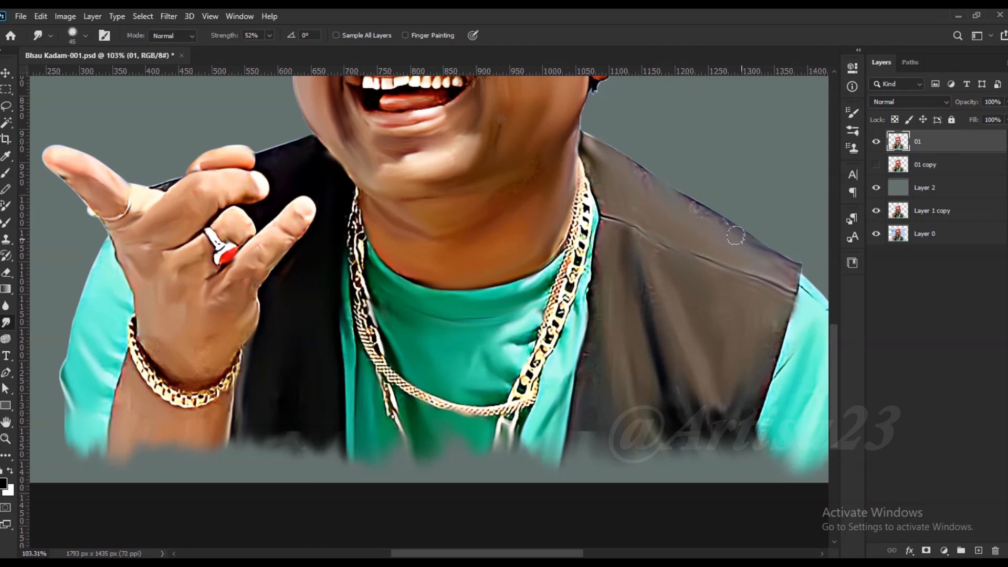
drag(593, 169, 600, 212)
- With a larger smudge brush, pull the bottom edges of the vest, T-shirt, forearm and sleeve down towards the canvas edge
key(bracketright)
key(bracketright)
key(bracketright)
key(bracketright)
key(bracketright)
key(bracketright)
drag(736, 427, 739, 472)
drag(659, 437, 657, 470)
drag(604, 435, 604, 470)
drag(575, 439, 575, 475)
drag(258, 438, 255, 475)
drag(331, 449, 378, 475)
drag(167, 440, 176, 452)
key(bracketleft)
mouse_move(104, 449)
mouse_down()
mouse_move(99, 473)
mouse_move(81, 471)
mouse_up()
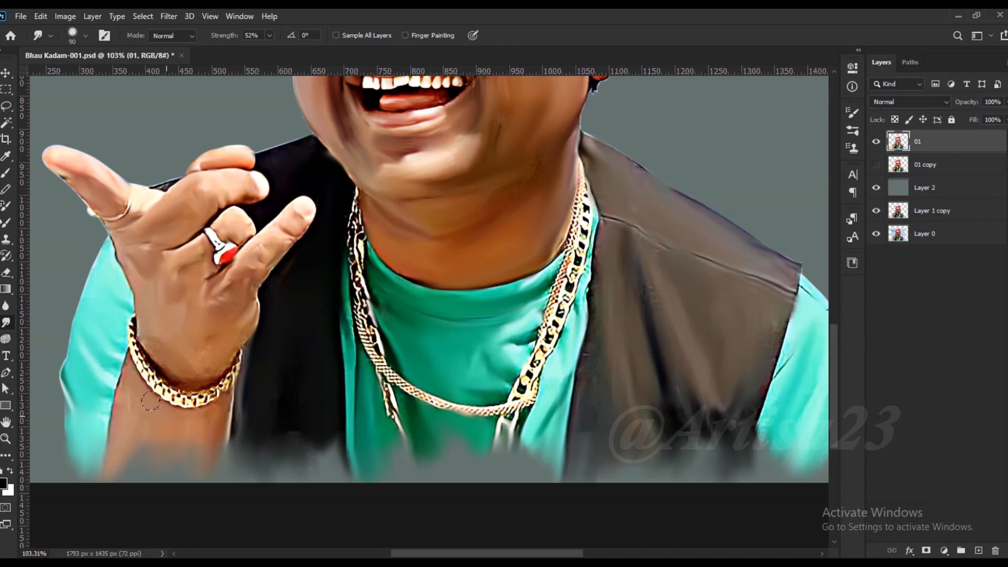
- Duplicate layer 01 as a hidden backup beneath it and make layer 01 active again
scroll(134, 396, down, 11)
scroll(136, 394, up, 4)
click(4, 374)
drag(927, 142, 928, 154)
click(876, 165)
click(929, 142)
- Select the ear along a pen path with a 0.5-pixel feather and copy it to a new layer
scroll(369, 284, up, 12)
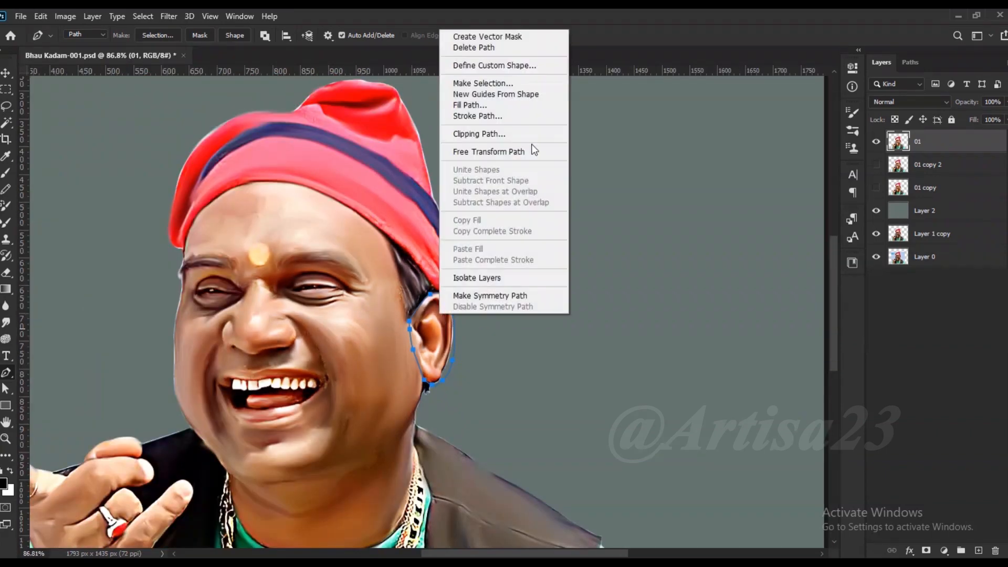
click(473, 83)
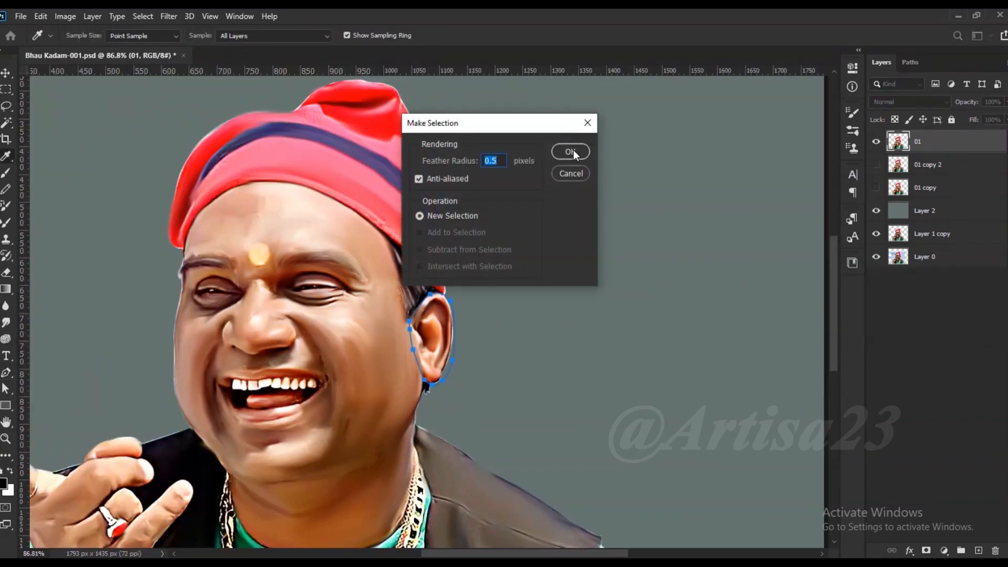
click(574, 151)
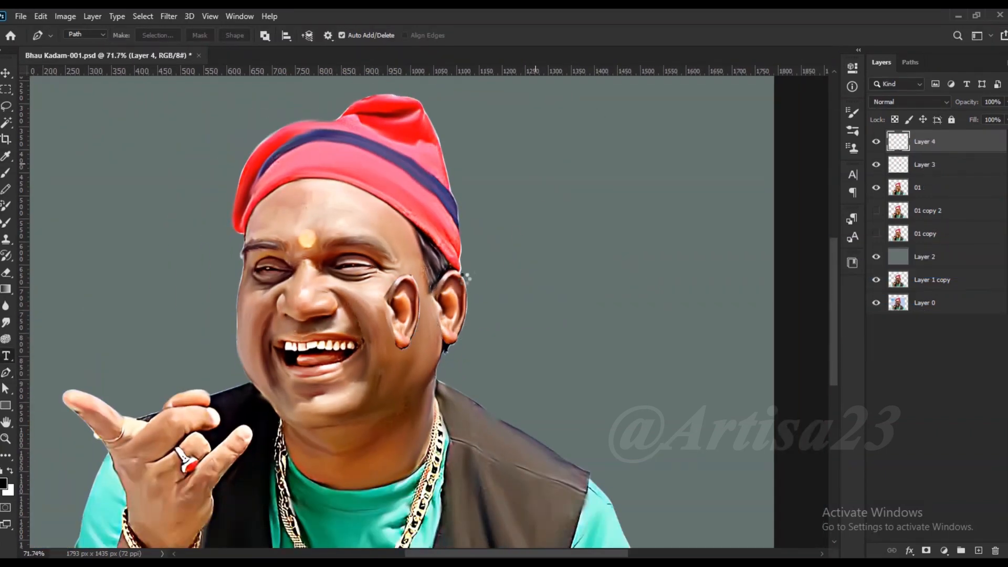
- Try pasting another copy of the ear above Layer 3 and undo it
key(ctrl+t)
click(6, 73)
key(ctrl+e)
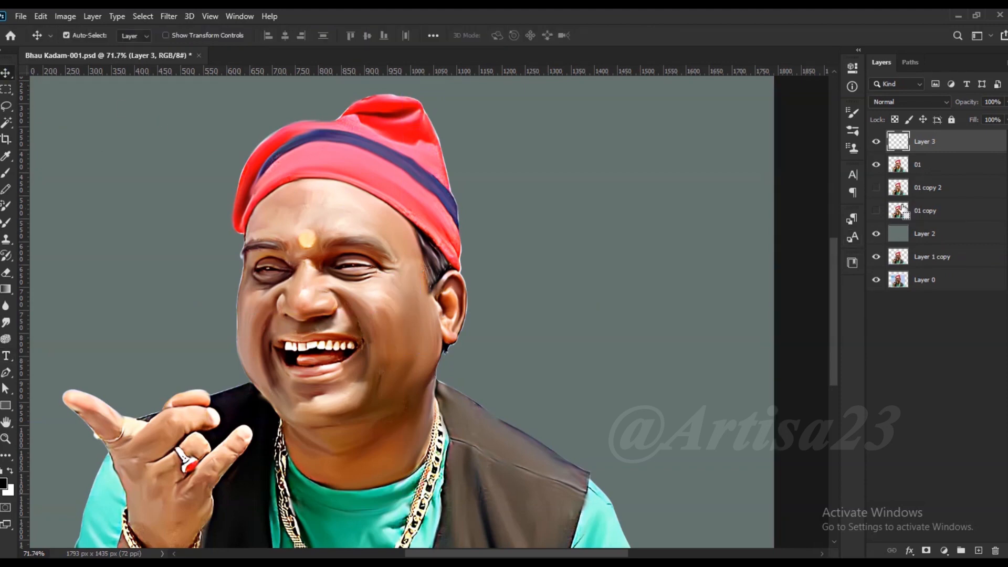
key(ctrl+v)
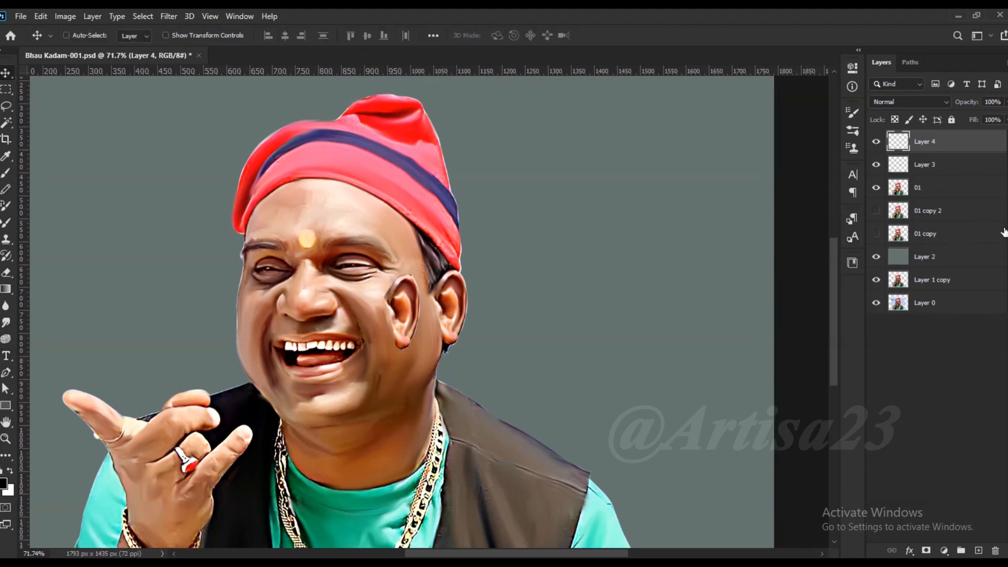
key(ctrl+z)
click(876, 145)
click(874, 145)
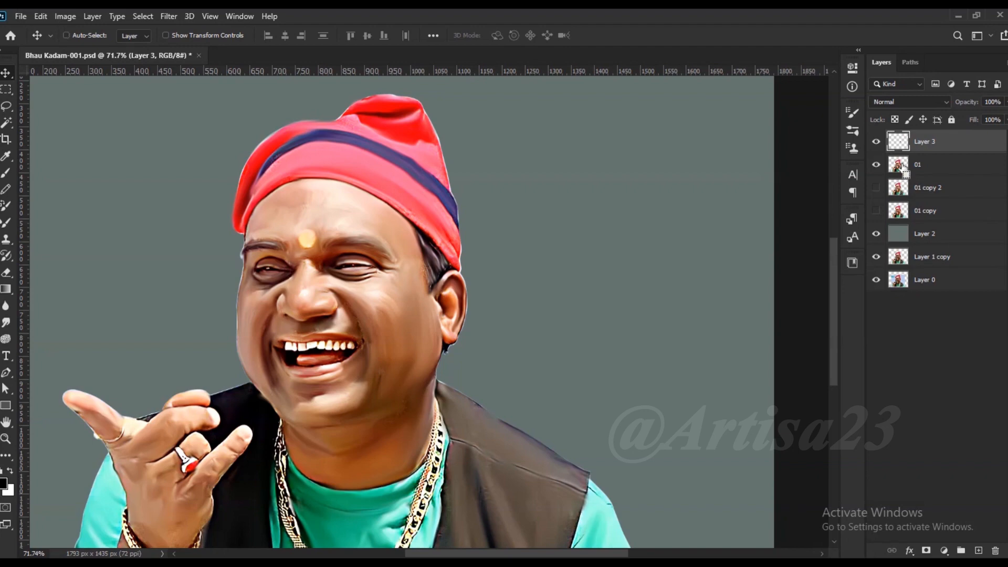
- Check the ear cut-out by toggling the visibility of Layer 3 and layer 01
ctrl+click(898, 141)
key(ctrl+d)
key(p)
click(877, 165)
click(878, 161)
click(878, 144)
click(876, 143)
click(899, 172)
click(929, 148)
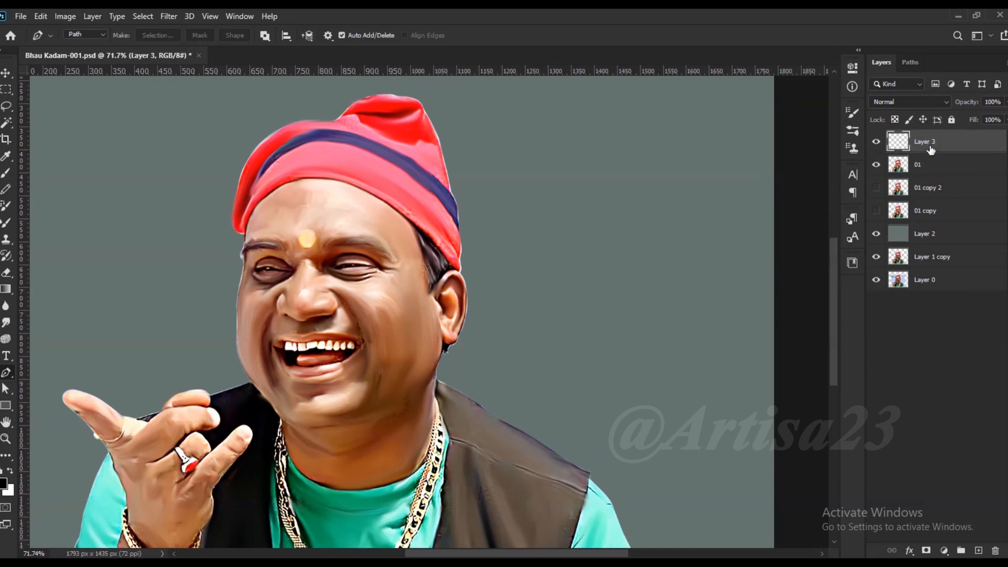
- Paste two more copies of the ear above layer 01, compare them and delete both extra layers
click(926, 170)
key(super+space)
key(ctrl+v)
key(ctrl+v)
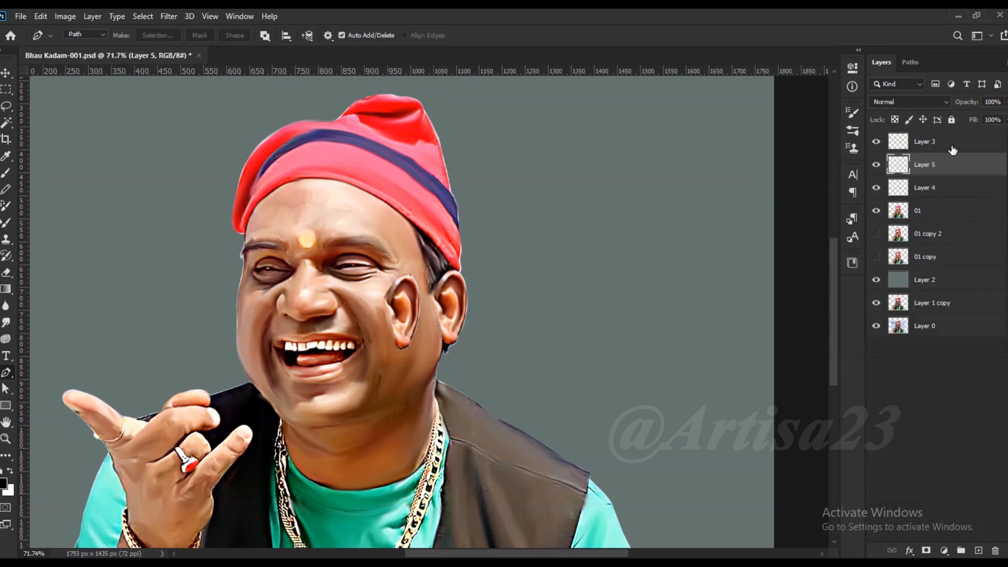
click(928, 148)
drag(877, 141, 878, 166)
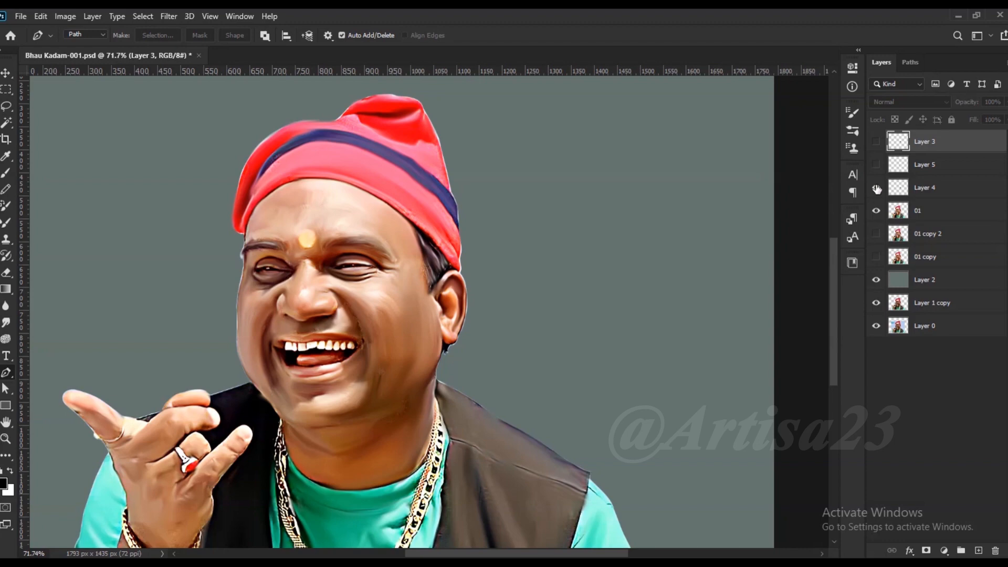
click(919, 169)
key(Delete)
click(880, 142)
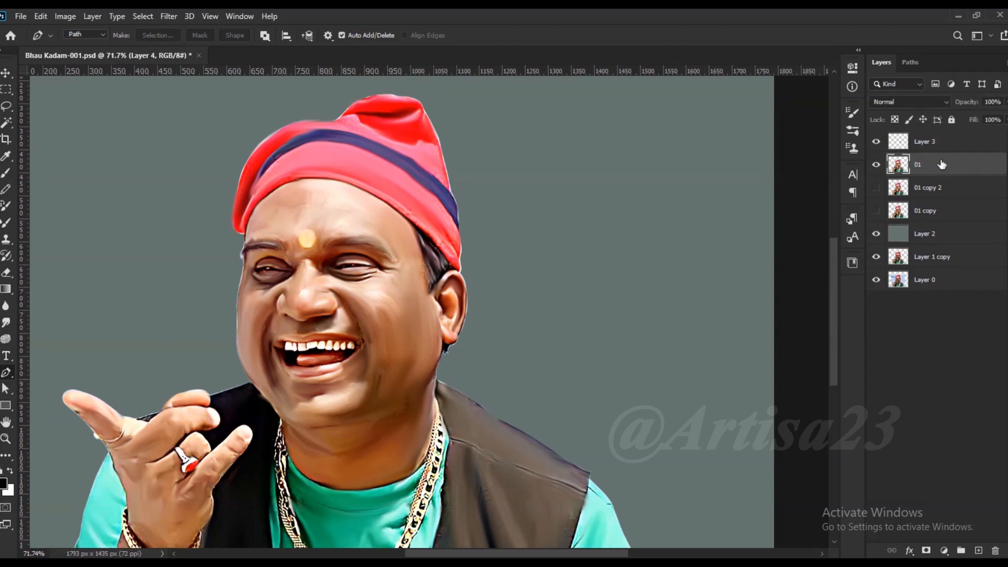
key(Delete)
- Enlarge the copied ear on Layer 3 and position it over the original ear beside the cheek
scroll(614, 202, down, 1)
key(ctrl+t)
drag(502, 332, 524, 375)
drag(502, 289, 501, 279)
key(Return)
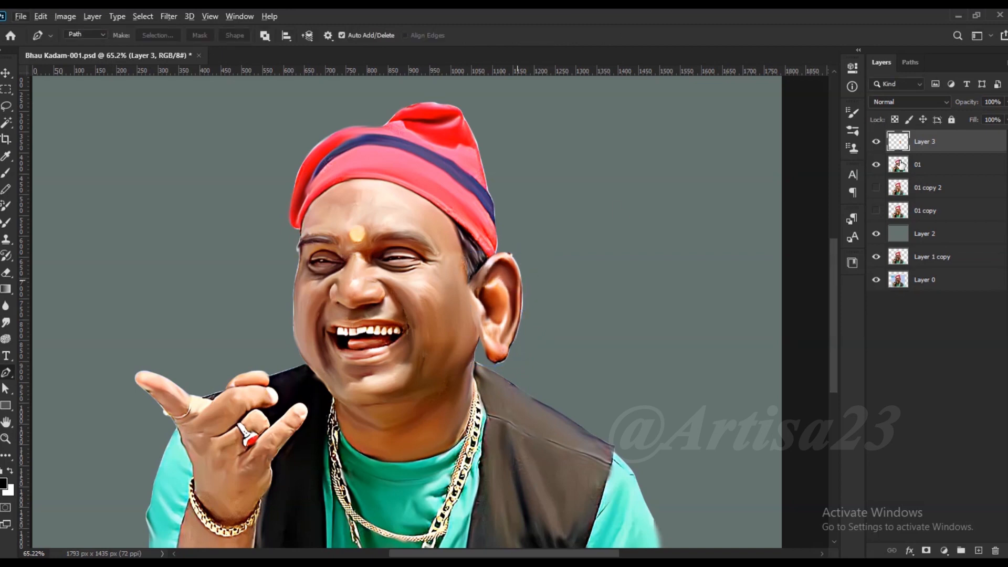
- Hide the ear layer, outline the red cap on layer 01 with a pen path and turn it into a selection
click(899, 164)
scroll(499, 225, up, 3)
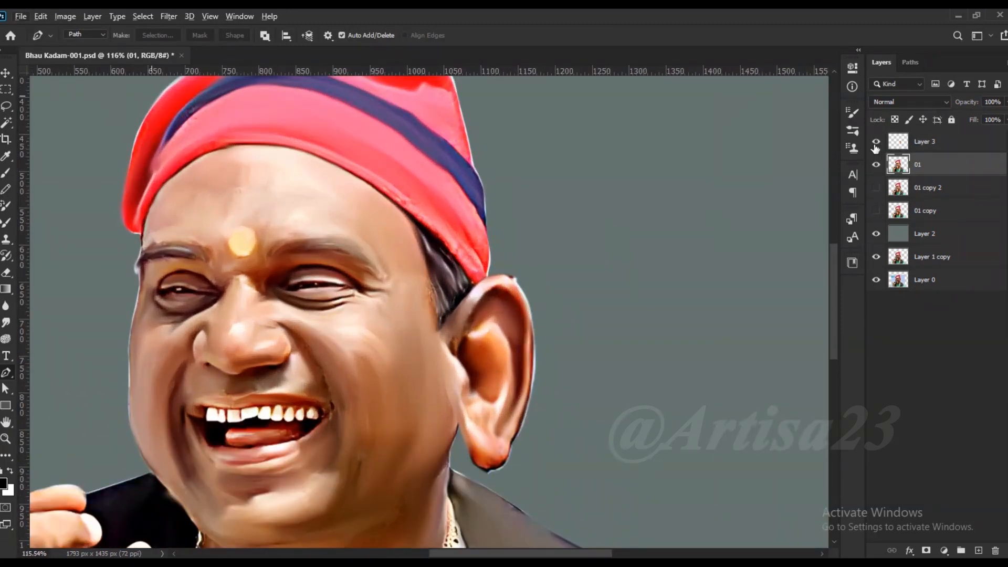
click(876, 142)
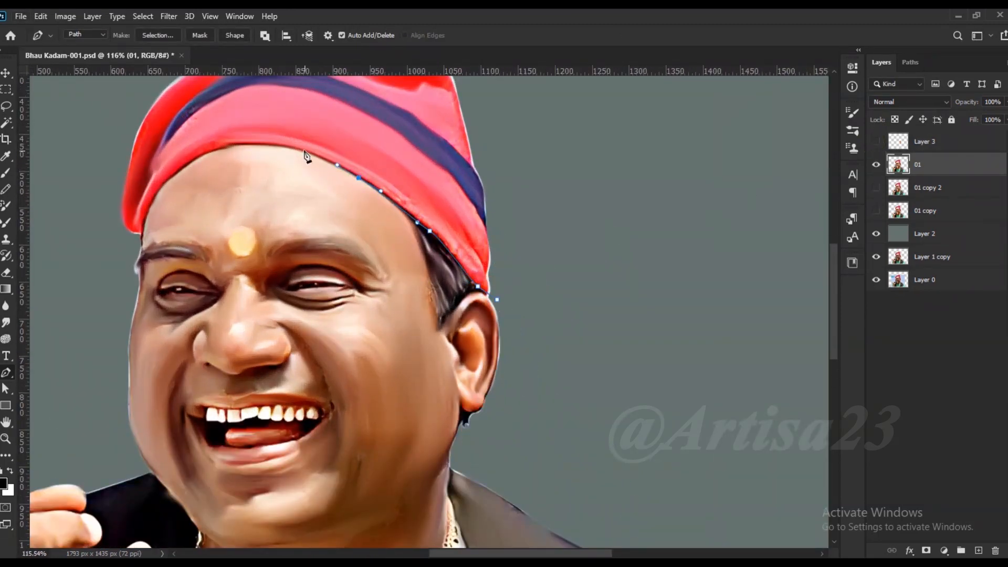
scroll(306, 156, up, 1)
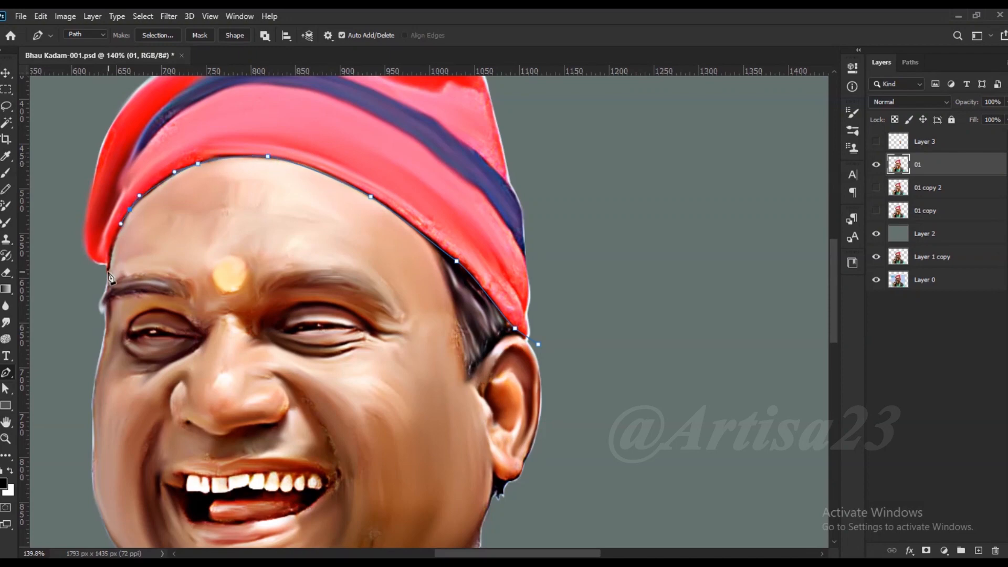
scroll(152, 265, down, 4)
drag(46, 109, 62, 82)
click(333, 301)
right_click(335, 303)
click(357, 248)
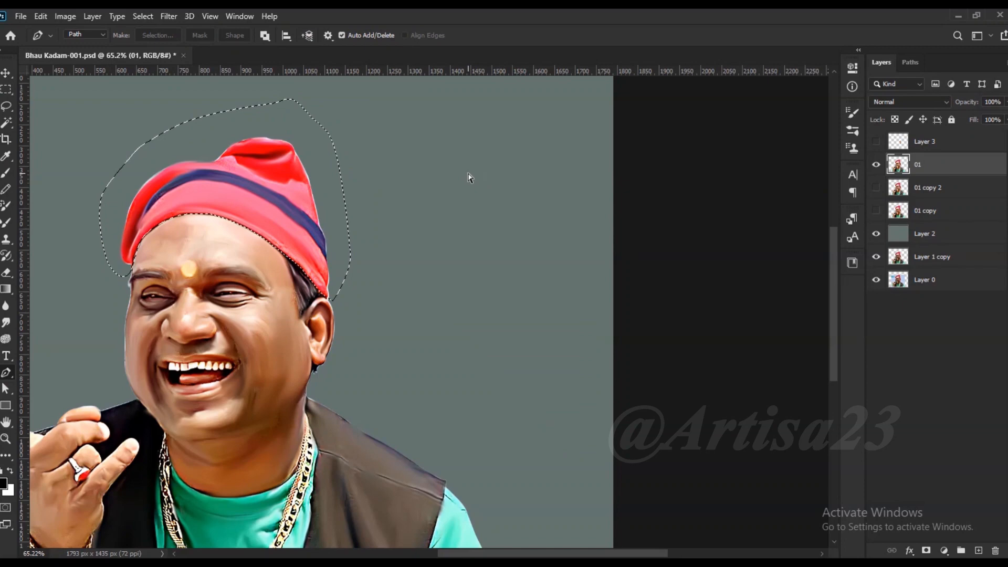
- Cut the selected cap from layer 01 onto its own layer and show the ear layer again
key(ctrl+j)
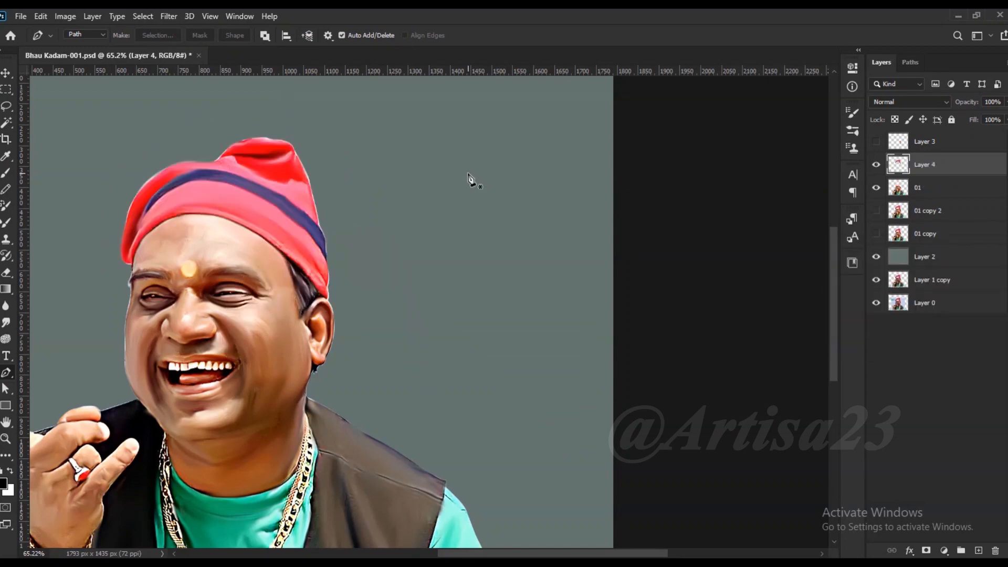
key(Delete)
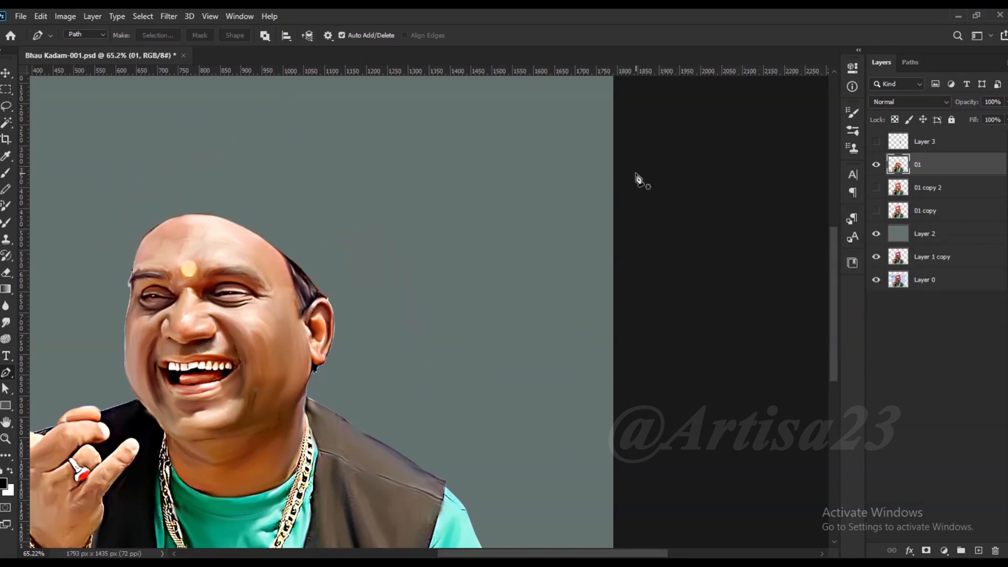
key(ctrl+z)
click(875, 164)
click(875, 164)
scroll(456, 187, down, 3)
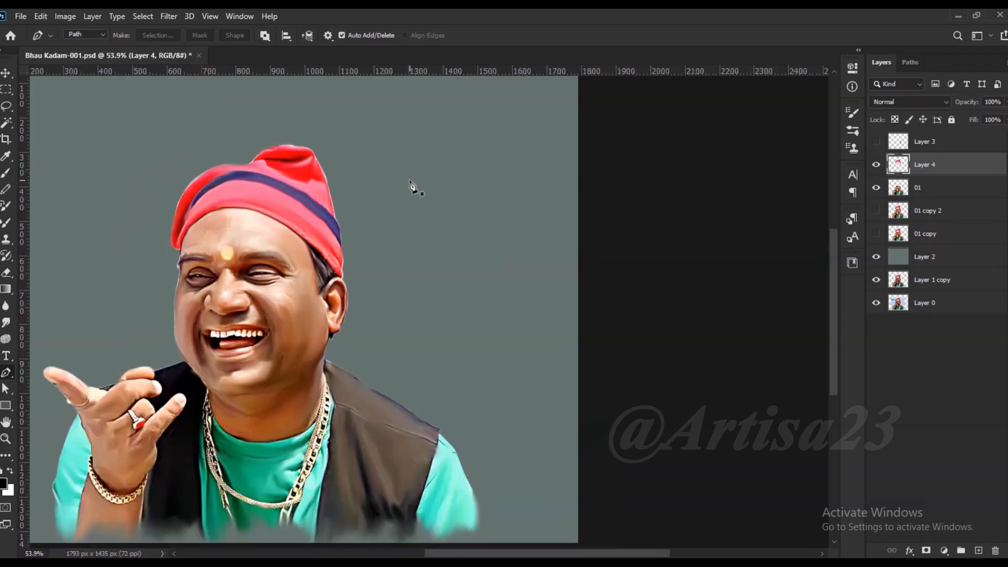
click(873, 142)
scroll(456, 231, down, 2)
scroll(317, 252, up, 2)
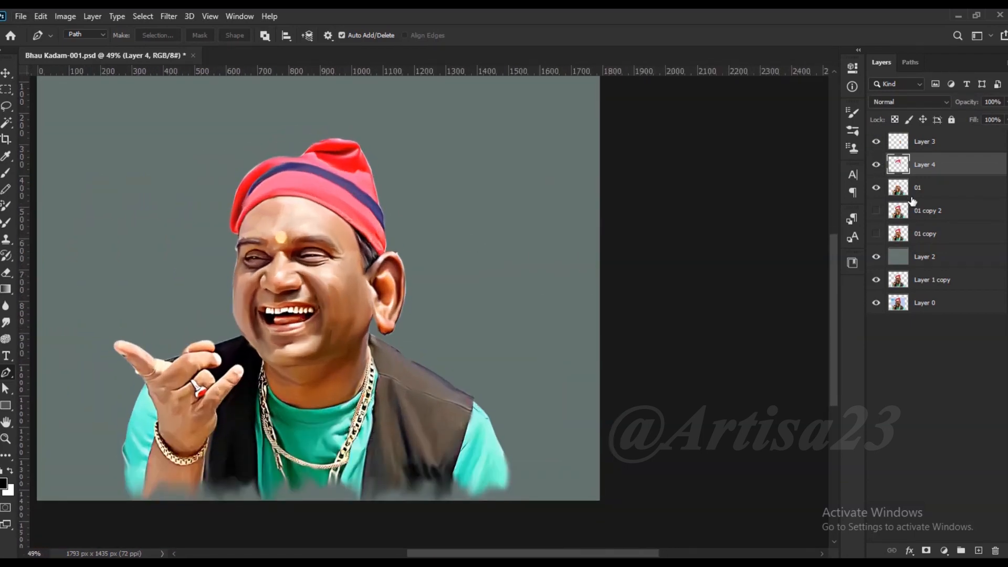
- Outline the nose on layer 01 with a pen path and turn it into a selection
click(912, 192)
scroll(305, 255, up, 8)
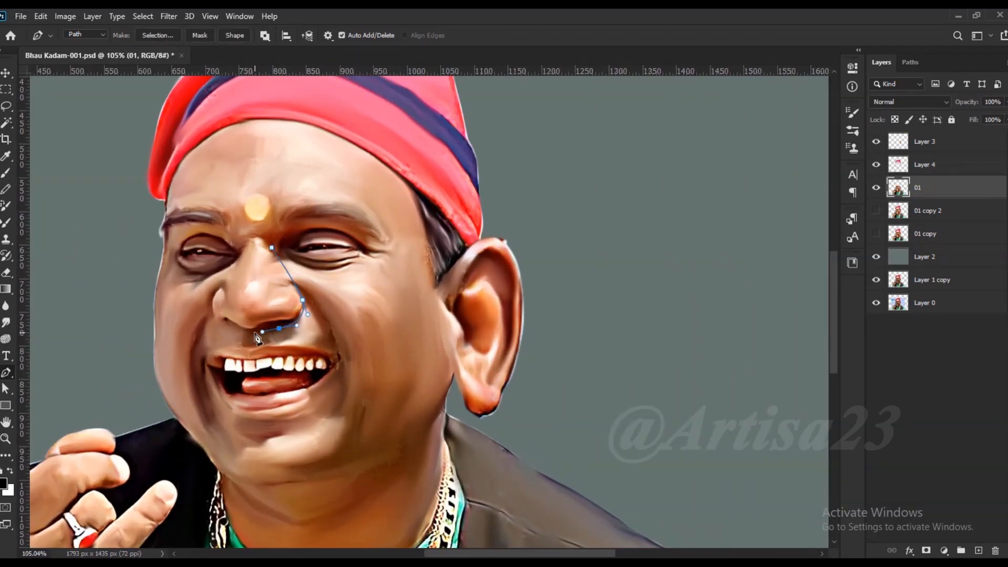
scroll(276, 252, down, 3)
right_click(273, 254)
click(297, 310)
click(570, 151)
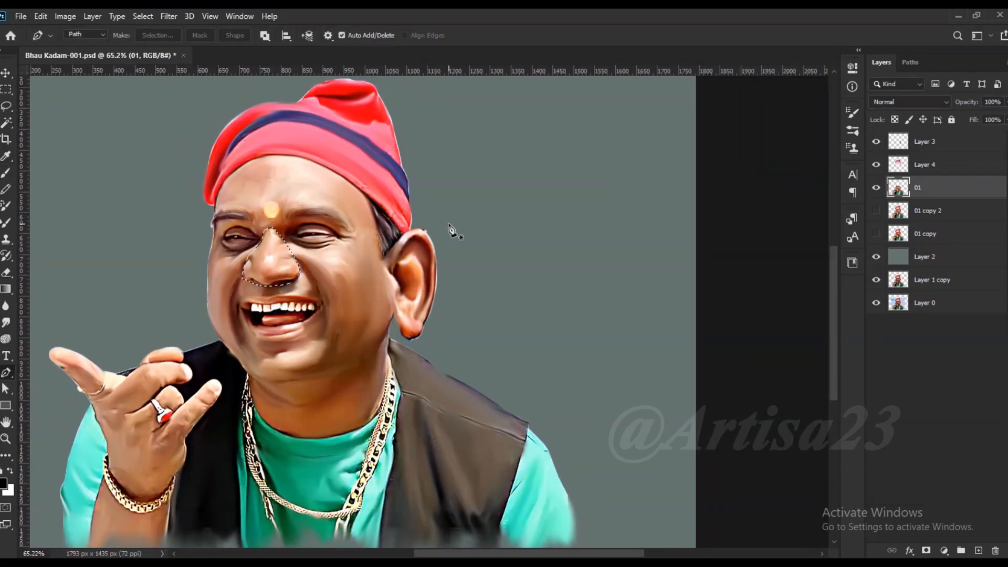
- Put a copy of the selected nose on its own layer directly above layer 01
key(ctrl+shift)
key(ctrl+shift)
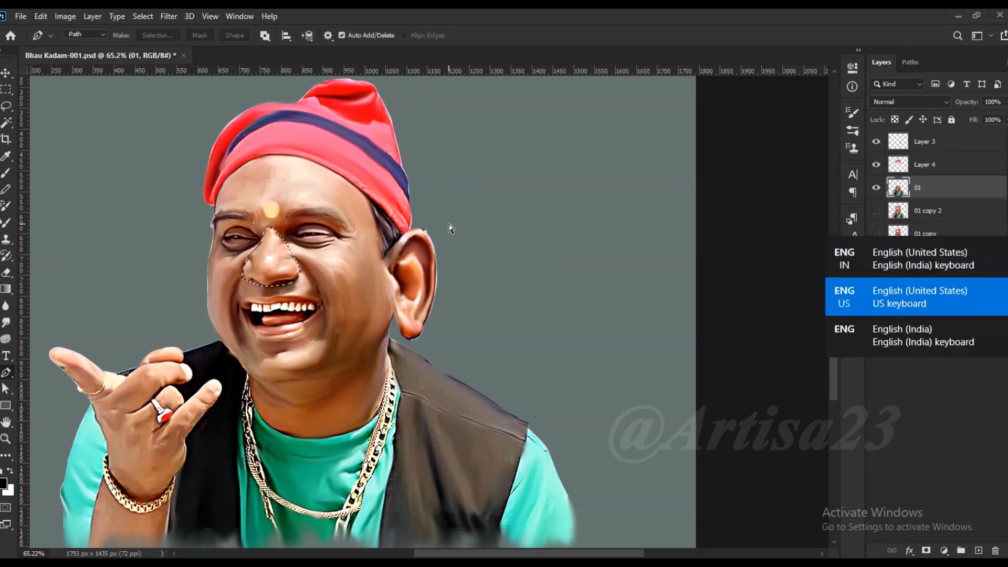
key(ctrl+shift+v)
key(ctrl+shift+v)
key(ctrl+z)
key(ctrl+z)
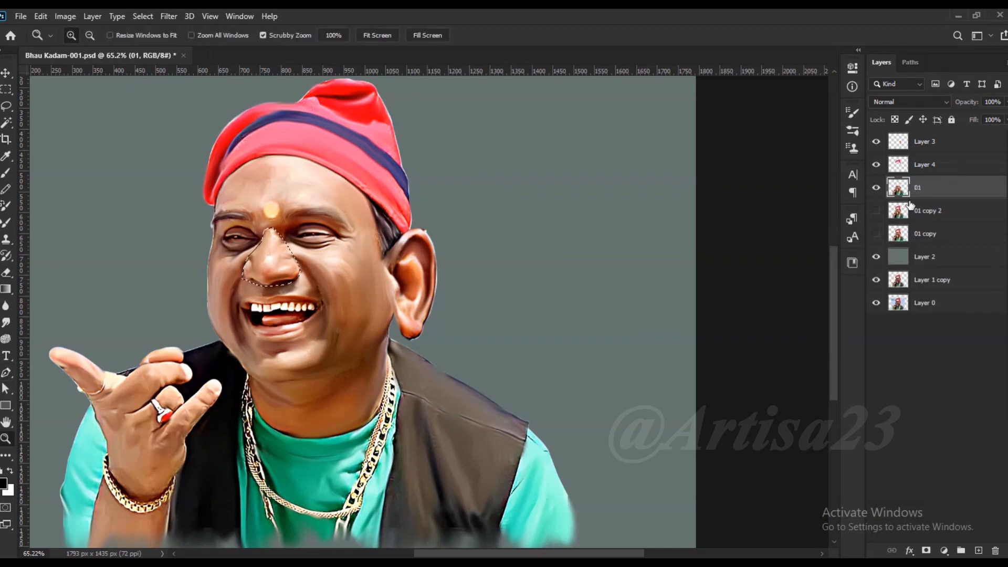
key(ctrl+shift+v)
alt+click(876, 189)
alt+click(880, 192)
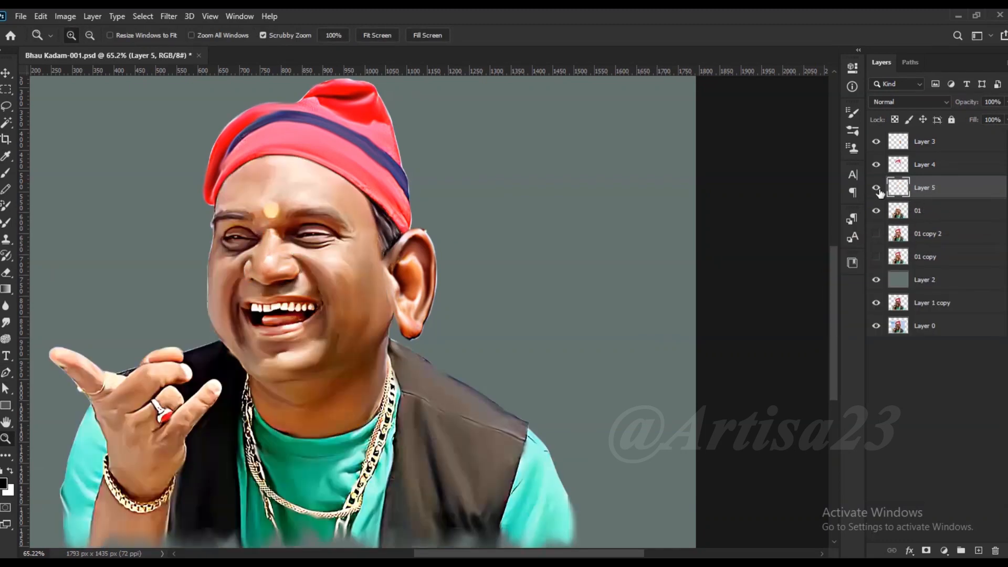
- Scale the copied nose to about 142% and position it between the eyes and the upper teeth
scroll(476, 210, down, 2)
scroll(371, 259, up, 2)
key(p)
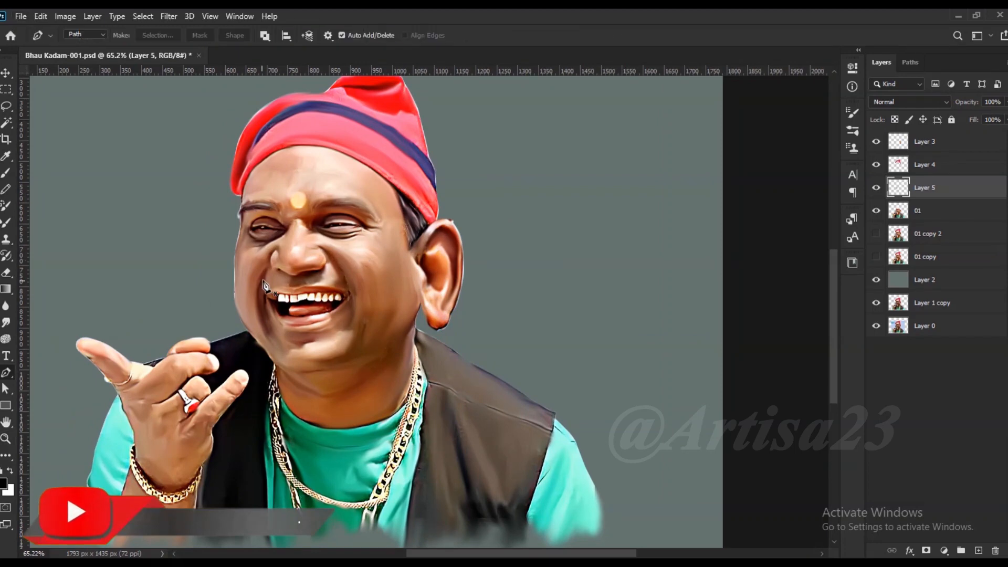
key(t)
click(7, 73)
key(ctrl+t)
key(Escape)
key(p)
key(ctrl+t)
drag(268, 277, 248, 297)
scroll(295, 262, up, 5)
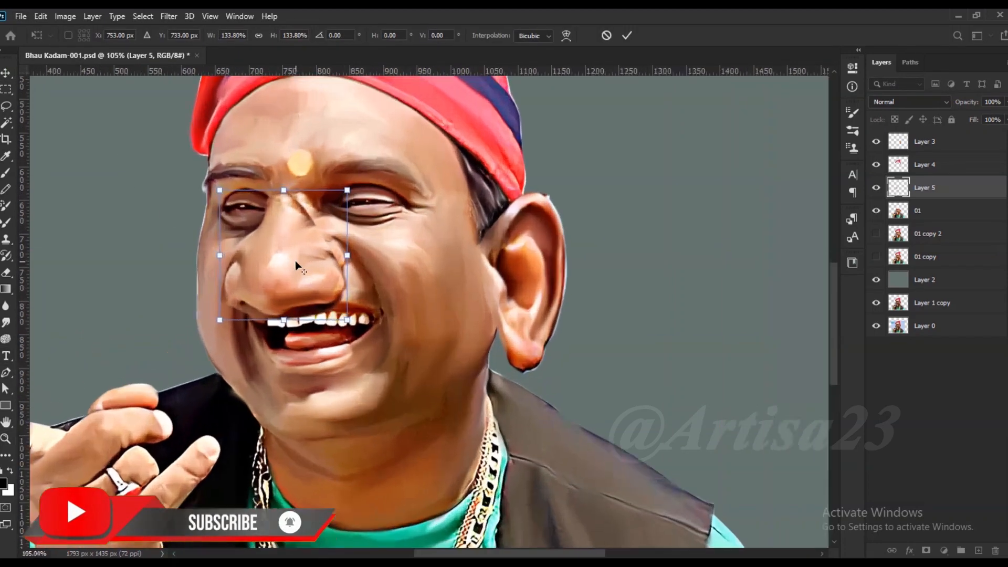
drag(291, 214, 298, 206)
drag(227, 311, 220, 318)
drag(286, 253, 288, 246)
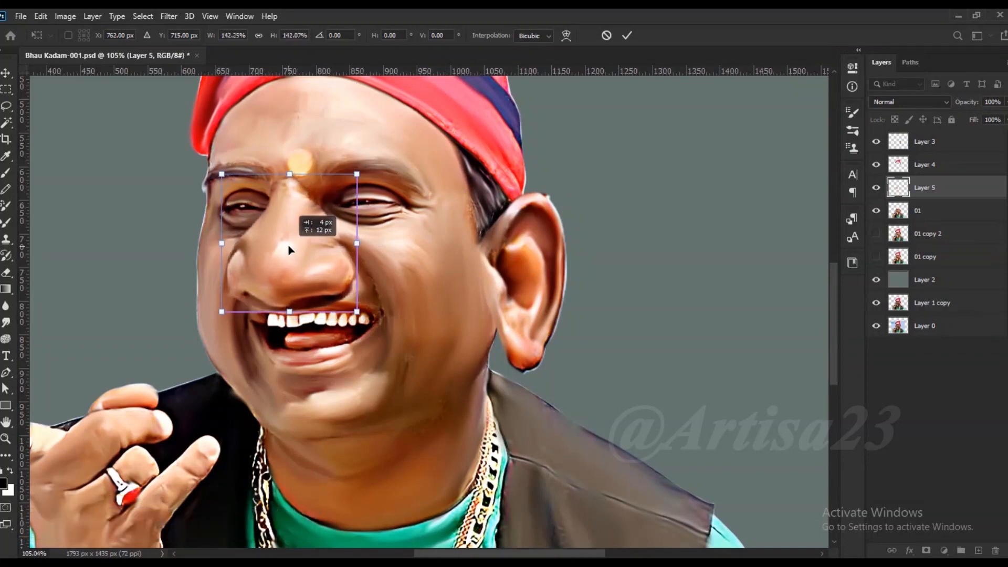
- Warp the enlarged nose, lowering its bridge, raising its lower edge and pulling both nostril sides inwards
click(41, 16)
mouse_move(84, 308)
click(215, 393)
drag(291, 178, 294, 186)
drag(275, 308, 273, 291)
drag(358, 276, 341, 274)
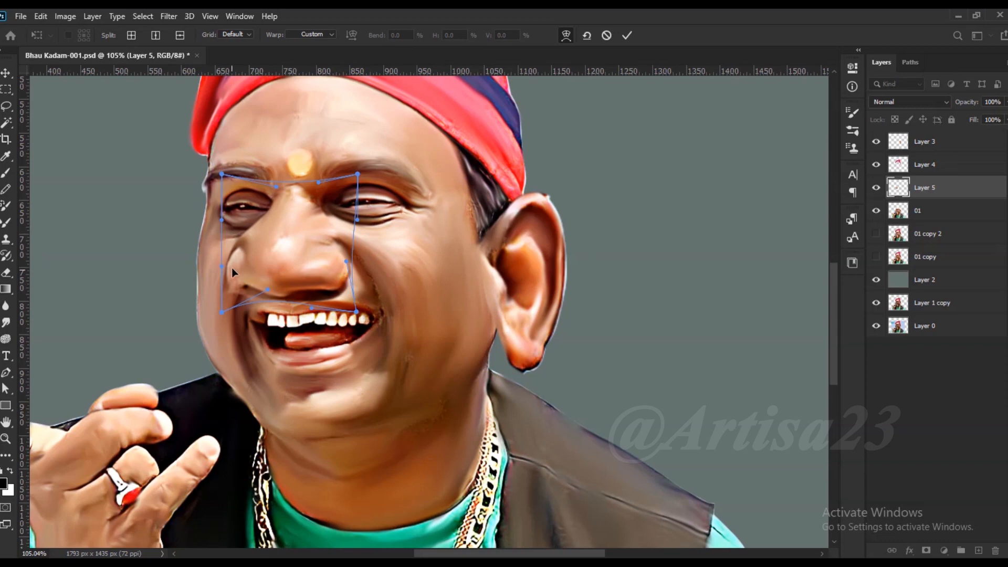
drag(232, 267, 241, 267)
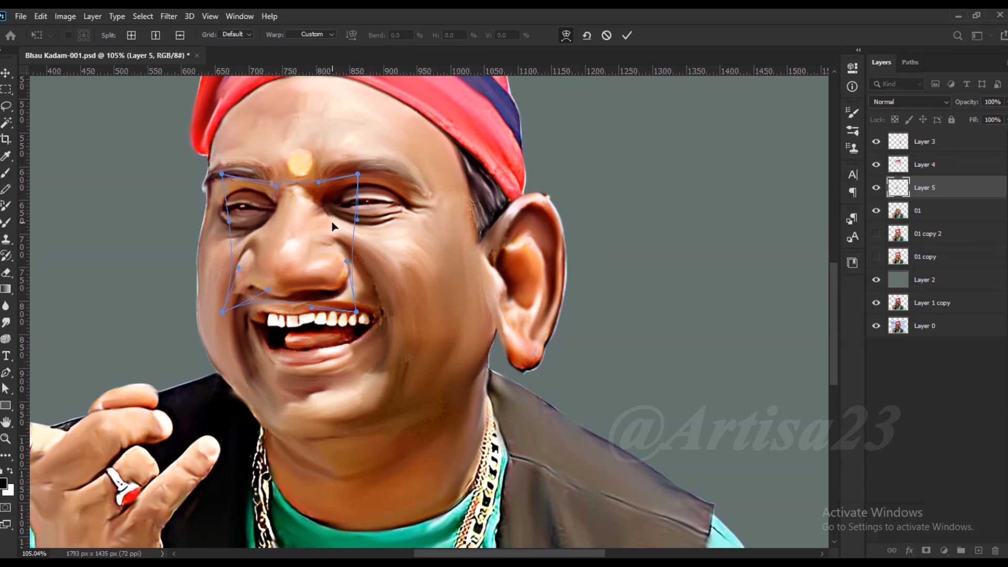
key(Return)
- Extend the canvas at both sides and above the figure to about 2437 x 1871 px
scroll(336, 257, down, 5)
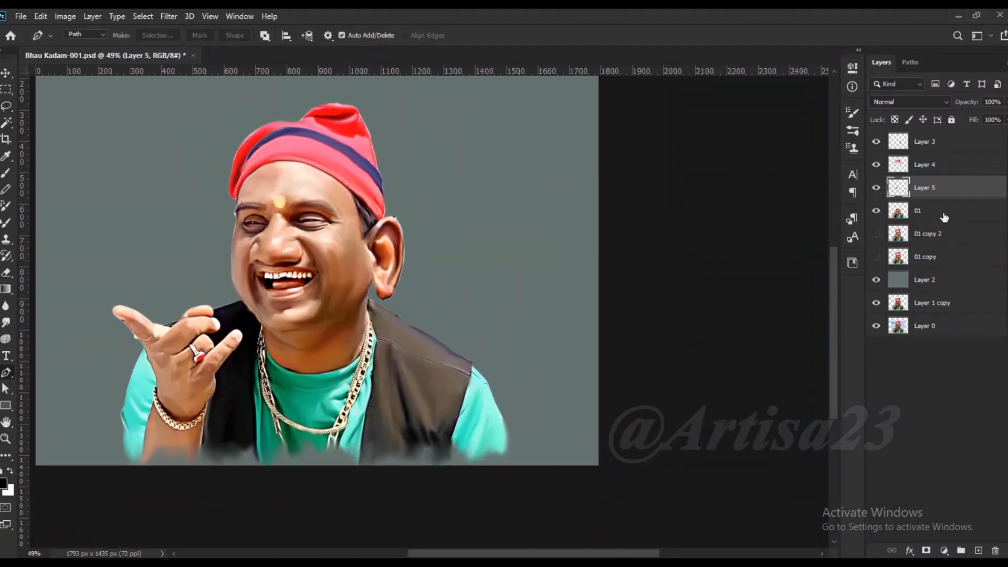
click(922, 219)
scroll(449, 282, up, 2)
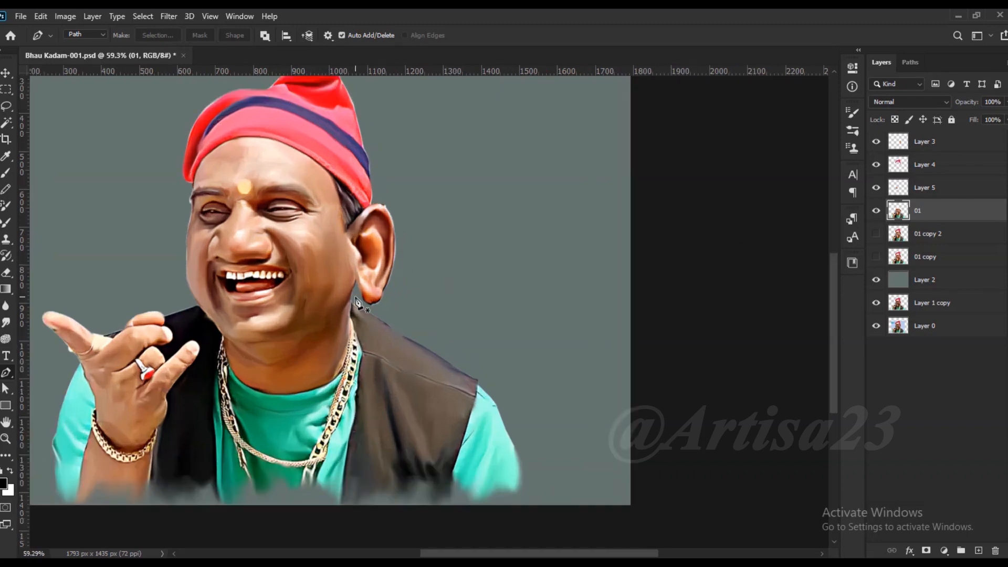
scroll(355, 301, down, 5)
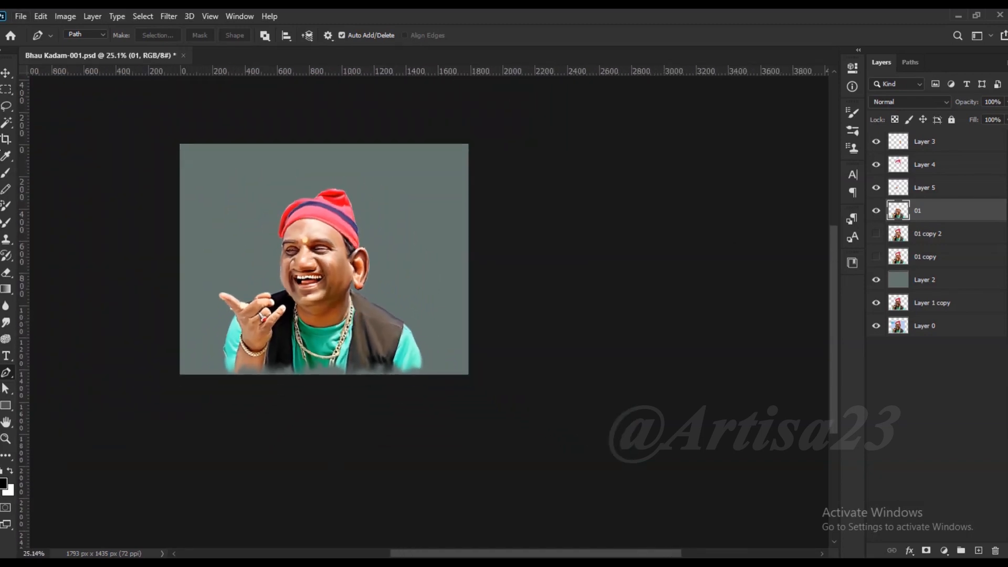
key(c)
drag(484, 254, 522, 255)
drag(331, 142, 331, 107)
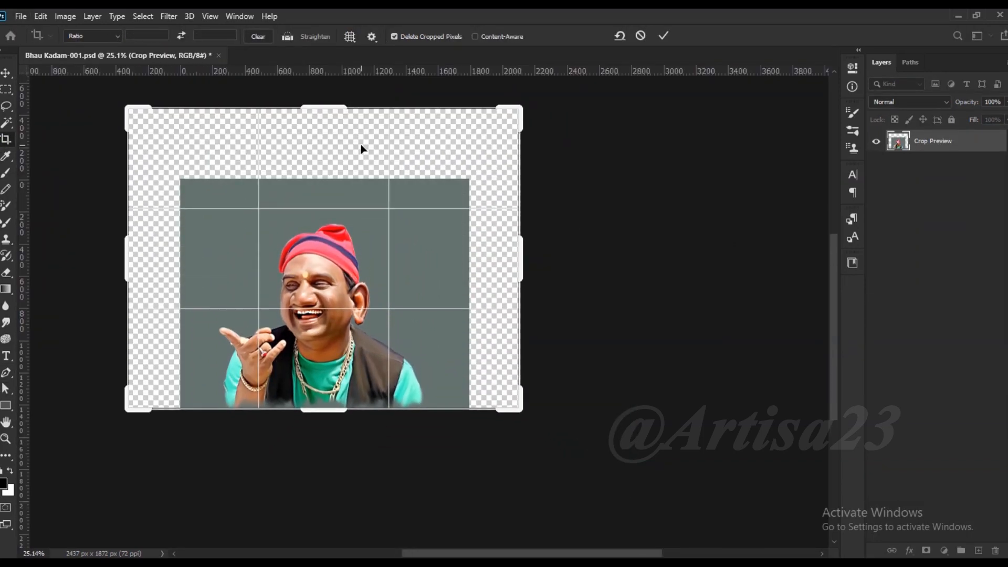
key(Return)
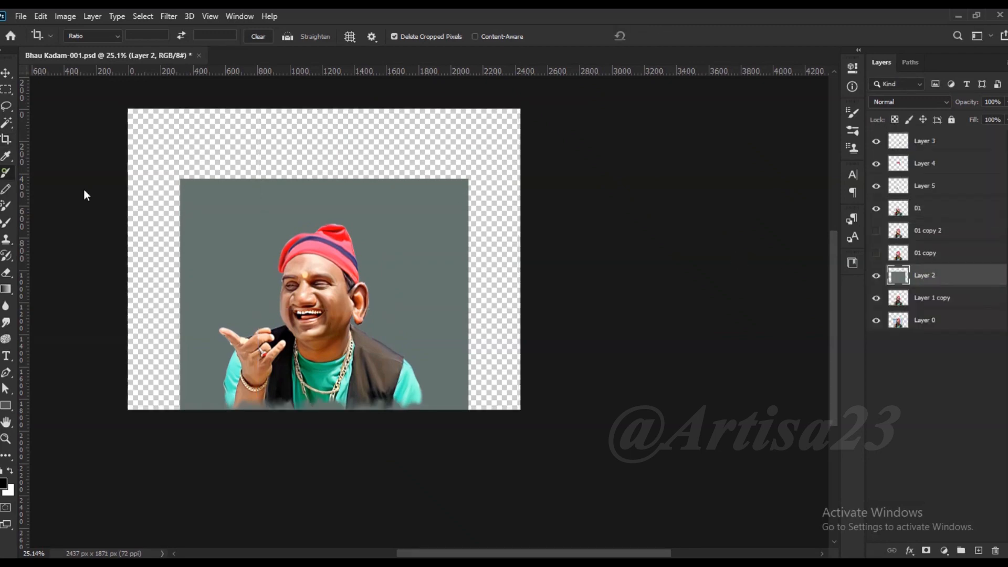
- Fill Layer 2 with grey sampled from the backdrop and place it directly below layer 01
click(6, 174)
alt+click(273, 216)
key(alt+BackSpace)
drag(927, 218, 933, 222)
- Trace a pen path on layer 01 along the jawline, from below the ear around the chin to the opposite cheek
click(934, 209)
scroll(353, 318, up, 5)
click(7, 372)
scroll(336, 329, up, 8)
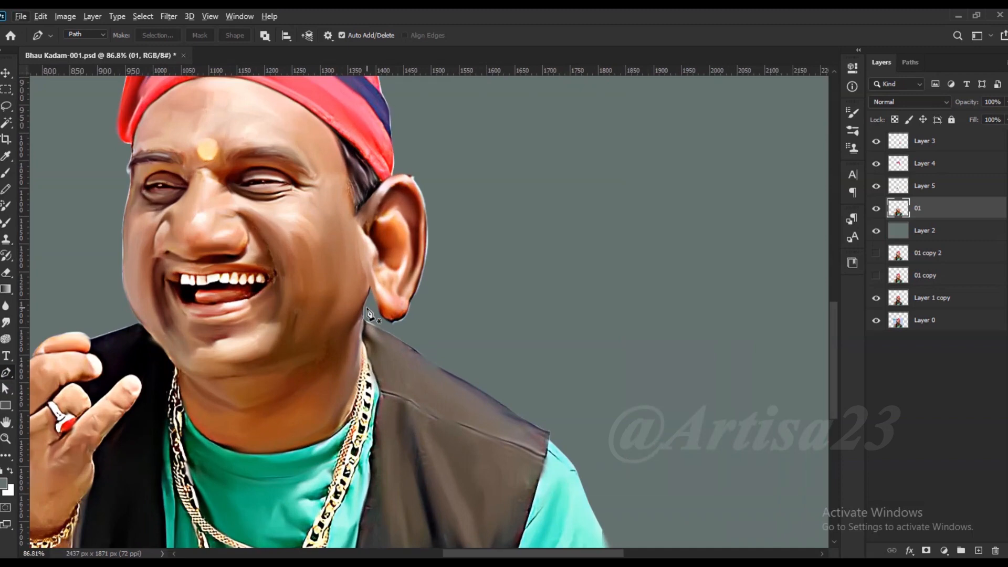
scroll(334, 390, down, 6)
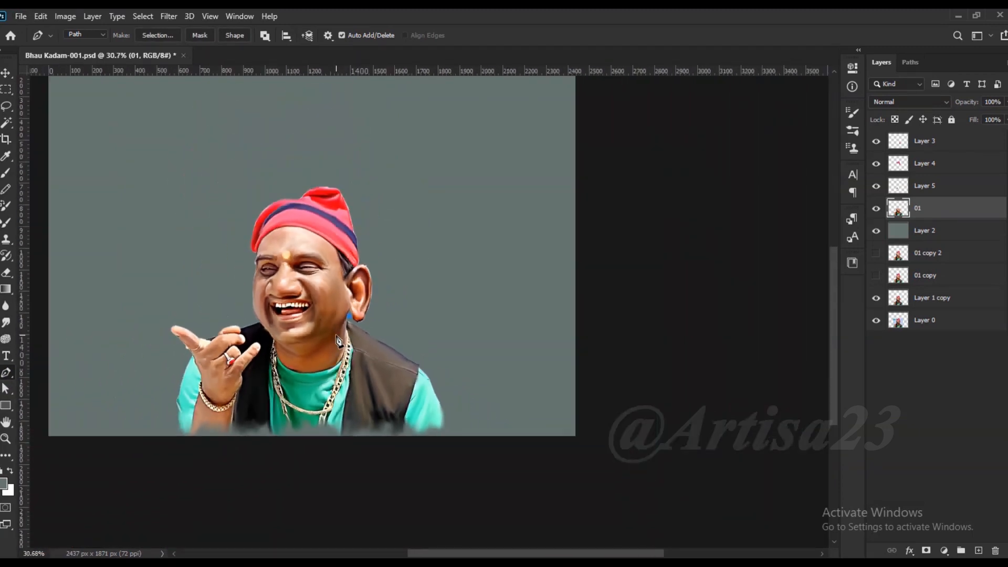
scroll(341, 340, up, 2)
scroll(340, 339, down, 1)
scroll(336, 336, up, 3)
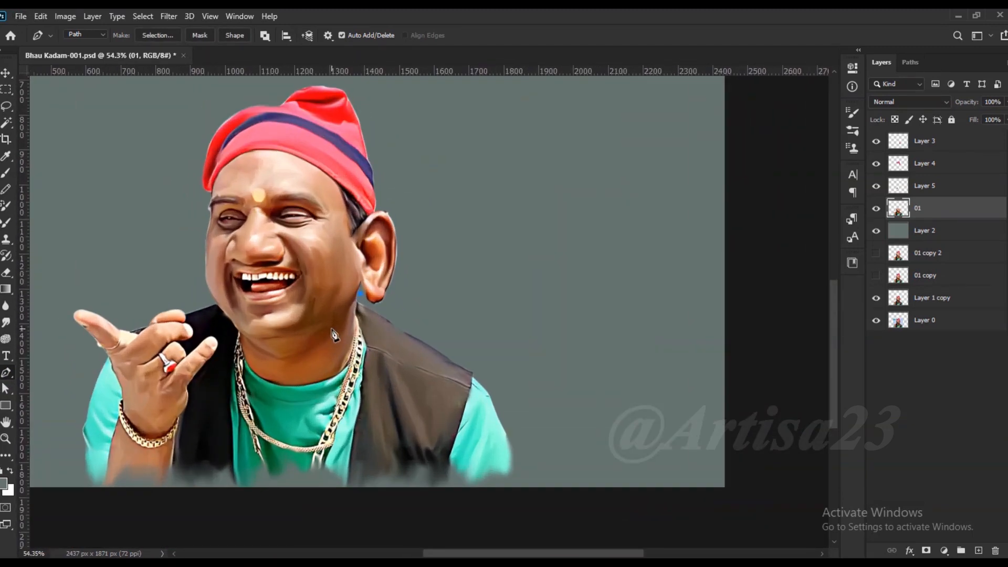
scroll(243, 332, up, 2)
click(232, 321)
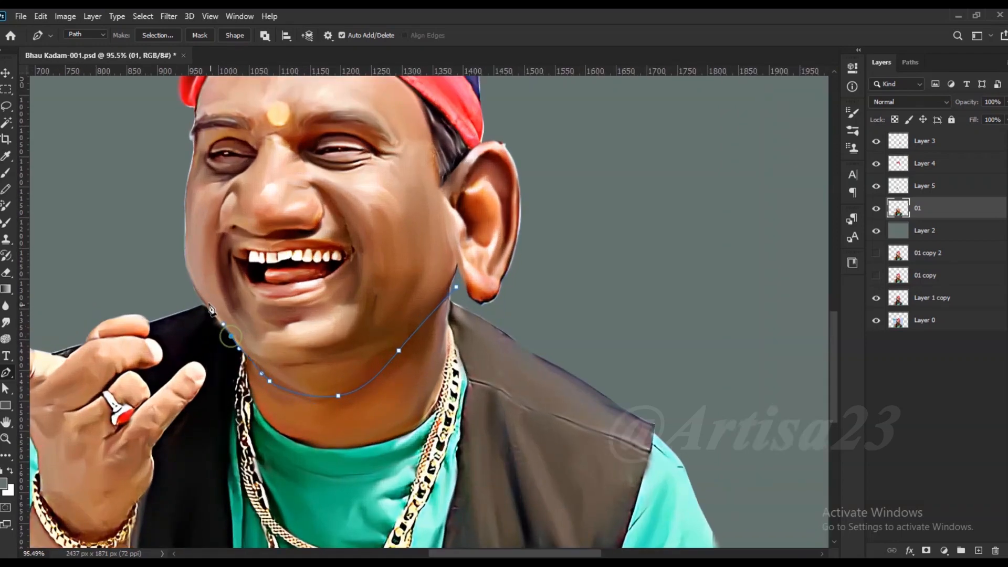
click(205, 292)
scroll(200, 286, down, 4)
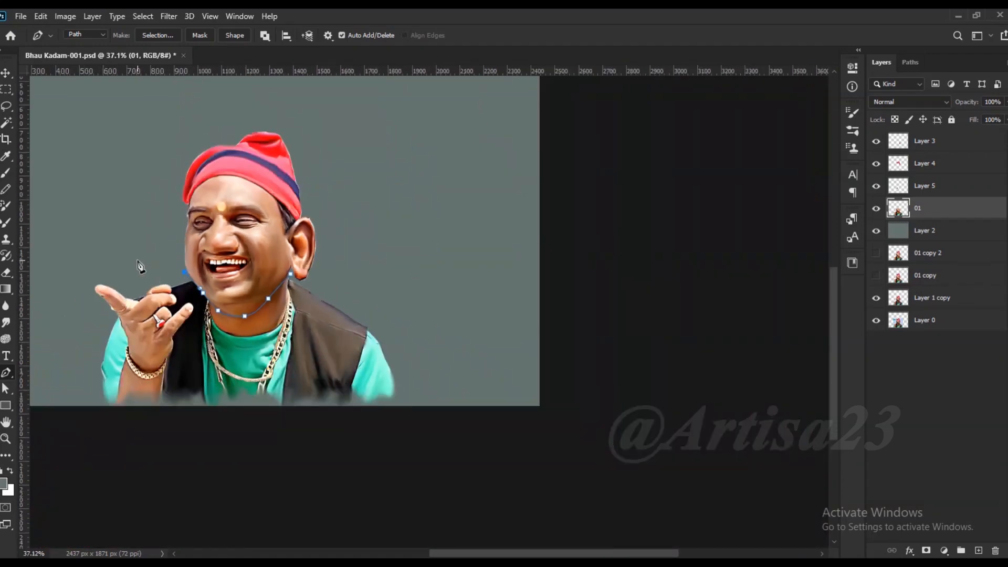
- Continue the path around the raised hand, torso and shoulder, close it below the ear and turn it into a selection
key(ctrl+z)
drag(84, 425, 109, 438)
drag(360, 455, 440, 418)
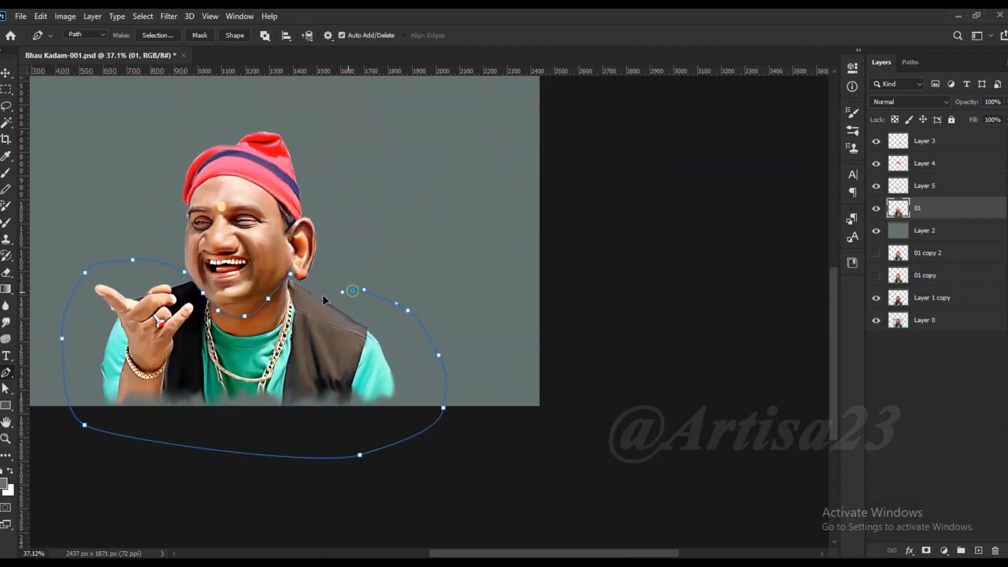
scroll(323, 295, up, 4)
scroll(362, 325, down, 3)
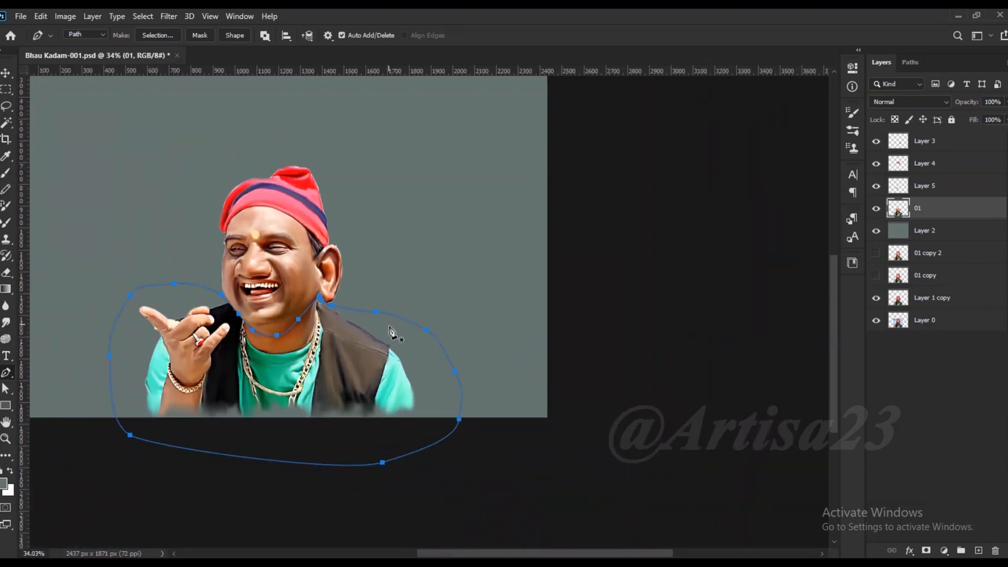
right_click(344, 346)
click(389, 116)
click(567, 152)
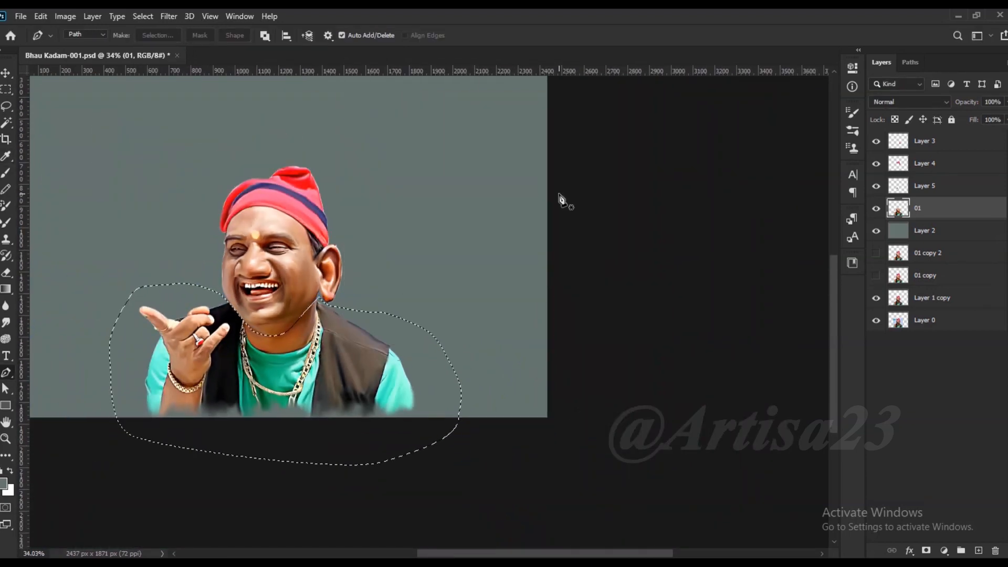
key(ctrl+x)
key(ctrl+v)
key(ctrl+z)
key(ctrl+shift+z)
key(ctrl+z)
key(ctrl+z)
- Put the selected body on separate layers directly above layer 01
key(ctrl+shift+j)
key(ctrl+v)
click(930, 235)
click(877, 208)
click(877, 230)
key(ctrl+z)
key(ctrl+z)
key(c)
key(v)
key(ctrl+shift+z)
key(ctrl+shift+z)
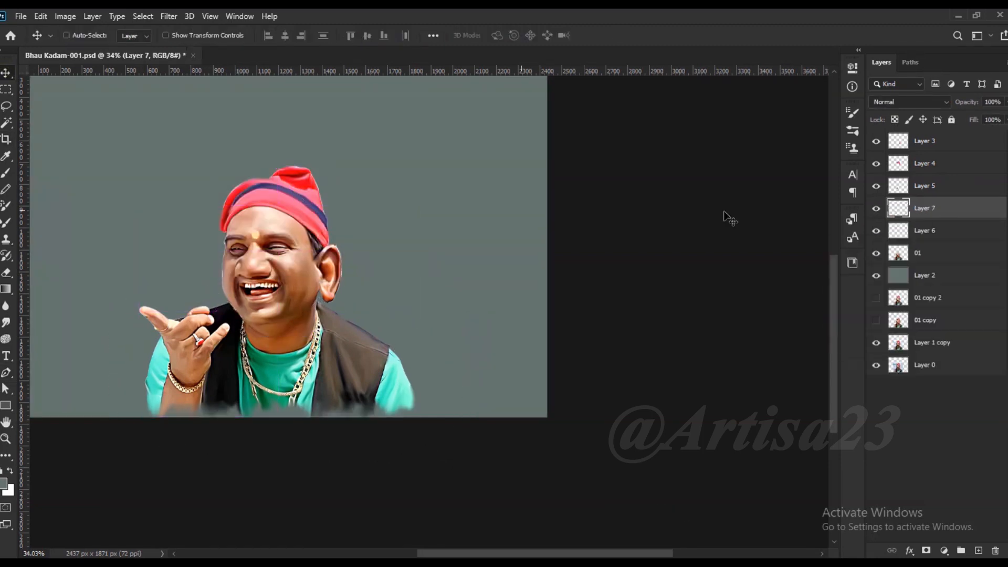
- Compare the body layers with layer 01 by hiding them, and delete the redundant Layer 7
click(876, 208)
click(877, 230)
click(926, 255)
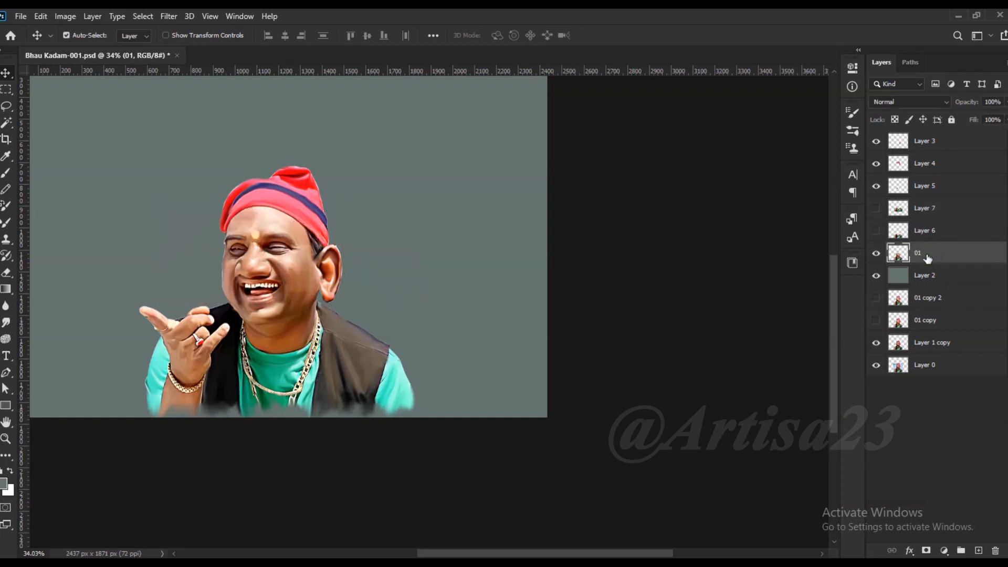
click(916, 234)
click(878, 233)
click(945, 212)
key(Delete)
- Reload the body path as a selection, erase that area from layer 01 and deselect
click(934, 229)
click(903, 214)
click(910, 62)
ctrl+click(882, 100)
click(882, 62)
click(933, 234)
key(Delete)
key(ctrl+d)
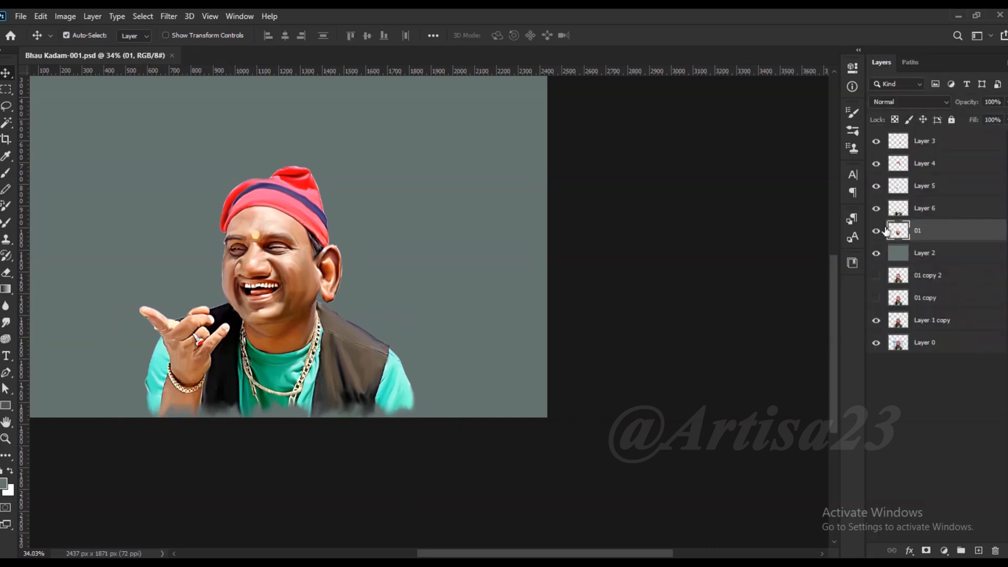
- Move the head layer 01 above the body on Layer 6
click(876, 208)
click(876, 209)
drag(920, 238, 919, 211)
click(876, 209)
click(876, 208)
- Enlarge layers 01, 5, 4 and 3 together to about 198% wide and 169% high, positioning the head above the body
shift+click(925, 144)
key(ctrl+t)
drag(343, 165, 413, 121)
scroll(345, 231, down, 4)
scroll(322, 155, up, 3)
drag(350, 198, 427, 109)
scroll(405, 255, down, 2)
mouse_move(403, 231)
mouse_down()
mouse_move(347, 224)
mouse_move(411, 232)
mouse_up()
drag(361, 209, 406, 225)
scroll(357, 230, down, 1)
mouse_move(355, 227)
mouse_down()
mouse_move(351, 240)
mouse_move(355, 228)
mouse_up()
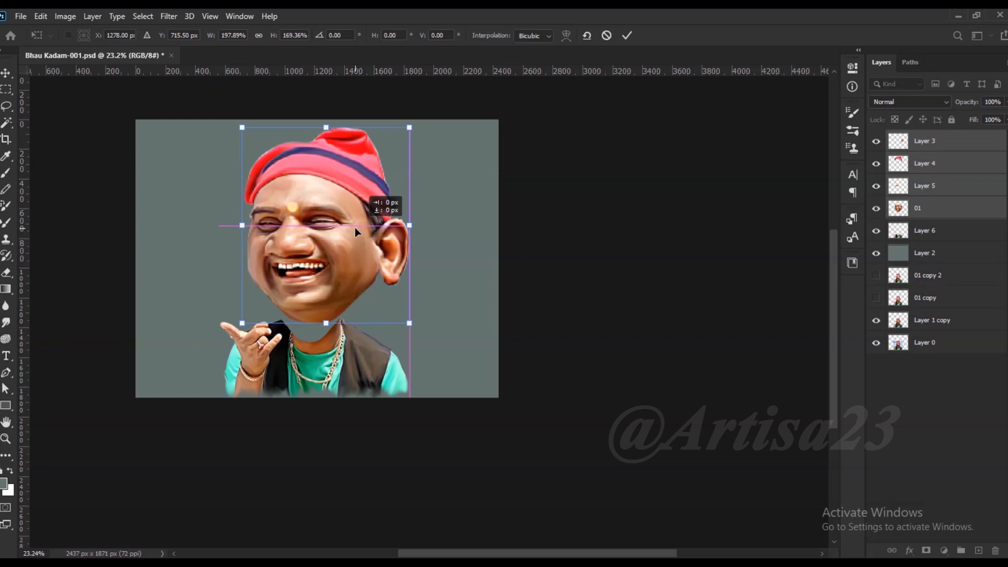
key(Return)
- Scale the body on Layer 6 to 86.68% and position it beneath the enlarged head
click(936, 231)
key(ctrl+t)
drag(413, 317, 393, 357)
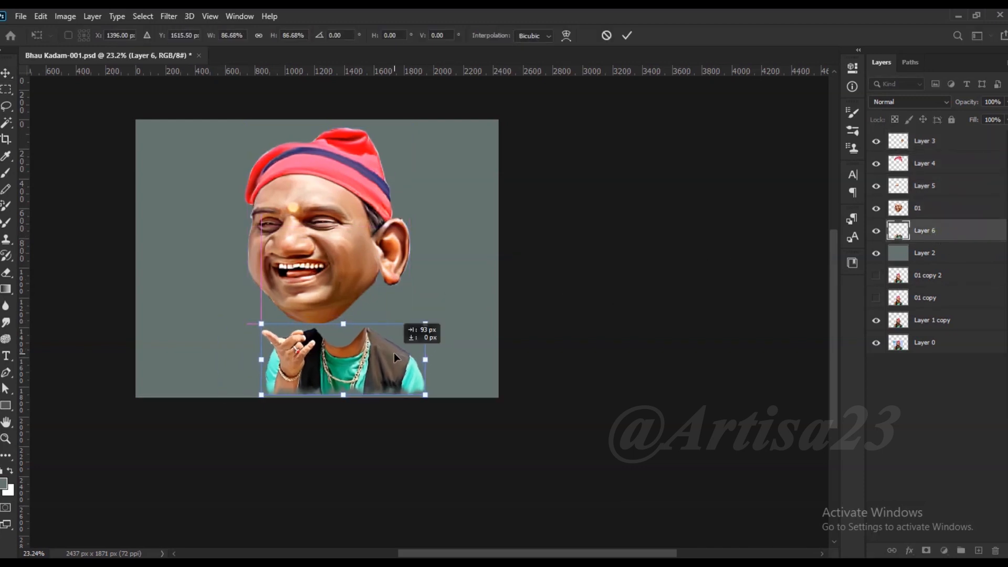
key(Return)
- Smudge the neck on Layer 6 upwards at 52% strength with a size 90 brush until it meets the jaw
scroll(376, 344, up, 5)
click(5, 321)
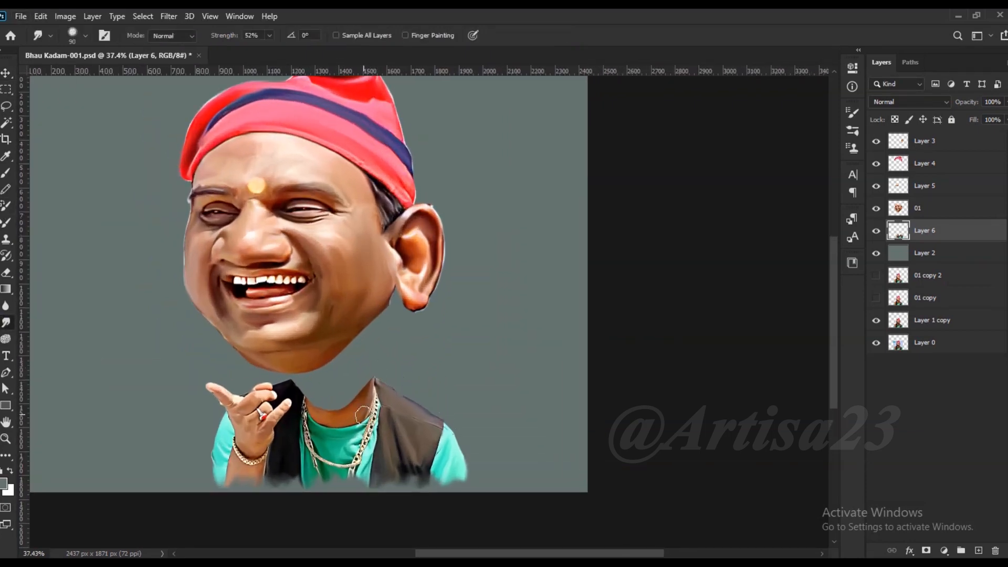
scroll(404, 399, up, 2)
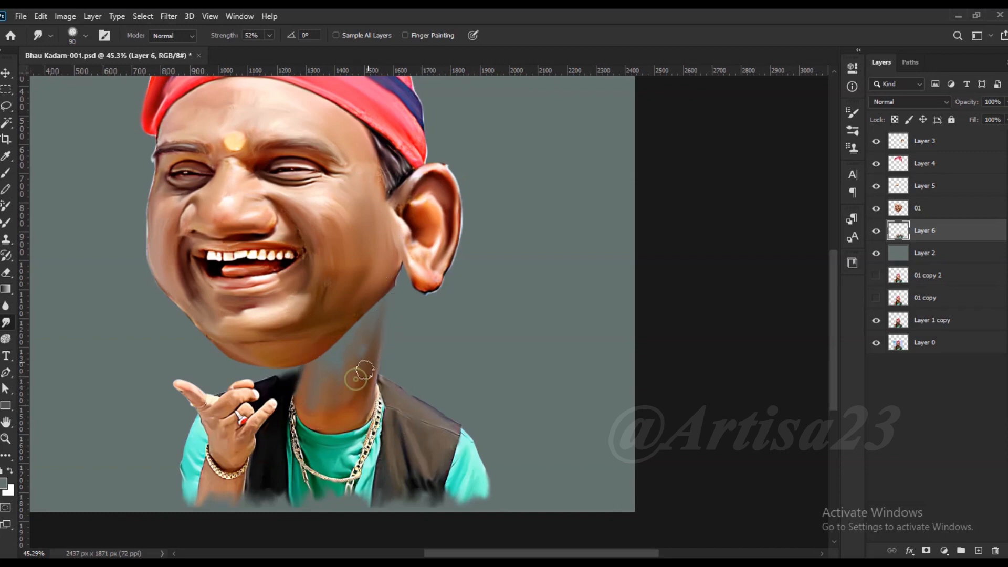
scroll(362, 397, up, 2)
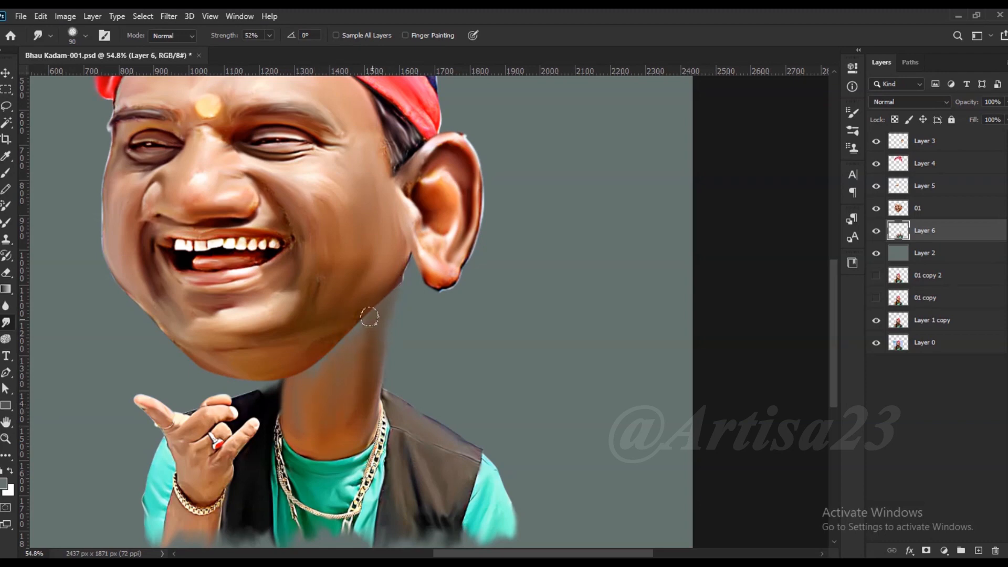
scroll(369, 317, up, 1)
- Smudge the jaw edge on layer 01 into the neck and smooth the skin beside the mouth corner
key(alt+bracketright)
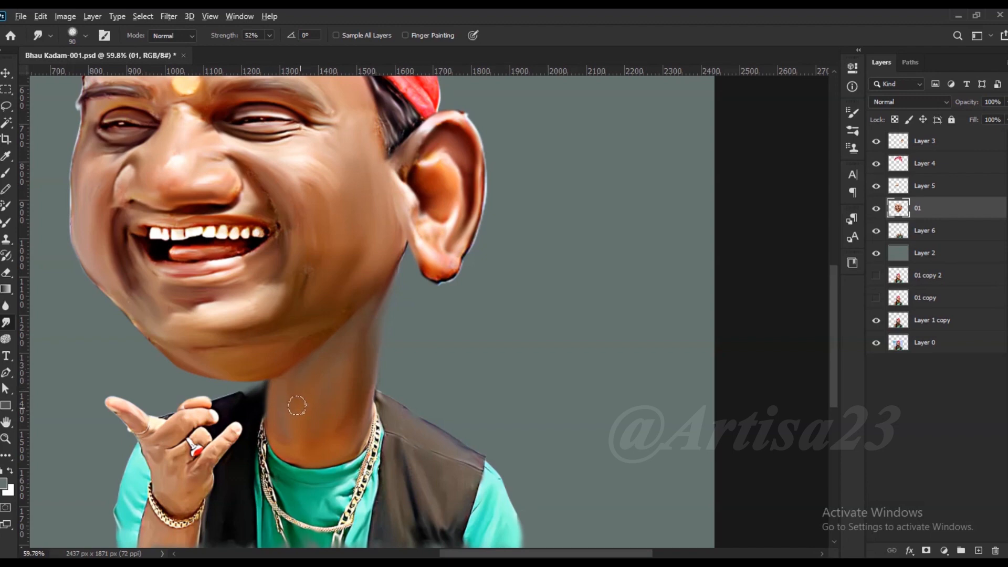
scroll(297, 405, down, 1)
scroll(290, 403, down, 2)
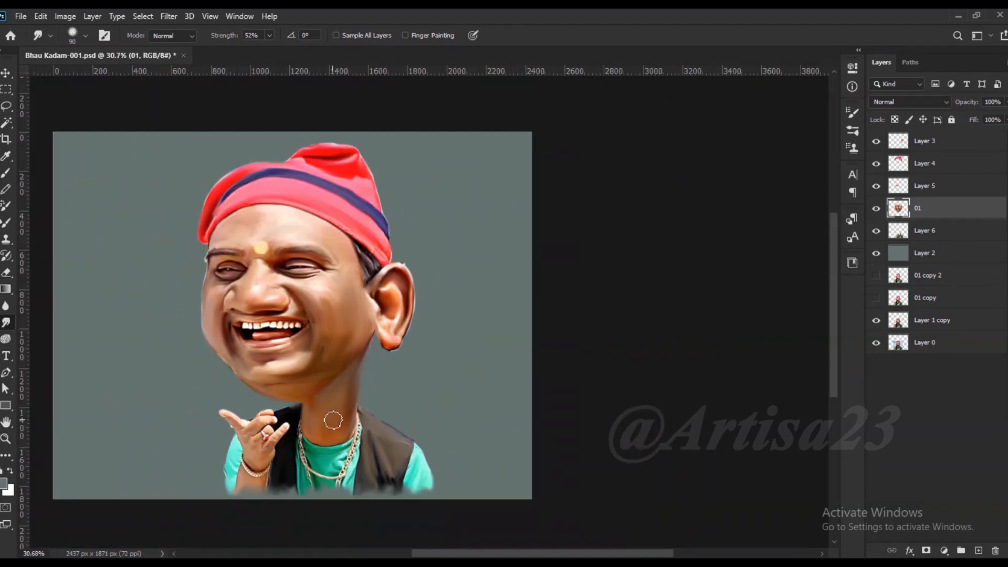
scroll(242, 423, up, 4)
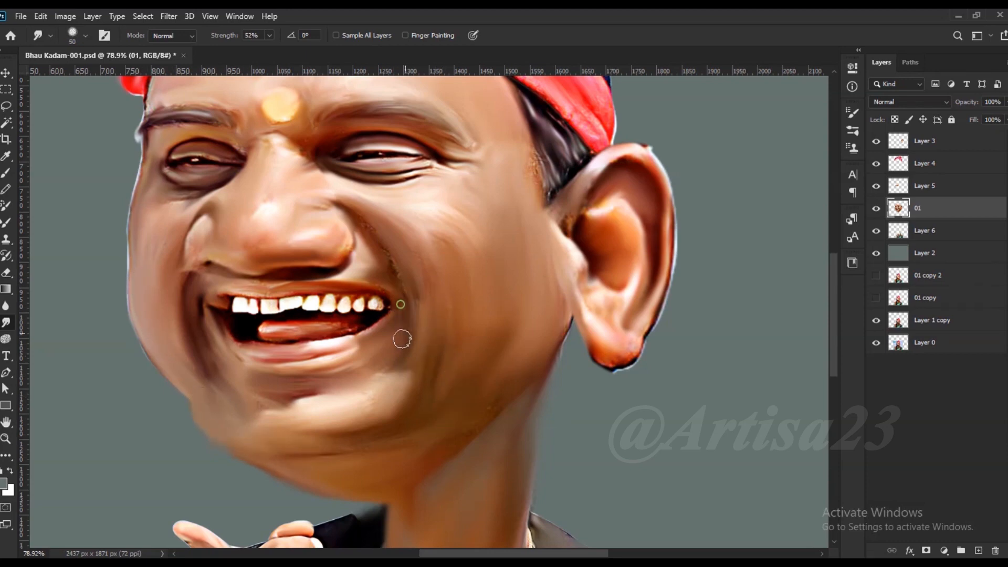
- Smooth the outer cheek and jaw outline on layer 01 by smudging with a size 80 brush
scroll(295, 389, down, 4)
key(])
key(])
key(])
scroll(205, 276, up, 4)
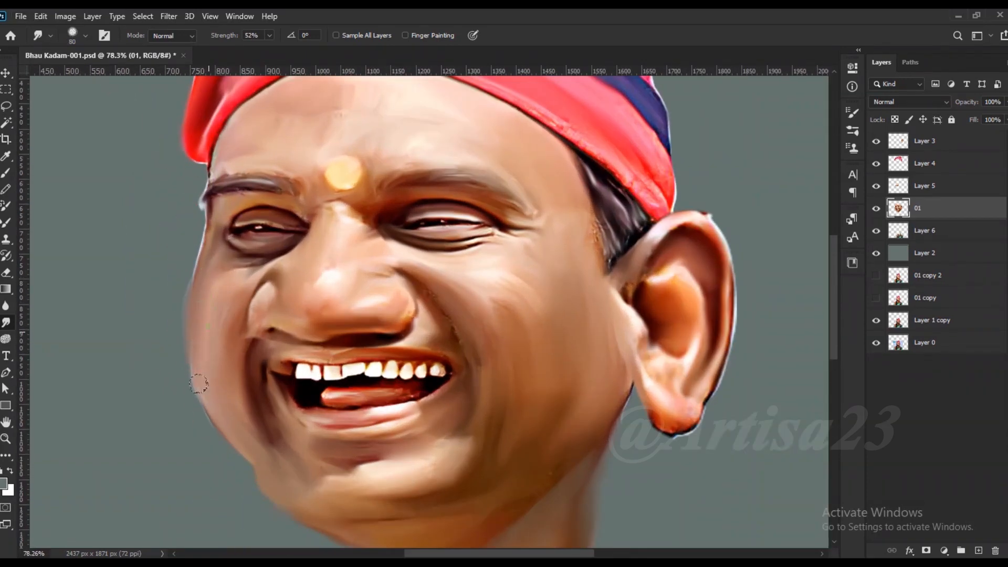
scroll(443, 326, down, 2)
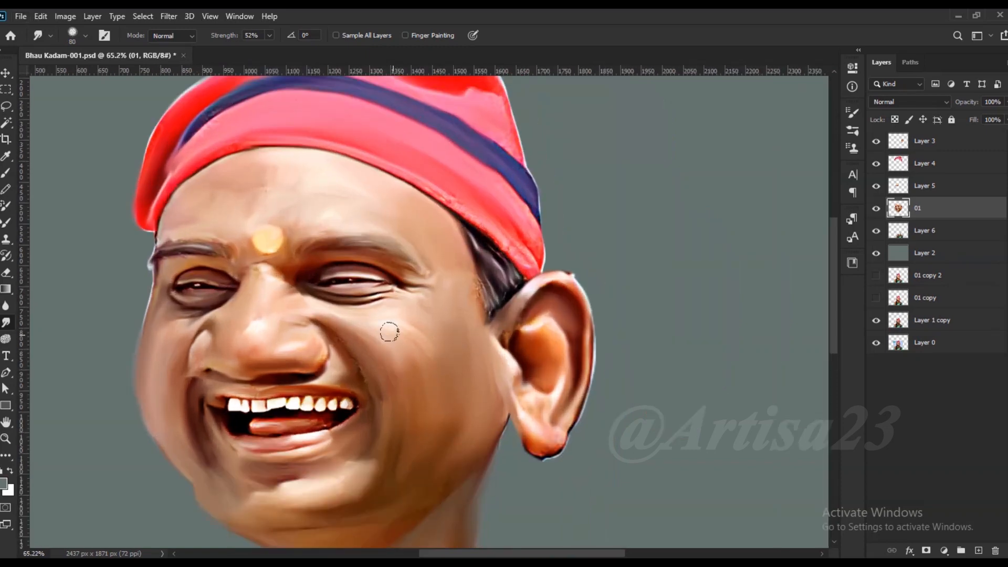
scroll(440, 309, down, 2)
scroll(440, 310, down, 2)
- Extend the canvas above the cap to 2437 x 2037 px and fill Layer 2 with the backdrop grey
click(938, 160)
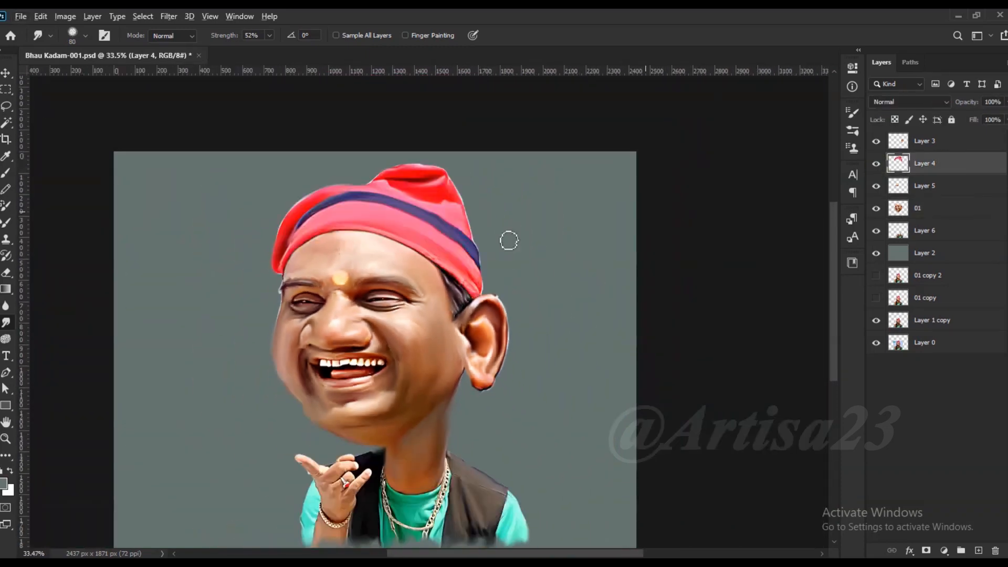
scroll(508, 239, down, 2)
scroll(433, 254, down, 2)
key(c)
drag(394, 180, 392, 162)
click(664, 35)
click(5, 73)
click(907, 266)
key(alt+BackSpace)
click(924, 166)
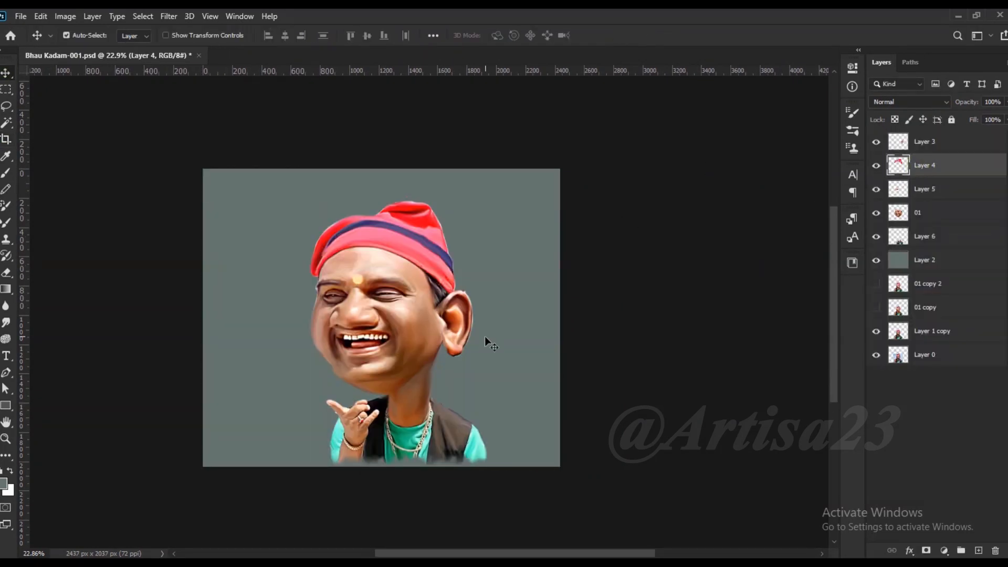
- Enlarge the ear on Layer 3 slightly with a free transform
scroll(483, 328, up, 2)
scroll(452, 398, up, 1)
click(924, 142)
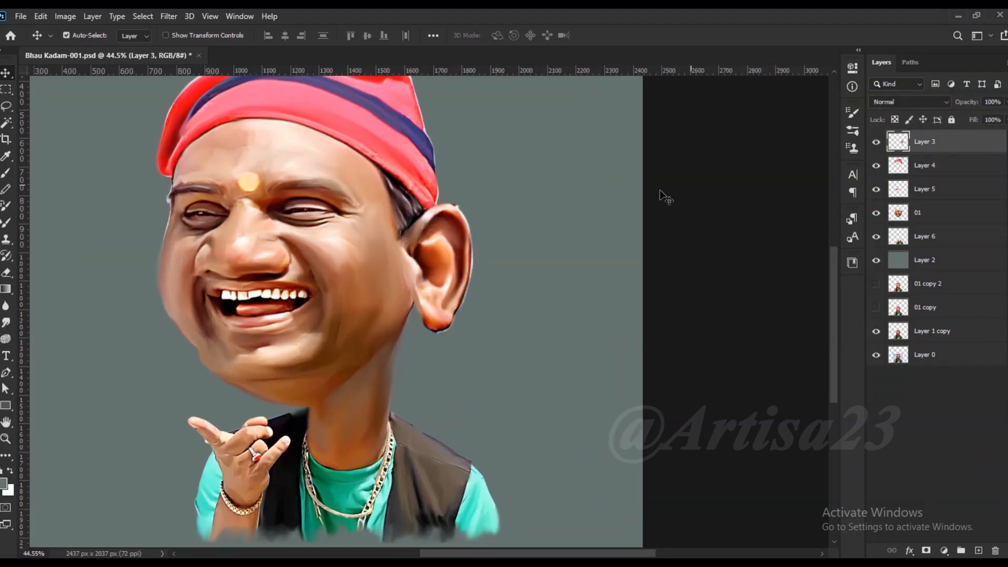
key(ctrl+t)
mouse_move(473, 199)
mouse_down()
mouse_move(489, 188)
mouse_move(481, 195)
mouse_up()
- Warp the ear, pulling its lobe down and inwards and pushing its upper and outer edges outwards
click(41, 16)
mouse_move(95, 309)
click(210, 393)
drag(431, 332, 423, 337)
drag(456, 207, 465, 208)
drag(480, 244, 488, 246)
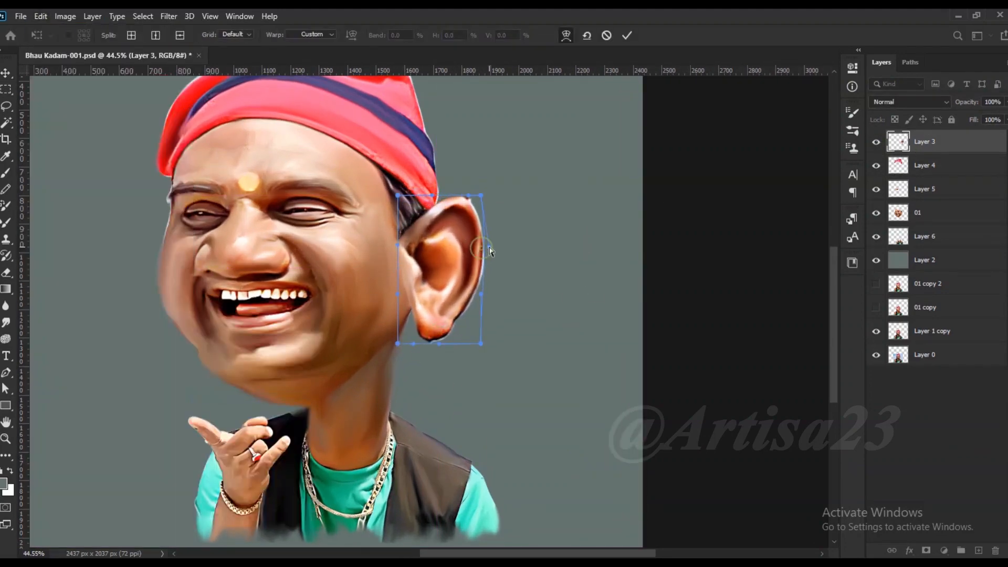
key(Return)
- Widen the canvas equally on both sides to about 3041 x 2037 px and fill Layer 2 with the backdrop grey
scroll(254, 224, down, 3)
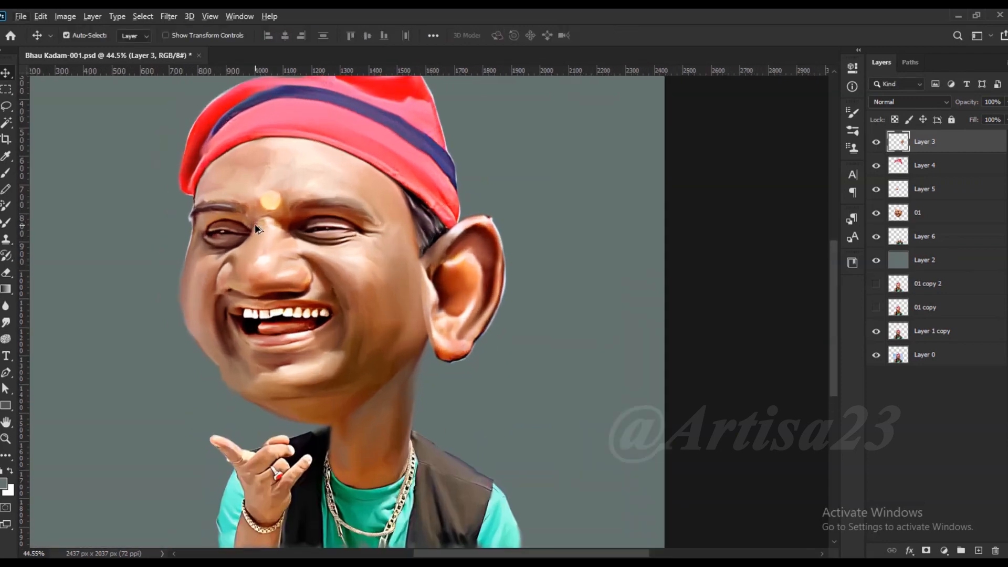
scroll(329, 361, down, 2)
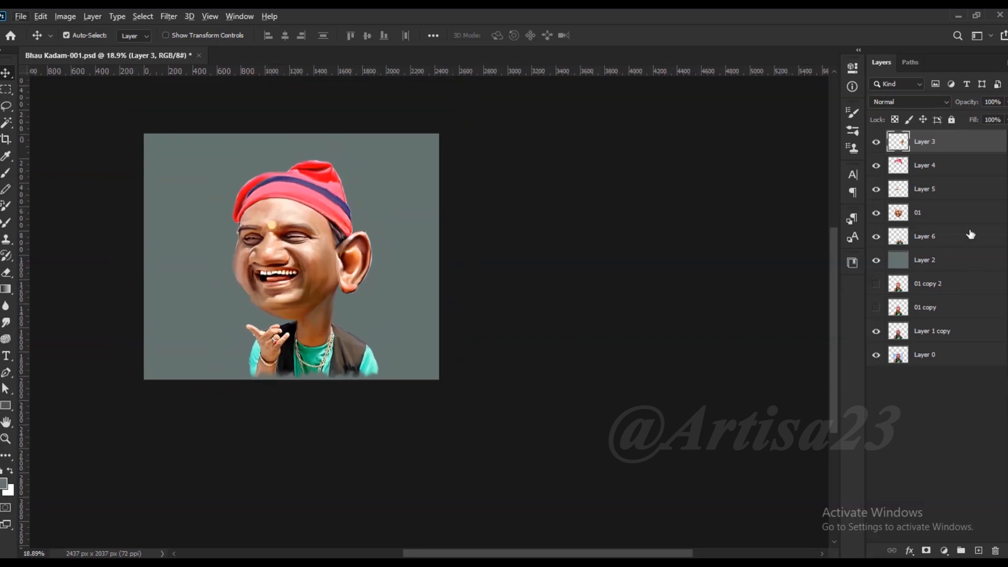
click(13, 140)
drag(446, 251, 479, 251)
key(alt+space)
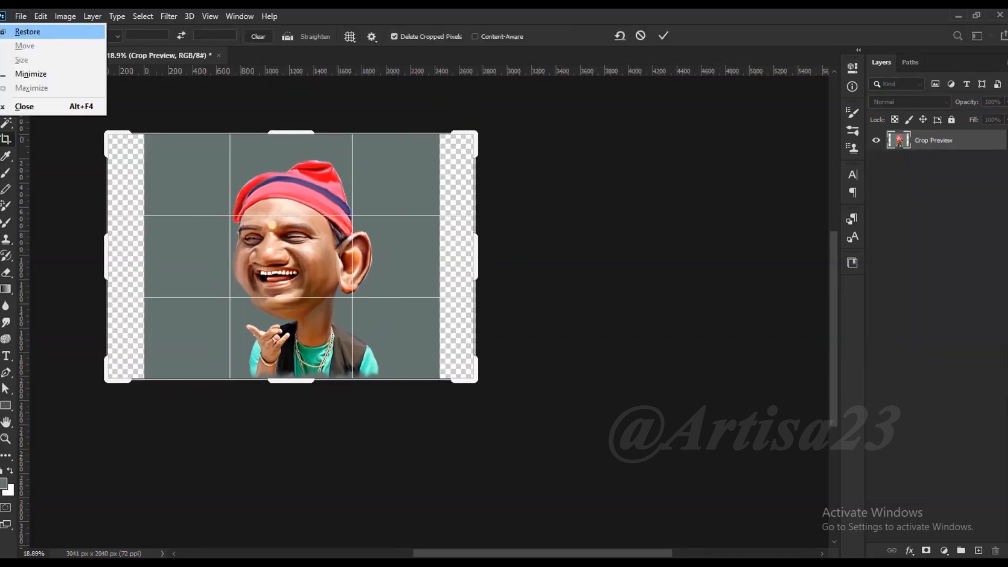
key(Escape)
key(Return)
click(932, 247)
key(alt+BackSpace)
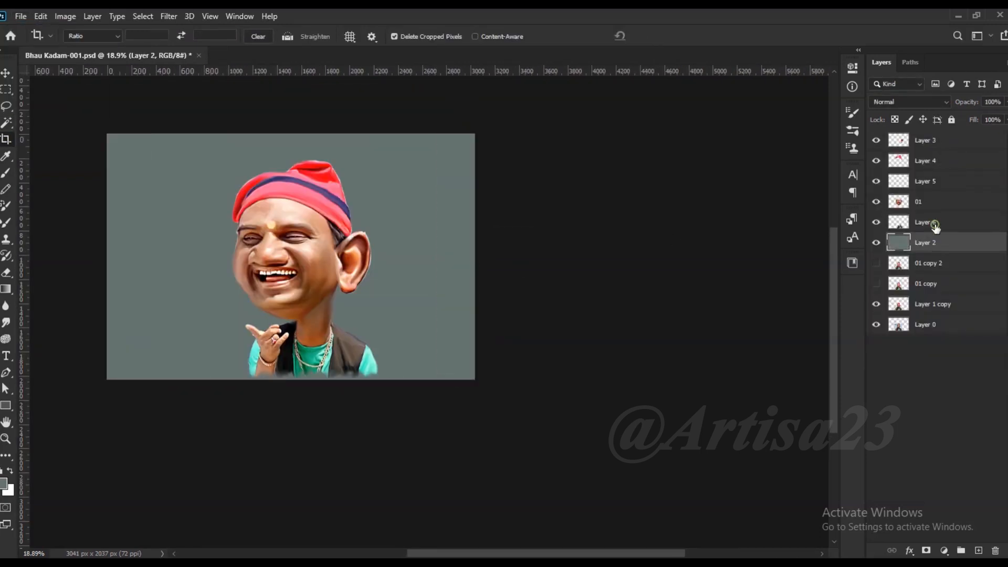
- Group the layers from Layer 6 up to Layer 3 and duplicate the group, hiding the copy as a backup
click(935, 226)
shift+click(929, 142)
key(g)
key(ctrl+g)
drag(926, 142, 925, 149)
click(876, 153)
- Merge the visible group into a single layer named 01 and place the background, renamed BG, directly beneath it
right_click(933, 138)
click(848, 458)
drag(930, 177, 930, 163)
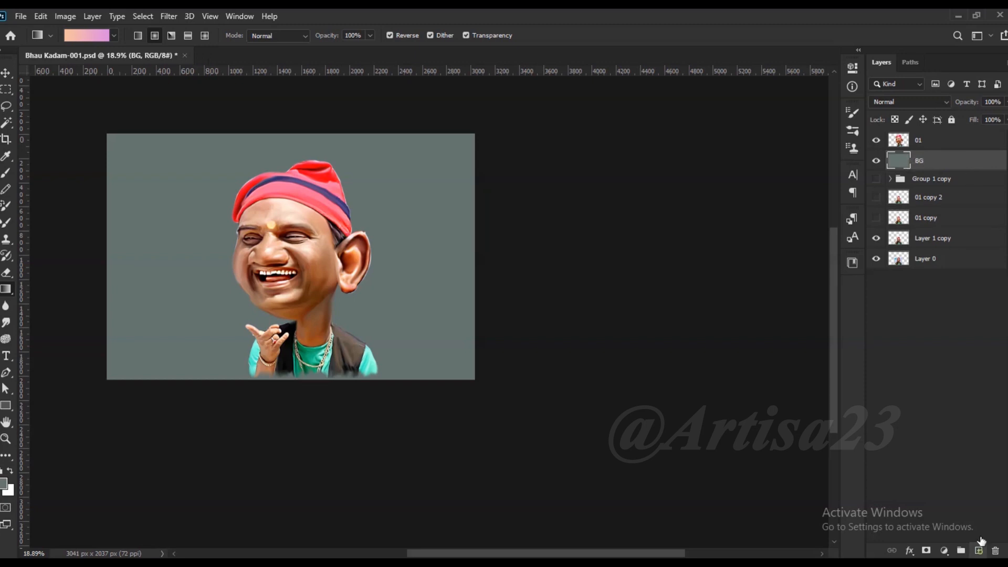
- Create a new layer directly above BG and name it BG CColor
click(978, 550)
double_click(925, 160)
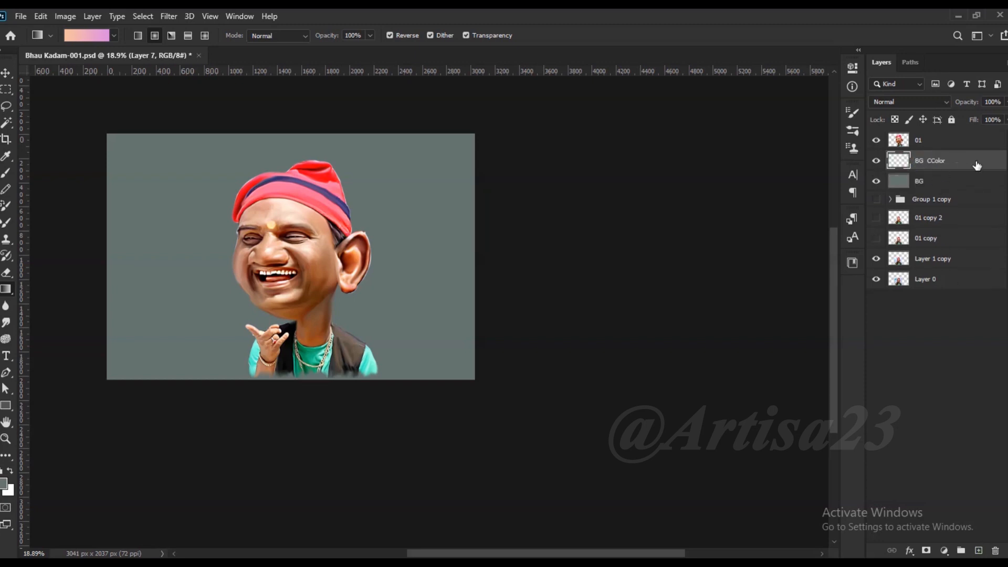
drag(189, 144, 218, 156)
- Choose a rough textured 569 px brush tip for the Brush tool
click(6, 173)
click(102, 35)
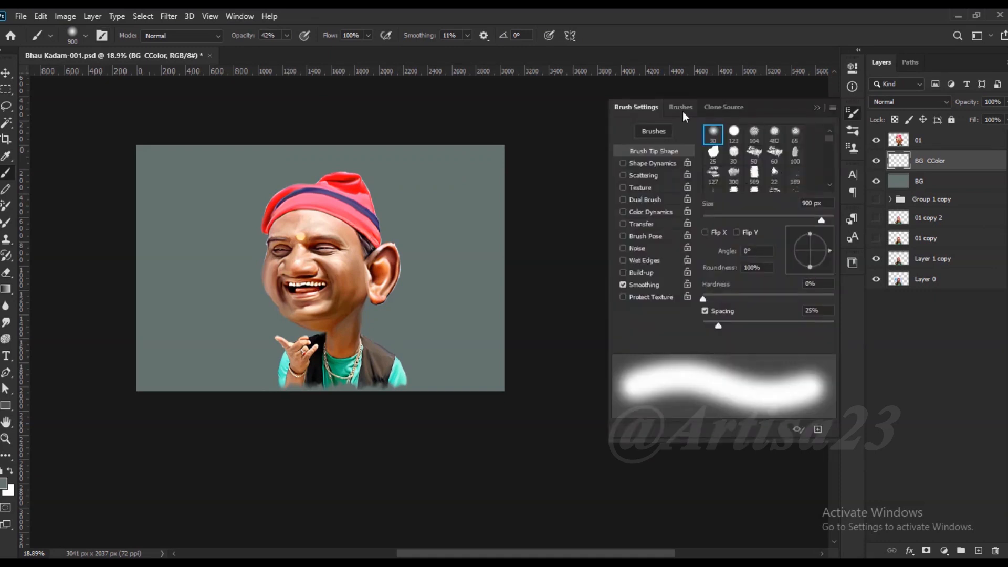
click(683, 111)
scroll(763, 357, down, 2)
click(764, 360)
click(851, 112)
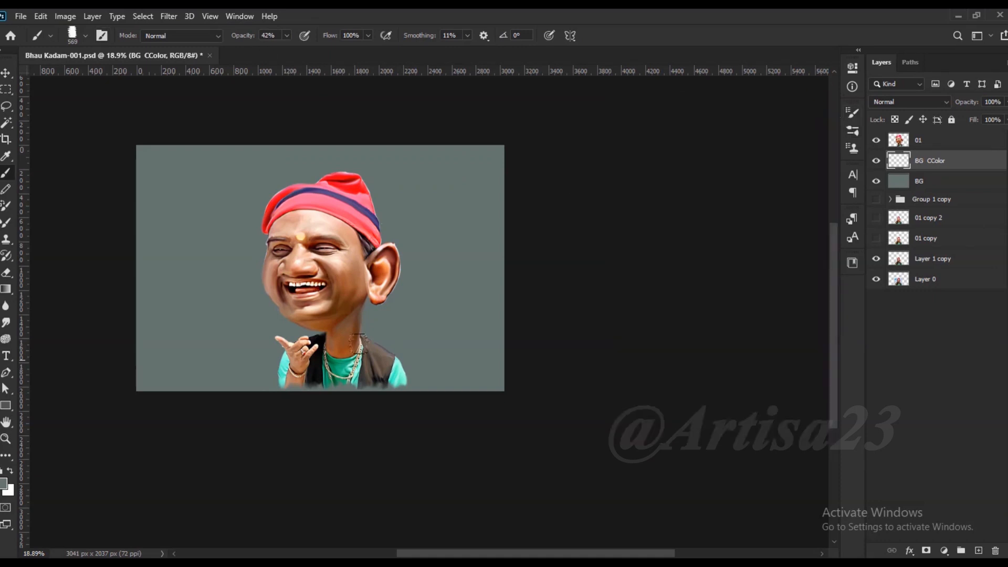
- Set the foreground colour to light teal and paint a textured patch behind the forehead and front of the cap
click(4, 483)
click(717, 281)
click(963, 248)
mouse_move(252, 252)
mouse_down()
mouse_move(241, 210)
mouse_move(319, 171)
mouse_move(309, 211)
mouse_up()
key(c)
drag(320, 199, 347, 251)
click(6, 74)
scroll(331, 225, down, 2)
key(ctrl+z)
key(ctrl+shift+z)
scroll(420, 293, up, 1)
click(934, 150)
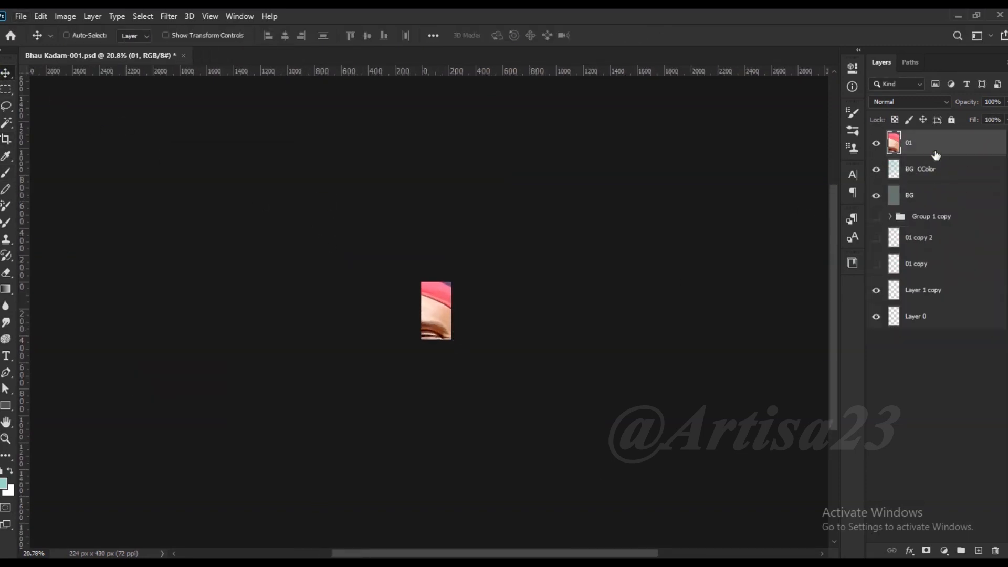
key(ctrl+z)
scroll(227, 190, down, 7)
scroll(438, 309, up, 10)
click(8, 174)
scroll(368, 336, up, 1)
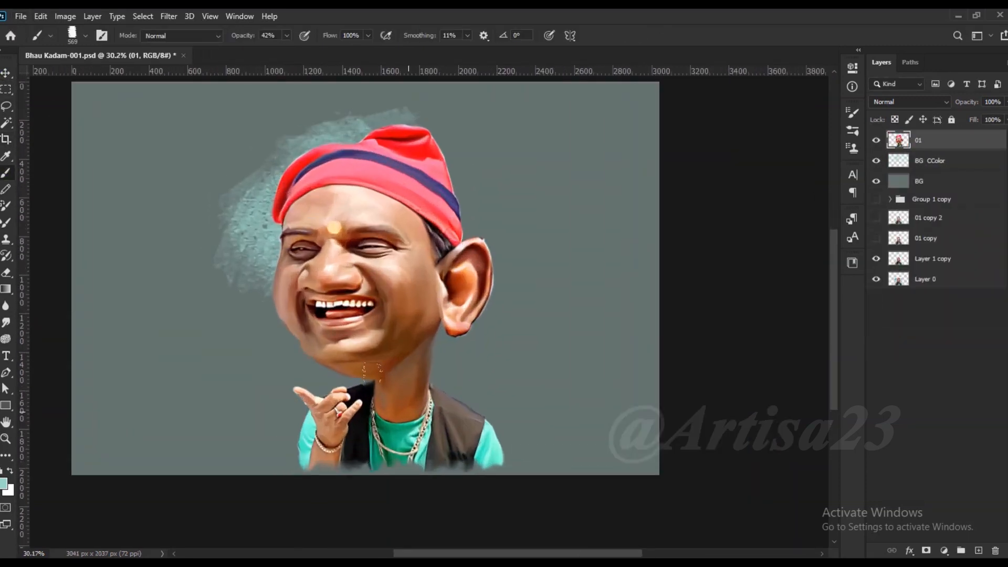
drag(475, 249, 488, 262)
click(469, 270)
click(495, 228)
key(ctrl+z)
key(ctrl+z)
key(ctrl+shift+z)
key(ctrl+shift+z)
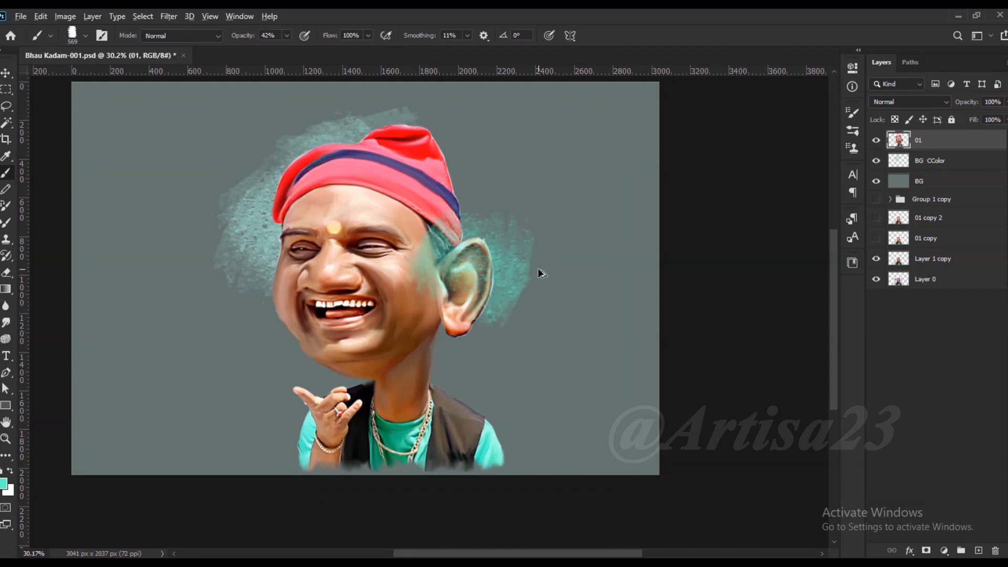
key(ctrl+z)
key(ctrl+z)
key(ctrl+z)
- On BG CColor, paint green-teal strokes above the ear and brighter cyan strokes around the cap and in front of the face
click(922, 162)
mouse_move(486, 218)
mouse_down()
mouse_move(490, 239)
mouse_move(528, 270)
mouse_up()
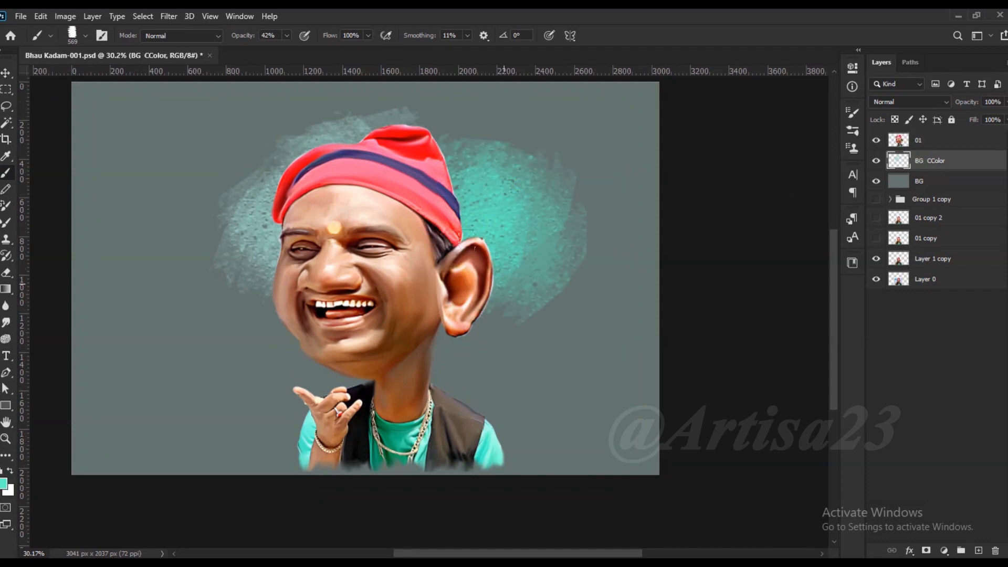
click(4, 483)
click(972, 250)
drag(445, 182, 465, 147)
mouse_move(215, 210)
mouse_down()
mouse_move(239, 162)
mouse_move(304, 141)
mouse_up()
scroll(299, 179, down, 2)
drag(236, 241, 297, 318)
drag(343, 294, 327, 339)
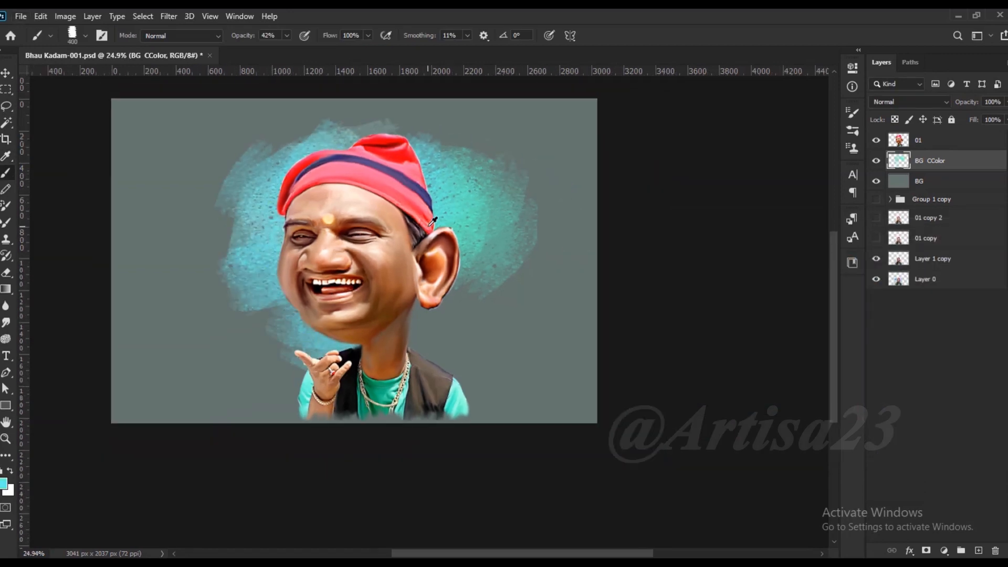
- Paint dark grey and brownish patches behind and below the ear, using colours sampled from the image
alt+click(420, 403)
mouse_move(468, 300)
mouse_down()
mouse_move(422, 332)
mouse_move(470, 336)
mouse_up()
mouse_move(488, 238)
mouse_down()
mouse_move(465, 278)
mouse_move(407, 308)
mouse_move(446, 352)
mouse_up()
alt+click(499, 225)
alt+click(492, 311)
drag(519, 292, 557, 325)
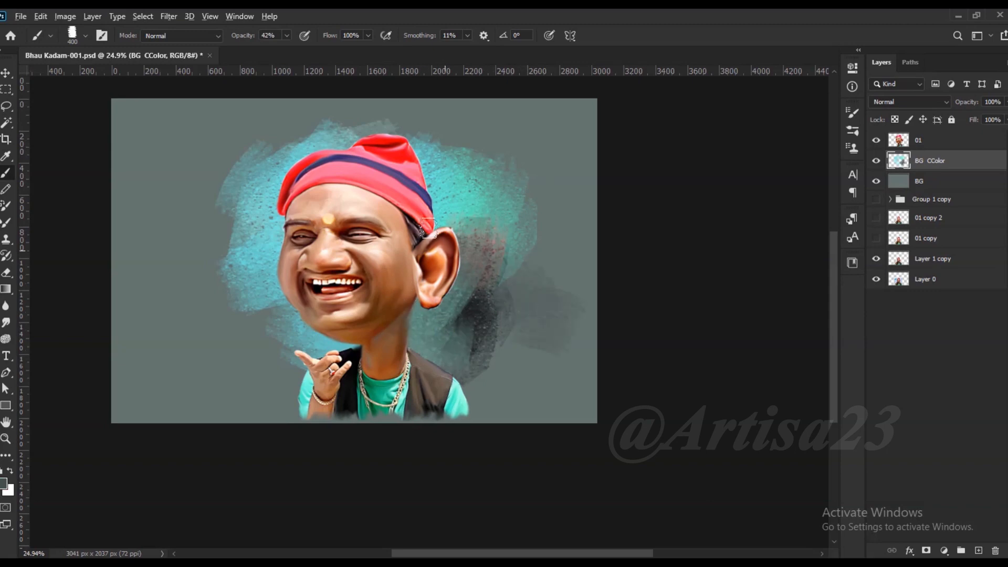
- Paint dark red patches behind the ear and shoulder and behind the raised hand
drag(473, 265, 530, 252)
drag(475, 298, 504, 388)
drag(261, 362, 286, 380)
- Spread sampled teal tones outward with the 700 px brush, in front of the face and across the area above the cap
alt+click(273, 305)
mouse_move(266, 336)
mouse_down()
mouse_move(249, 391)
mouse_move(236, 270)
mouse_up()
drag(222, 156, 218, 202)
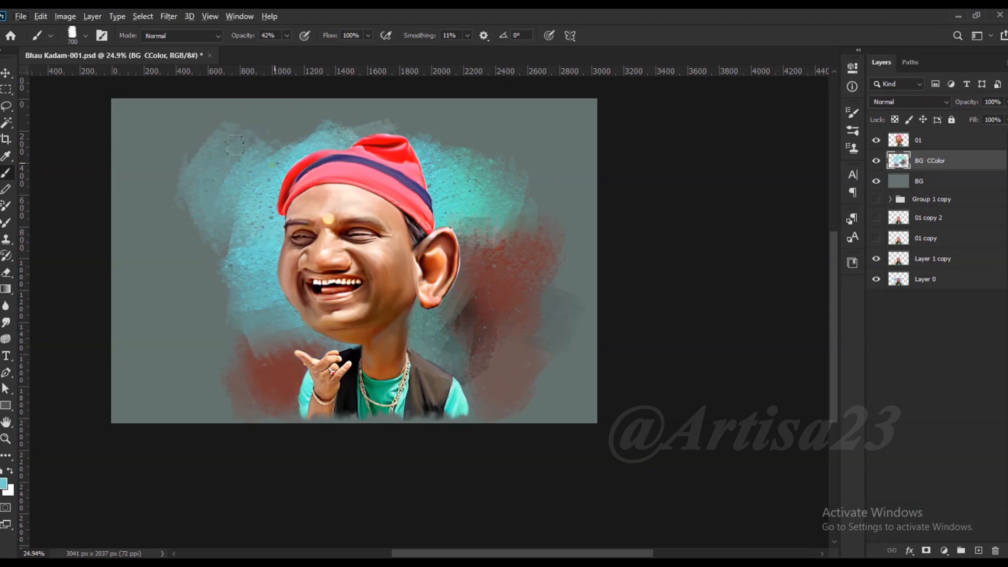
drag(259, 142, 336, 121)
alt+click(428, 149)
drag(428, 126, 512, 144)
drag(173, 226, 208, 252)
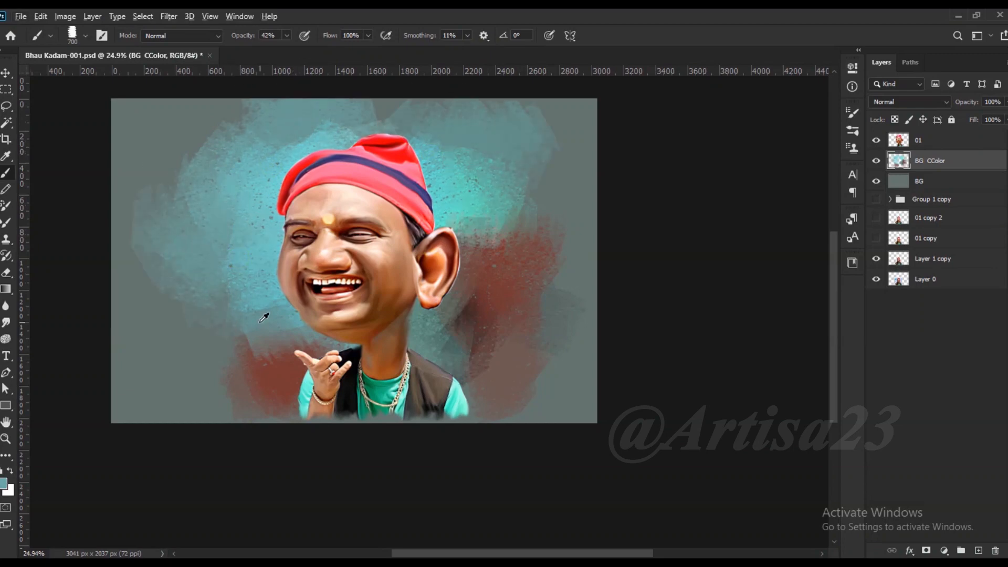
alt+scroll(514, 231, down, 2)
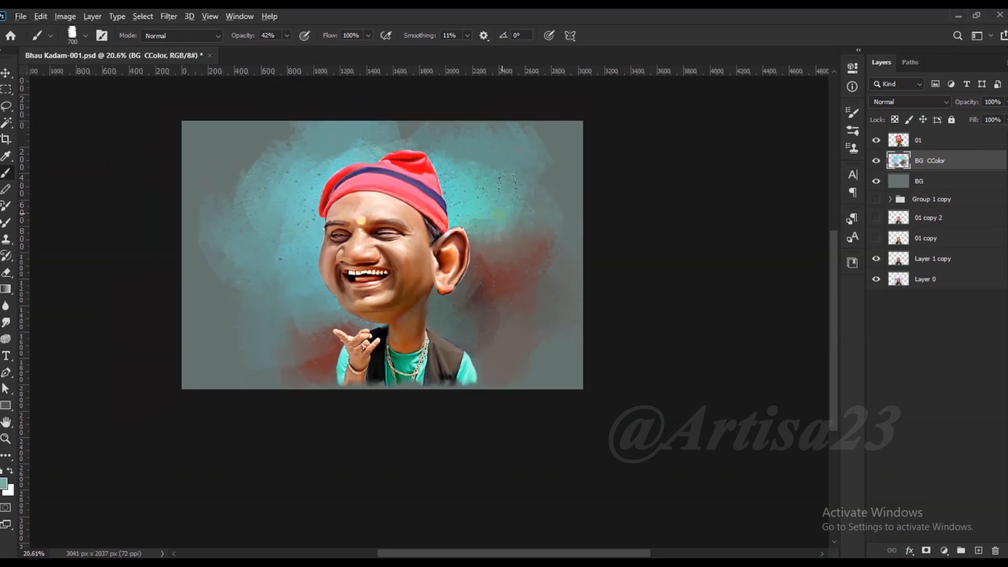
drag(468, 141, 415, 128)
drag(336, 142, 295, 140)
alt+scroll(297, 157, up, 2)
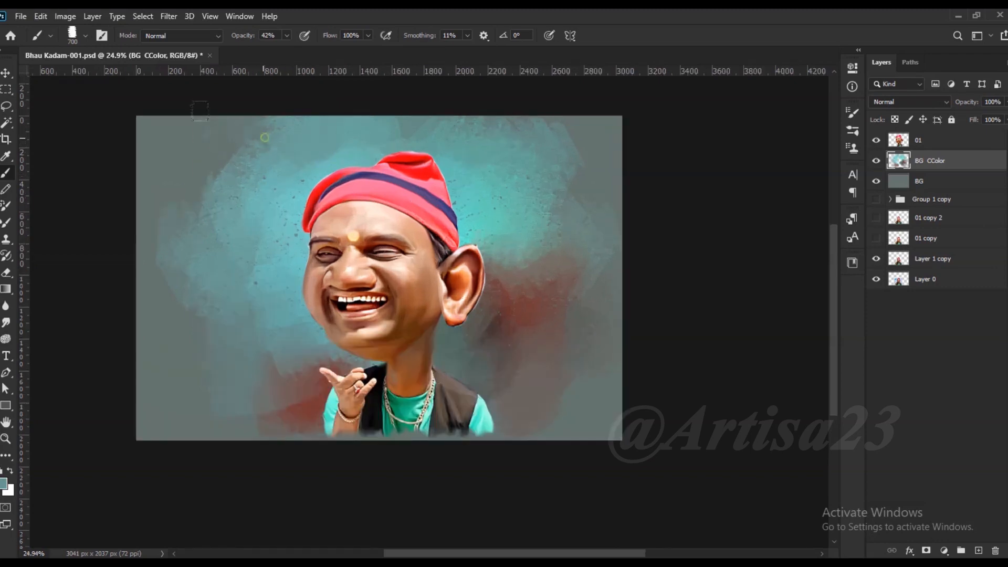
- Widen the canvas equally on both sides to 3419 x 2037 px and fill the BG layer with the backdrop grey
alt+scroll(263, 157, down, 2)
alt+click(503, 274)
drag(571, 258, 584, 258)
key(Return)
click(12, 171)
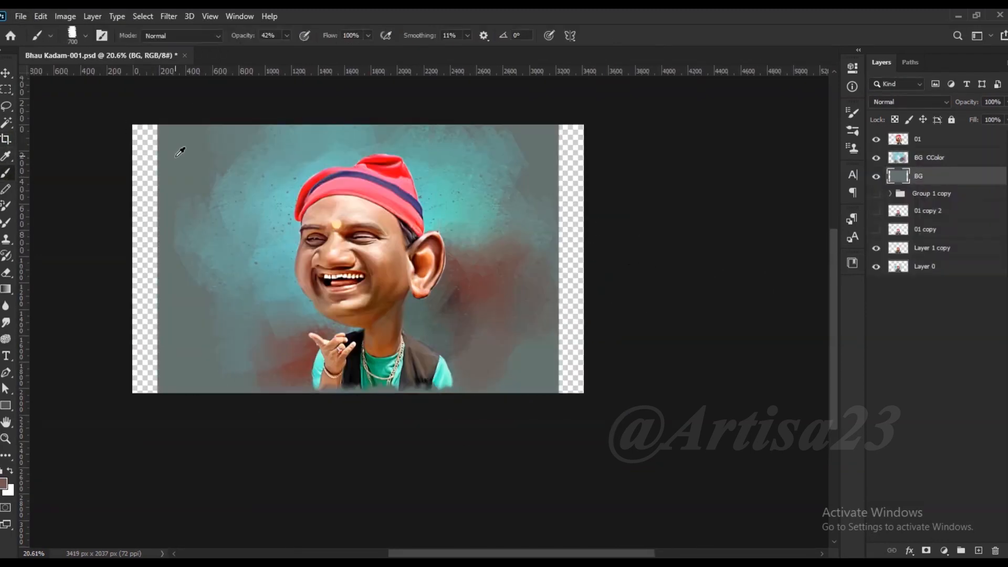
key(alt+BackSpace)
- Save the document and blend sampled background tones on BG CColor into the widened sides and the lower corner near the hand
click(940, 157)
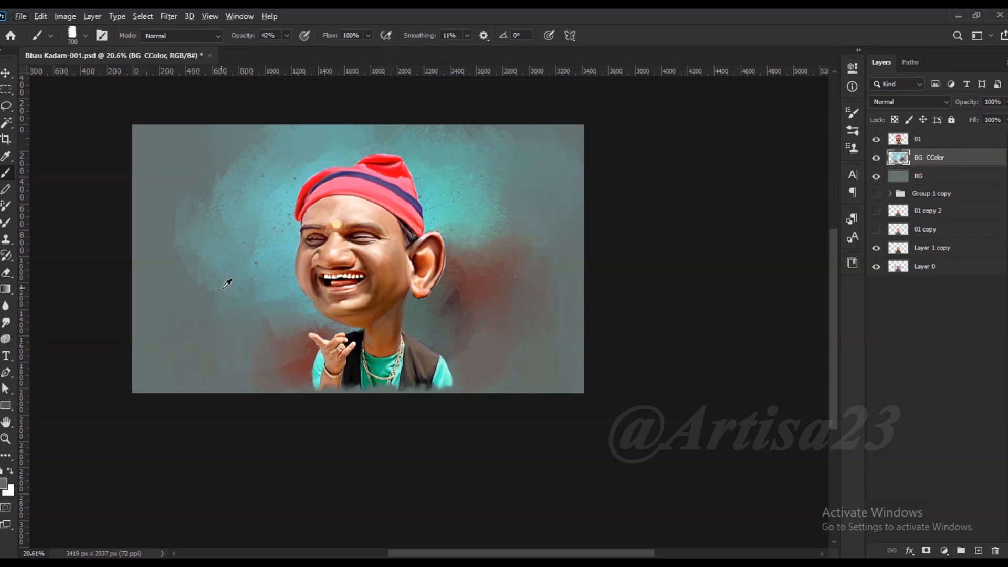
key(ctrl+s)
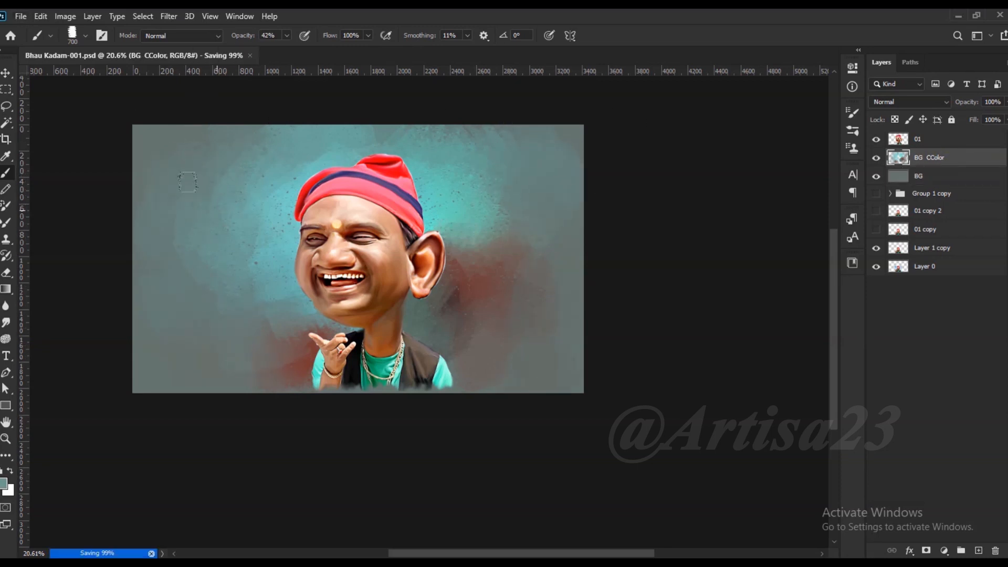
alt+click(252, 370)
scroll(475, 303, up, 1)
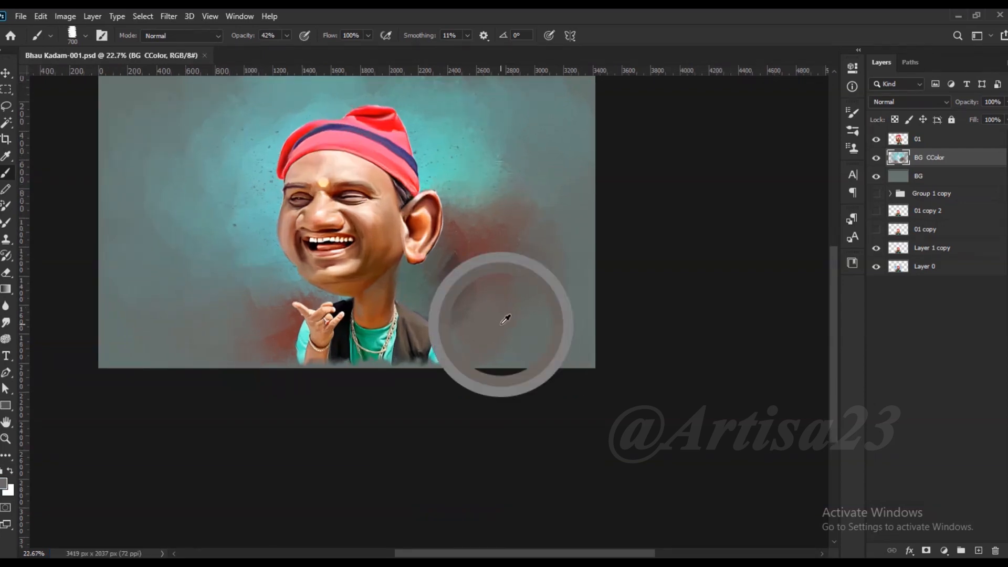
scroll(536, 345, down, 2)
scroll(462, 112, up, 1)
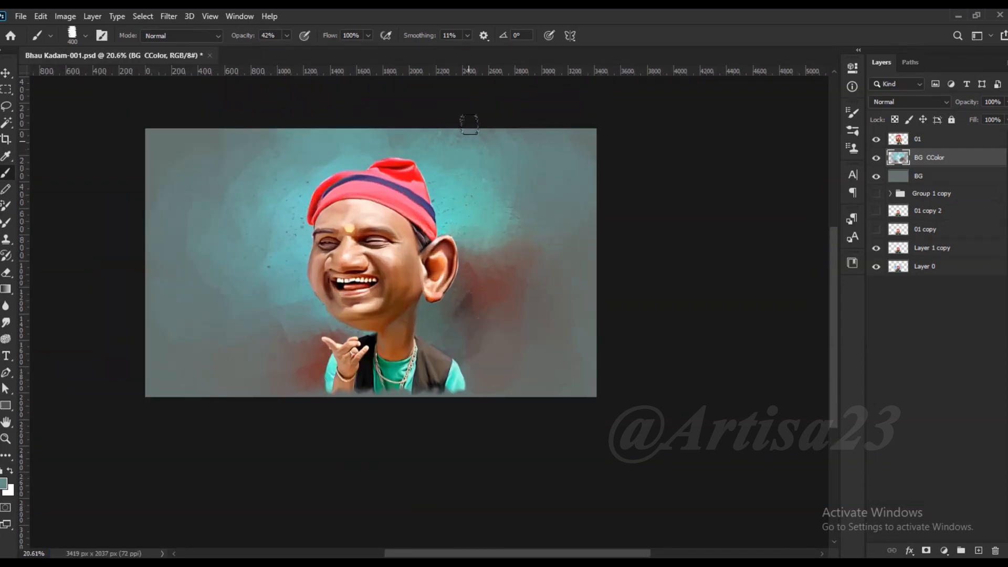
scroll(352, 147, up, 2)
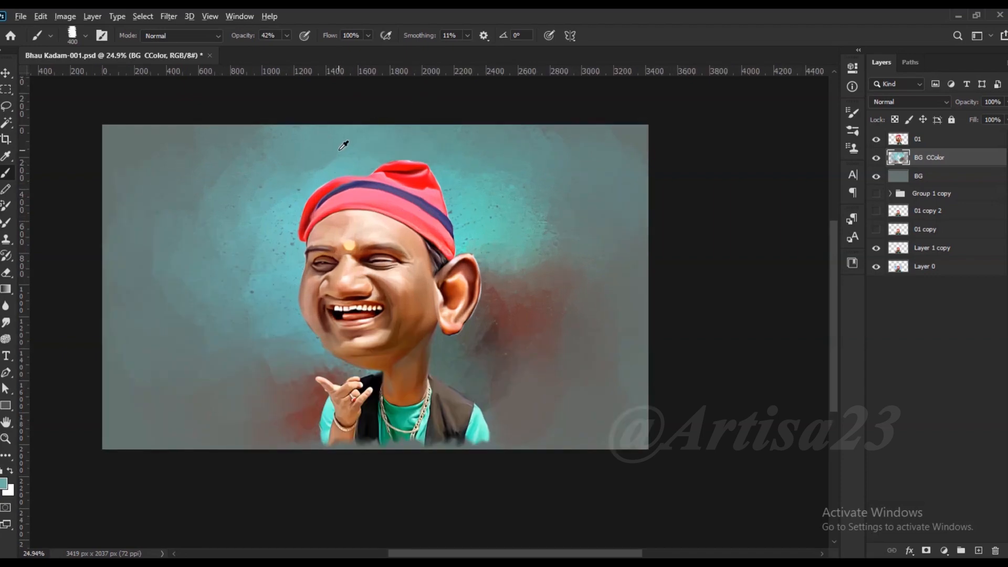
scroll(454, 236, up, 5)
alt+click(484, 239)
scroll(475, 231, down, 6)
- Apply a Box Blur with a 22 px radius to the BG CColor layer
click(169, 16)
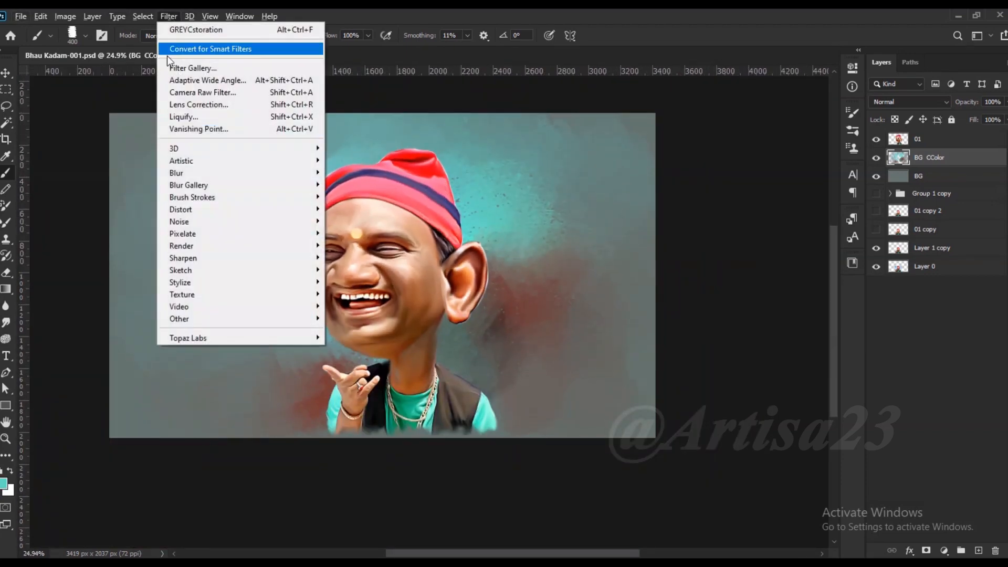
mouse_move(294, 173)
click(389, 208)
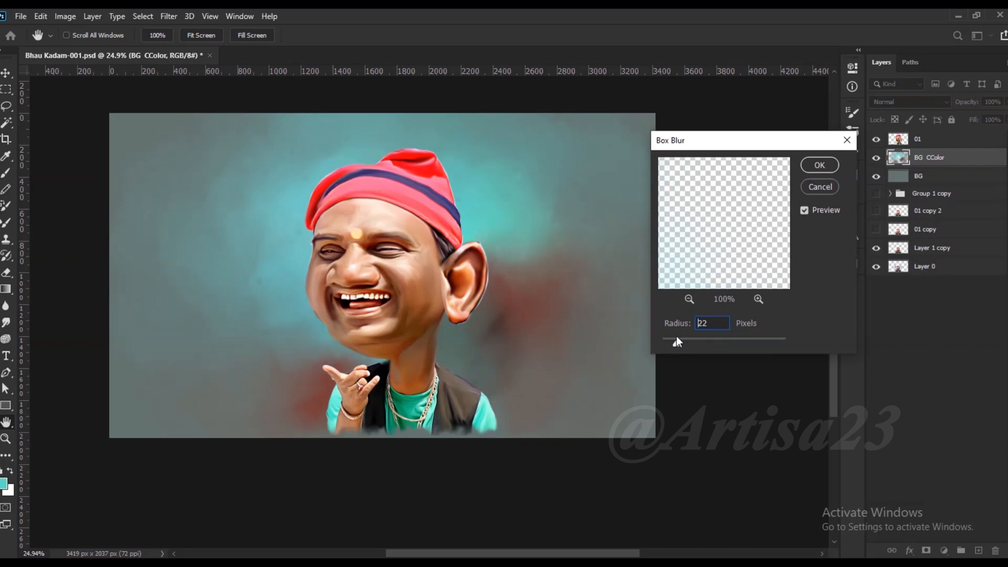
click(820, 165)
- Pick a lighter cyan and paint it behind the front edge of the cap and forehead
scroll(534, 234, up, 2)
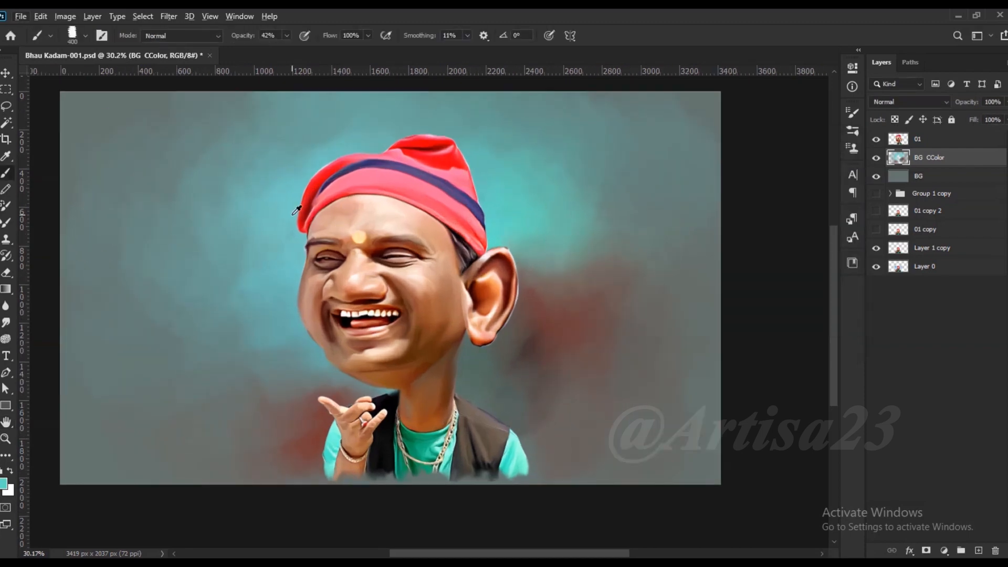
click(3, 484)
click(731, 272)
click(937, 254)
scroll(302, 216, up, 2)
mouse_move(276, 142)
mouse_down()
mouse_move(285, 173)
mouse_move(271, 231)
mouse_up()
scroll(359, 252, down, 2)
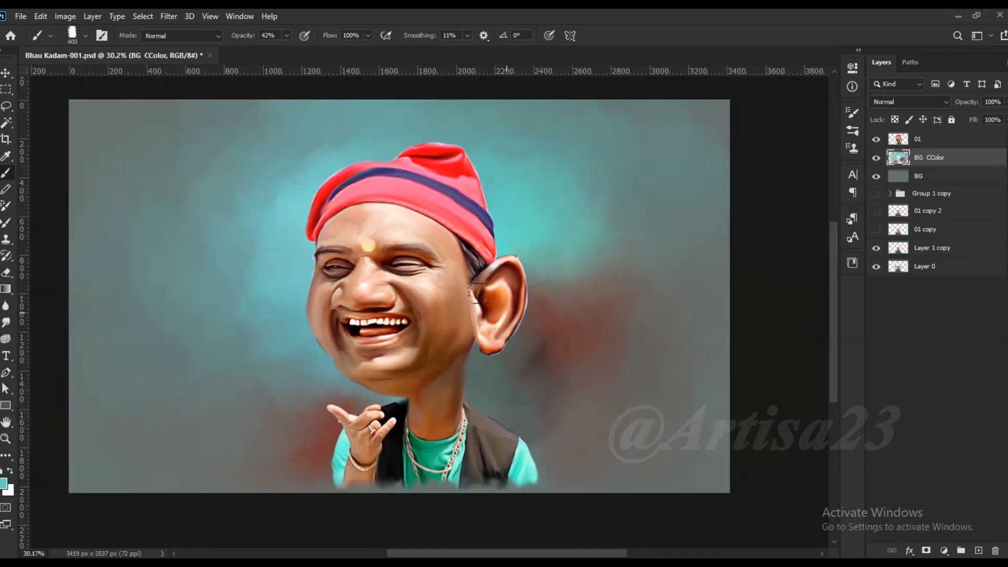
- Blend sampled teal tones into the background behind the ear, beside the neck and around the raised hand
alt+click(324, 363)
drag(537, 291, 555, 312)
alt+click(544, 306)
drag(462, 355, 489, 374)
alt+click(286, 344)
drag(310, 393, 233, 435)
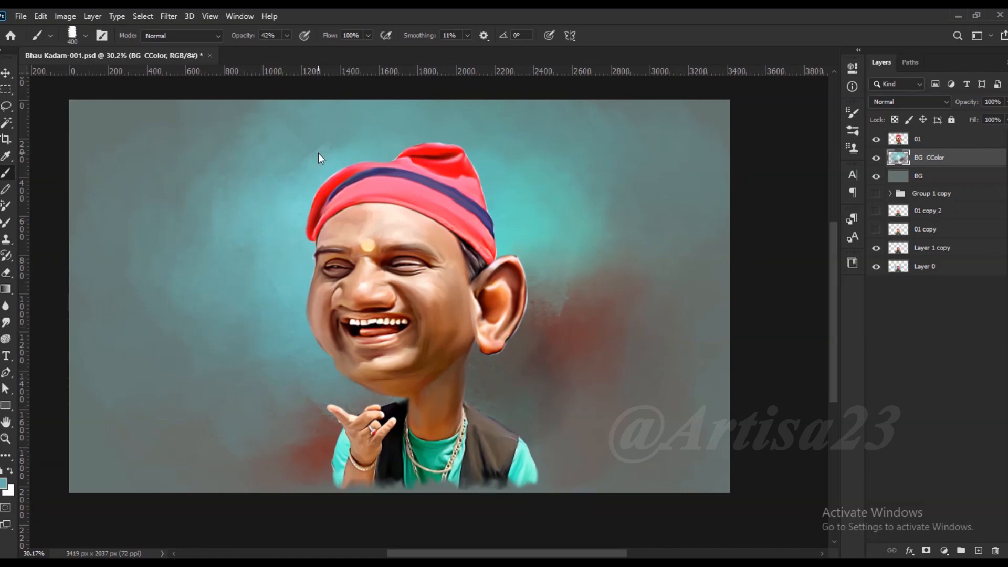
- Build up a vivid red glow behind the ear and soften its upper edge with sampled background tones
alt+click(493, 258)
mouse_move(527, 315)
mouse_down()
mouse_move(592, 302)
mouse_move(558, 292)
mouse_move(564, 263)
mouse_move(530, 245)
mouse_move(643, 283)
mouse_up()
alt+click(431, 166)
alt+click(565, 216)
alt+click(568, 252)
mouse_move(583, 257)
mouse_down()
mouse_move(623, 254)
mouse_move(656, 295)
mouse_up()
alt+click(576, 315)
drag(576, 310, 590, 305)
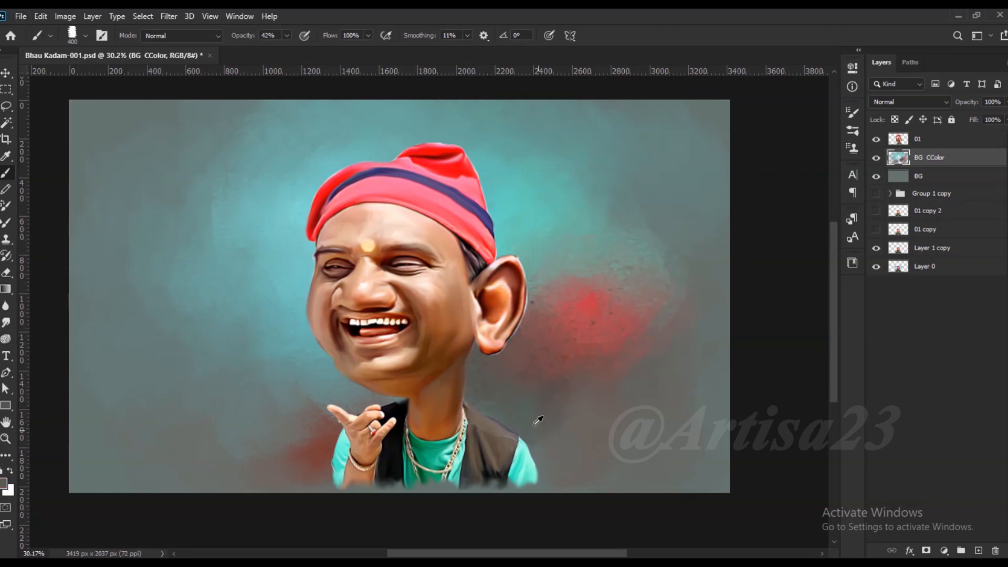
drag(609, 189, 646, 202)
- Pick a pale cyan and paint a light glow around the cap and in front of the face
alt+click(525, 204)
click(5, 484)
drag(858, 337, 857, 331)
click(730, 265)
click(962, 253)
drag(286, 239, 274, 263)
mouse_move(284, 192)
mouse_down()
mouse_move(352, 157)
mouse_move(494, 202)
mouse_move(504, 181)
mouse_up()
- Blend sampled cyan and grey-teal tones outward from the face toward the lower background near the hand
alt+click(293, 280)
mouse_move(294, 278)
mouse_down()
mouse_move(225, 263)
mouse_move(173, 196)
mouse_up()
alt+click(184, 252)
drag(198, 344, 244, 390)
alt+click(278, 376)
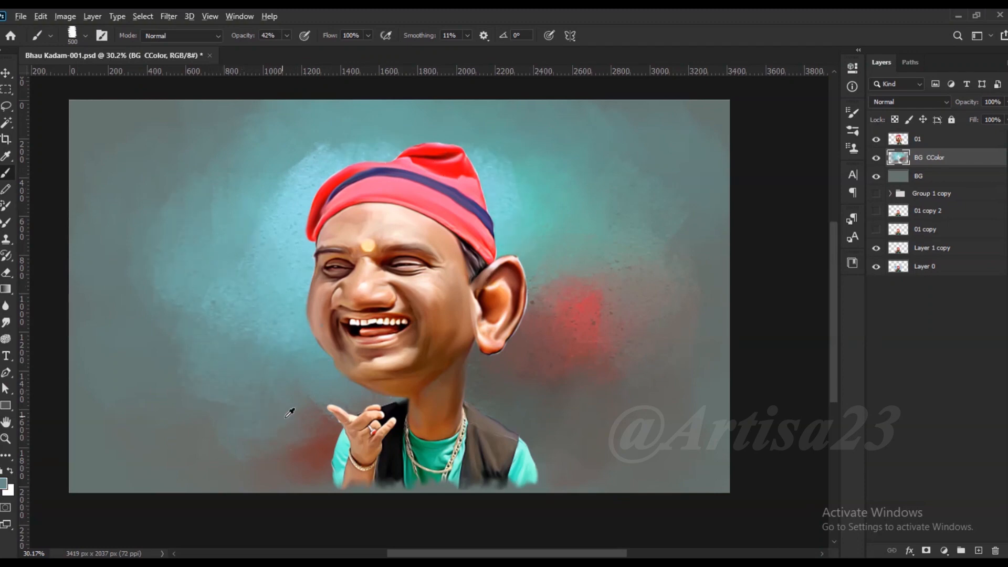
- Paint dark shadow tones around the neck and shoulders and soften the red glow behind the ear with a muted red
alt+click(401, 416)
mouse_move(472, 410)
mouse_down()
mouse_move(499, 378)
mouse_move(569, 348)
mouse_move(557, 427)
mouse_up()
alt+click(607, 348)
mouse_move(630, 342)
mouse_down()
mouse_move(613, 295)
mouse_move(547, 265)
mouse_up()
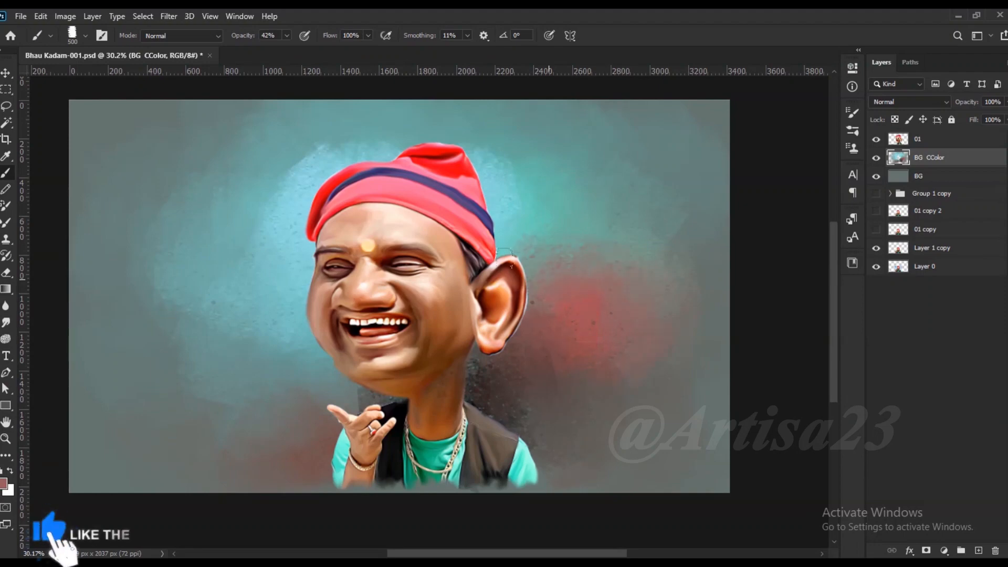
- Blend sampled light teal tones above the cap, along the side in front of the face and above the red glow
alt+click(484, 174)
drag(470, 139, 412, 134)
alt+click(337, 154)
mouse_move(343, 134)
mouse_down()
mouse_move(326, 131)
mouse_move(309, 157)
mouse_up()
alt+click(308, 125)
scroll(343, 163, down, 1)
mouse_move(152, 202)
mouse_down()
mouse_move(224, 291)
mouse_move(173, 326)
mouse_up()
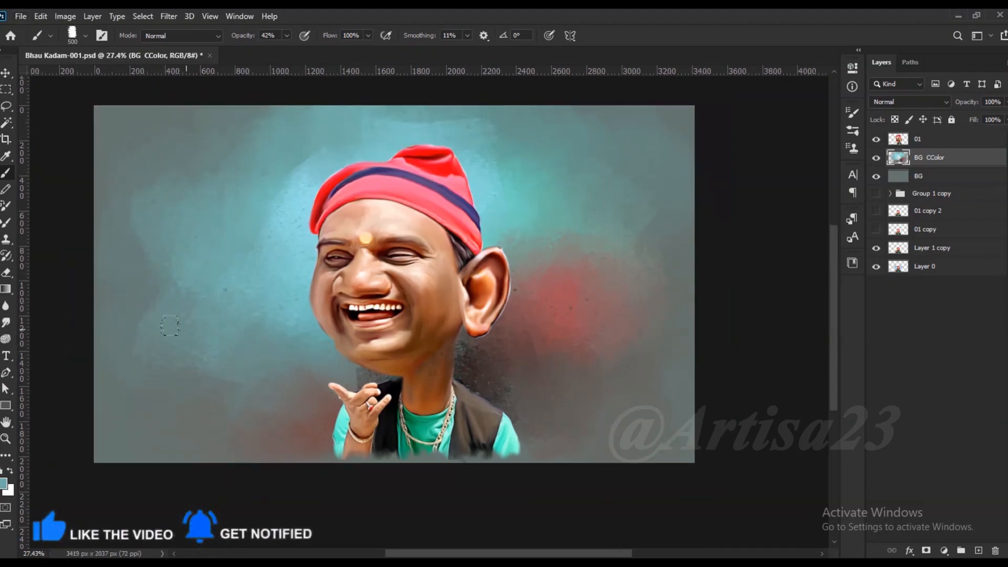
alt+click(537, 195)
drag(565, 184, 529, 139)
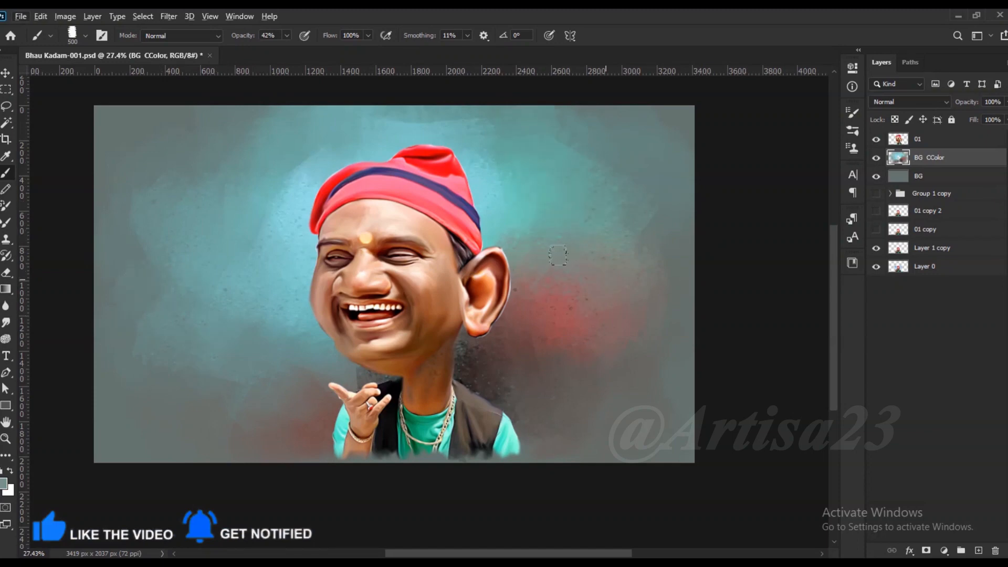
- On layer 01, smudge the outer edge of the ear smooth with the Smudge tool at 52% strength
scroll(456, 270, up, 3)
click(917, 141)
key(r)
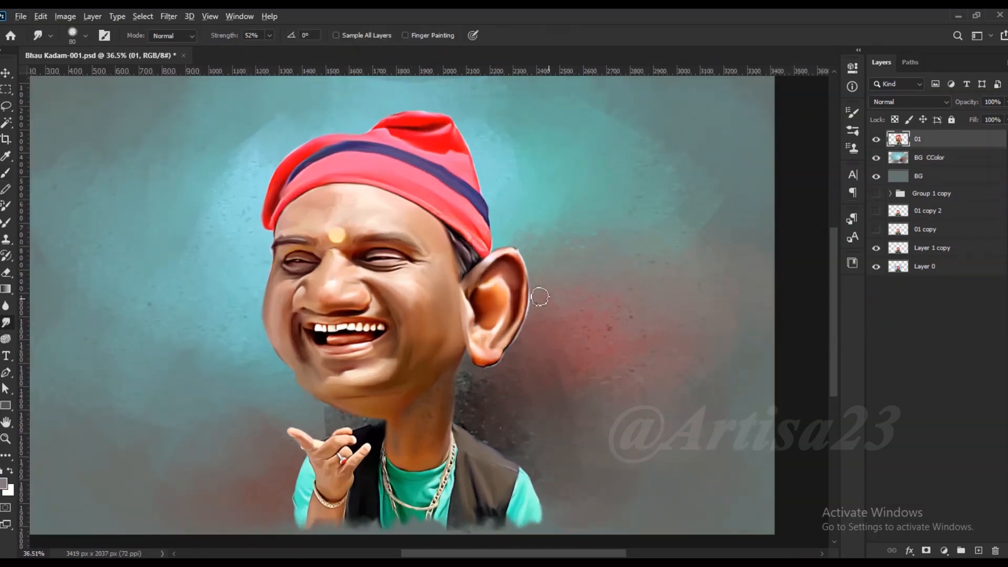
scroll(538, 296, up, 7)
drag(521, 346, 518, 336)
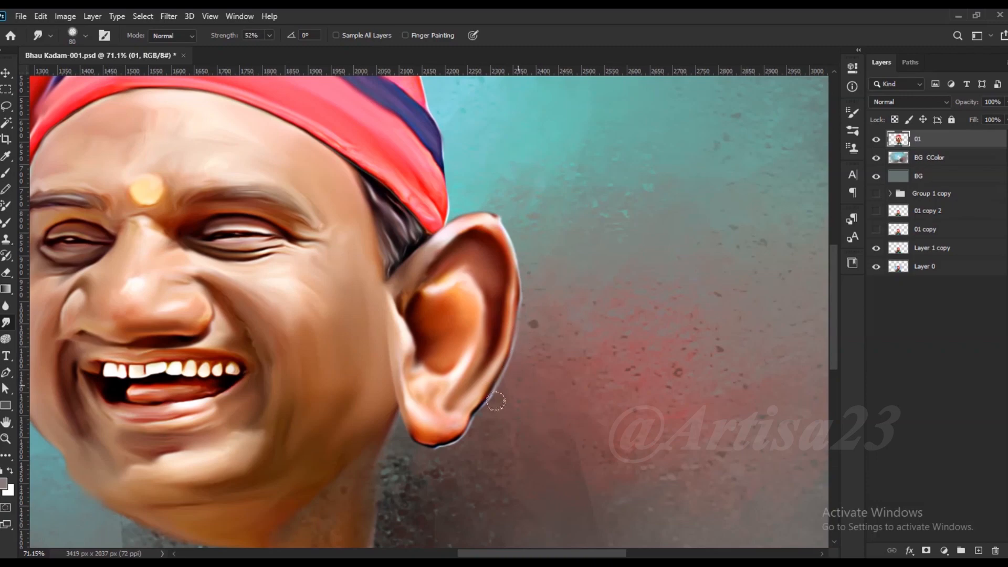
scroll(442, 283, down, 2)
scroll(483, 225, up, 6)
drag(489, 224, 518, 299)
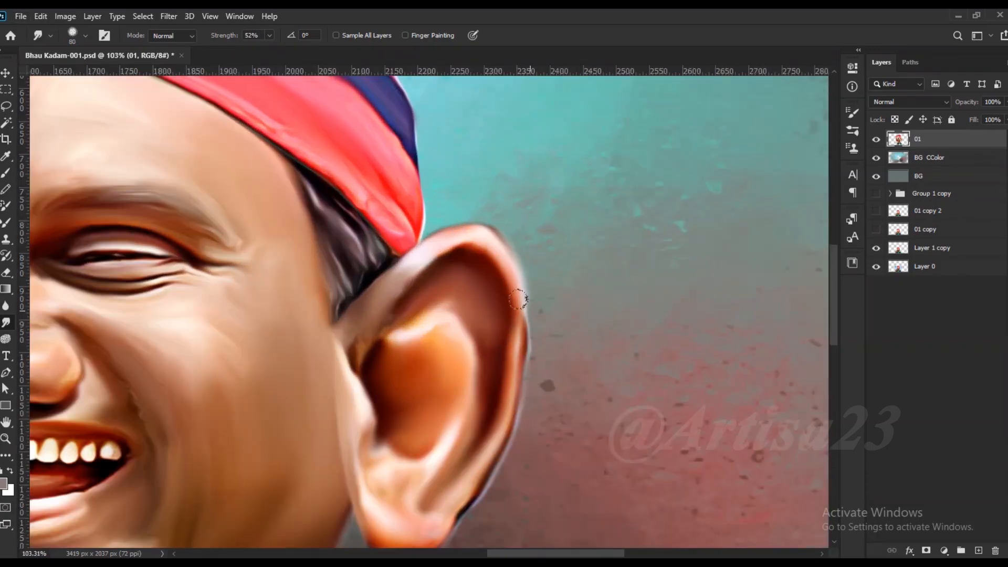
scroll(518, 299, down, 4)
scroll(472, 241, up, 4)
- Smudge the red cap band above the ear smooth with the Smudge tool at 52% strength
key(z)
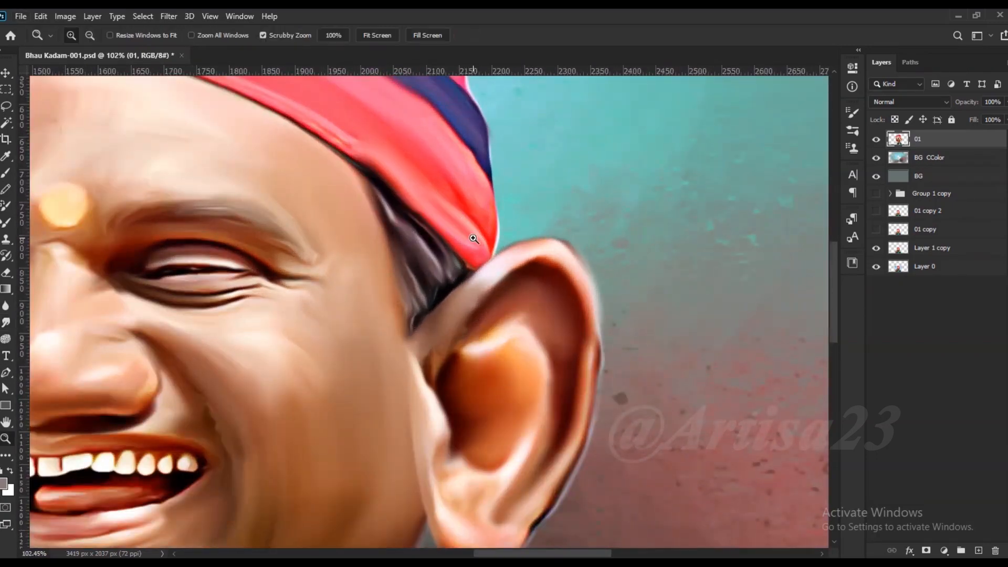
key(ctrl+alt+z)
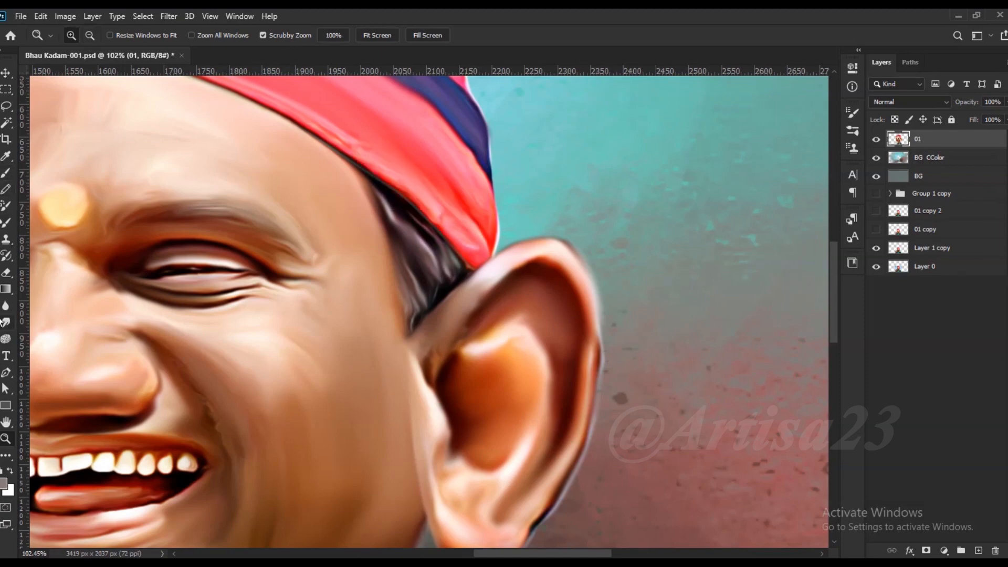
click(6, 322)
scroll(436, 189, up, 2)
mouse_move(482, 259)
mouse_down()
mouse_move(424, 206)
mouse_move(449, 189)
mouse_move(415, 147)
mouse_move(348, 133)
mouse_up()
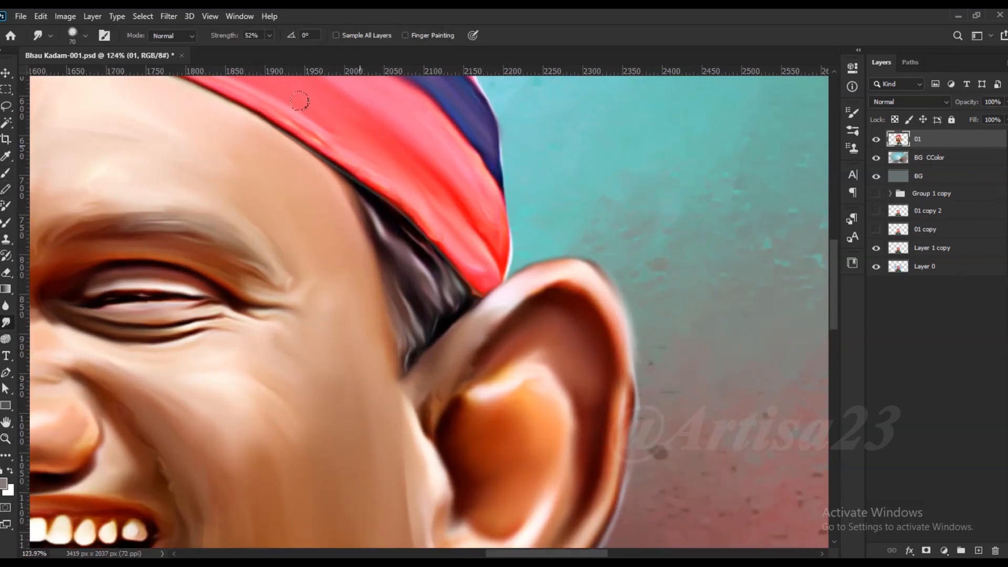
- Smooth the forehead skin below the cap band with larger smudge strokes at size 70
key(bracketright)
key(bracketright)
key(bracketright)
scroll(472, 229, down, 4)
scroll(153, 116, up, 3)
drag(160, 161, 223, 229)
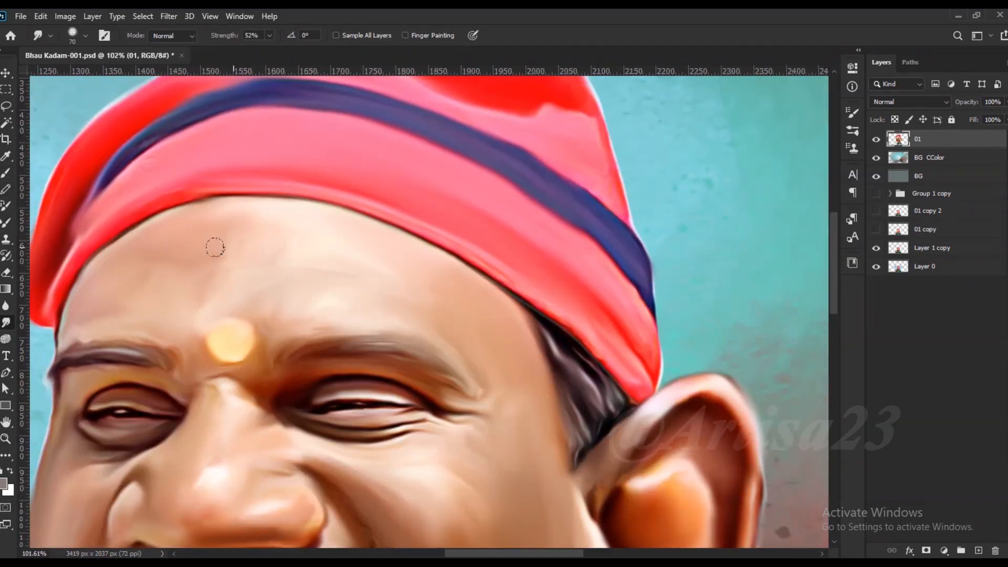
- Smudge the white fringe along the peak of the red cap into a clean, soft edge
scroll(493, 225, down, 3)
scroll(444, 195, up, 3)
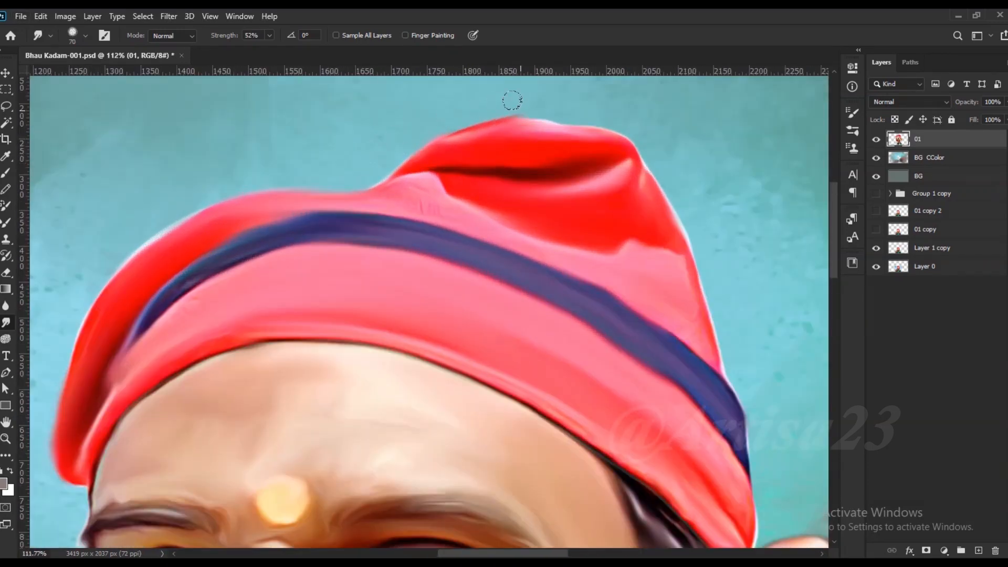
drag(512, 100, 594, 128)
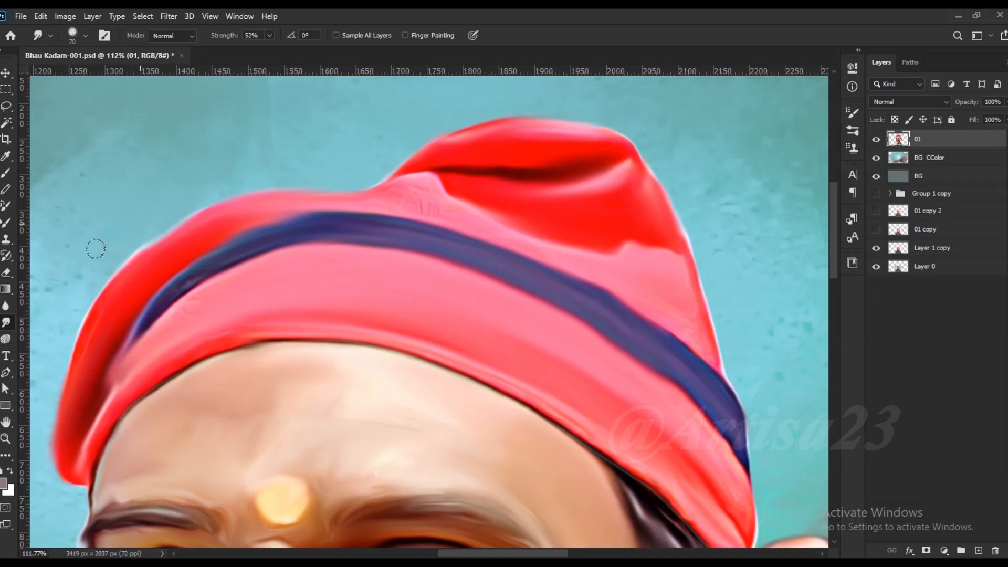
scroll(98, 243, down, 4)
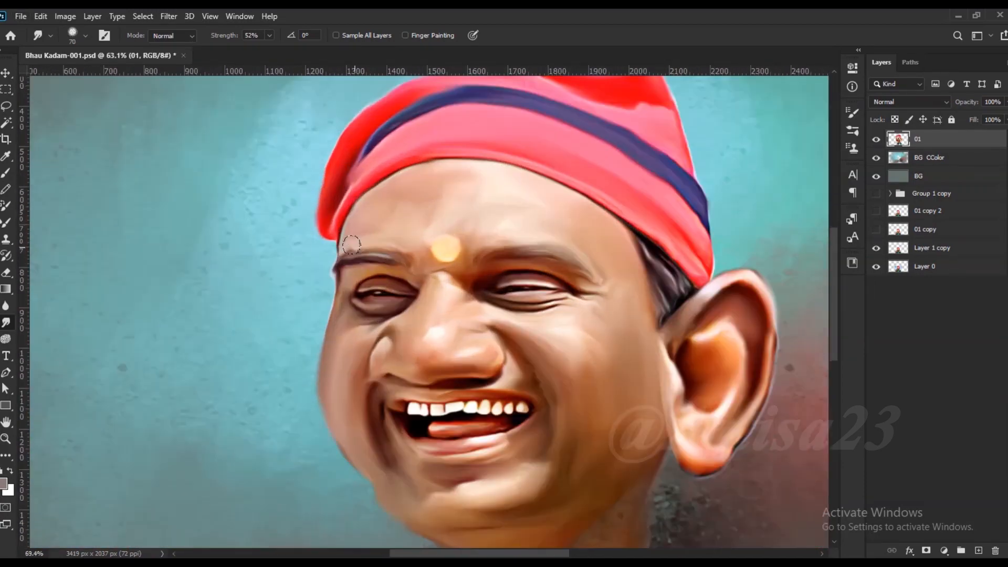
scroll(352, 244, up, 2)
scroll(383, 443, down, 2)
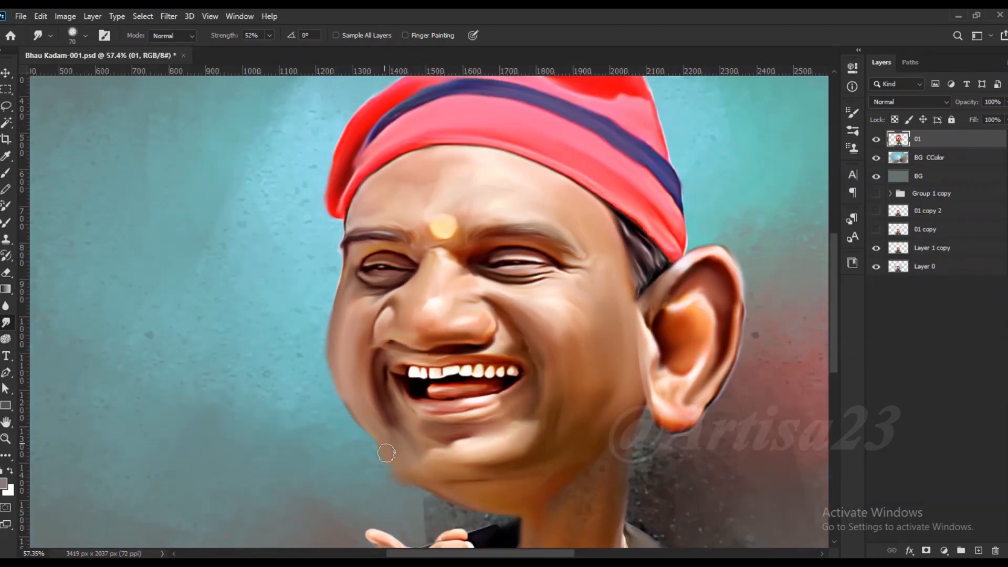
- Refine the edges of the upper teeth and the mouth with small smudge strokes
scroll(369, 452, up, 6)
drag(486, 427, 428, 433)
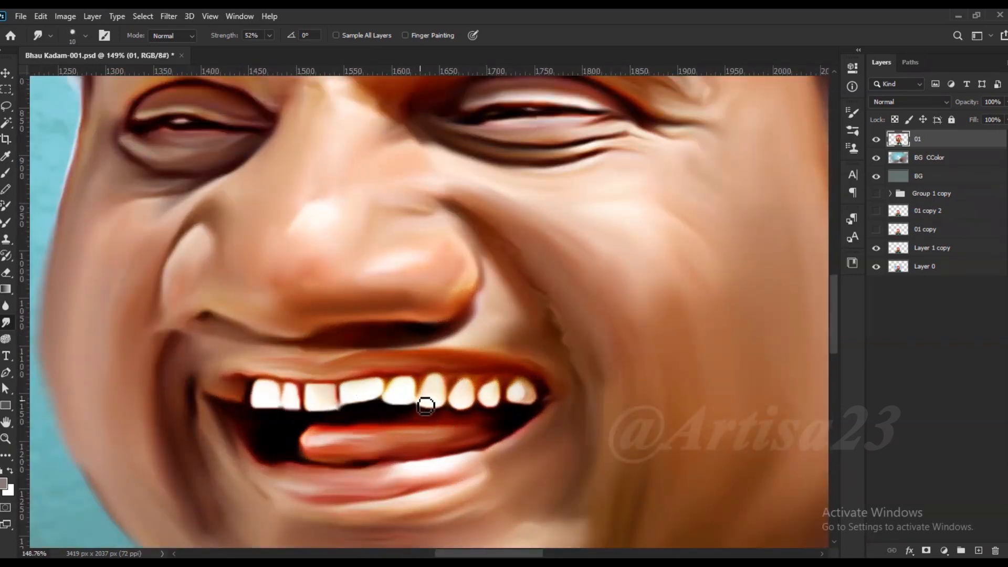
drag(256, 370, 270, 374)
key(bracketleft)
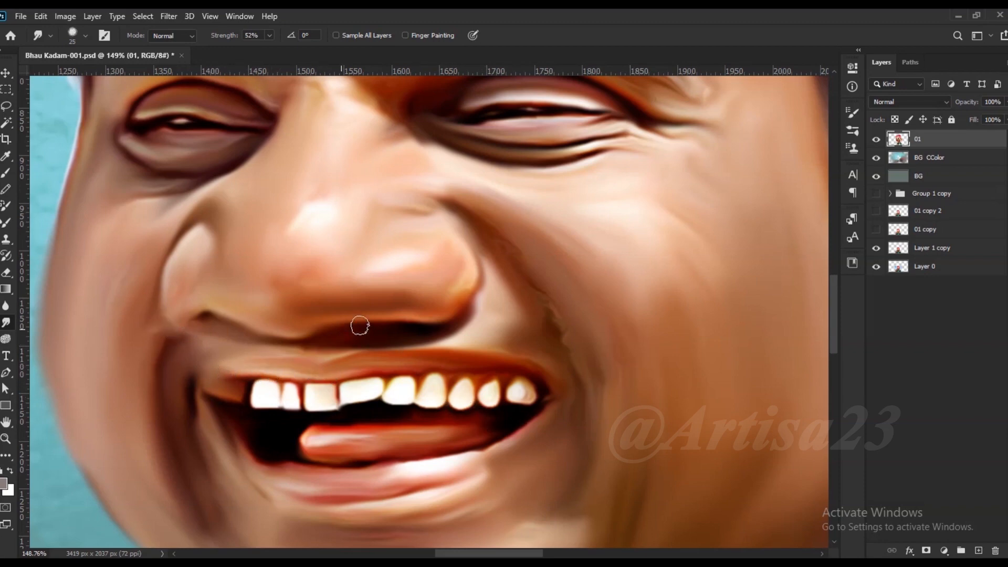
- Blend the skin around the nose and its bridge with larger smudge strokes
mouse_move(434, 211)
mouse_down()
mouse_move(414, 187)
mouse_move(382, 207)
mouse_up()
key(bracketright)
key(bracketright)
scroll(302, 219, up, 5)
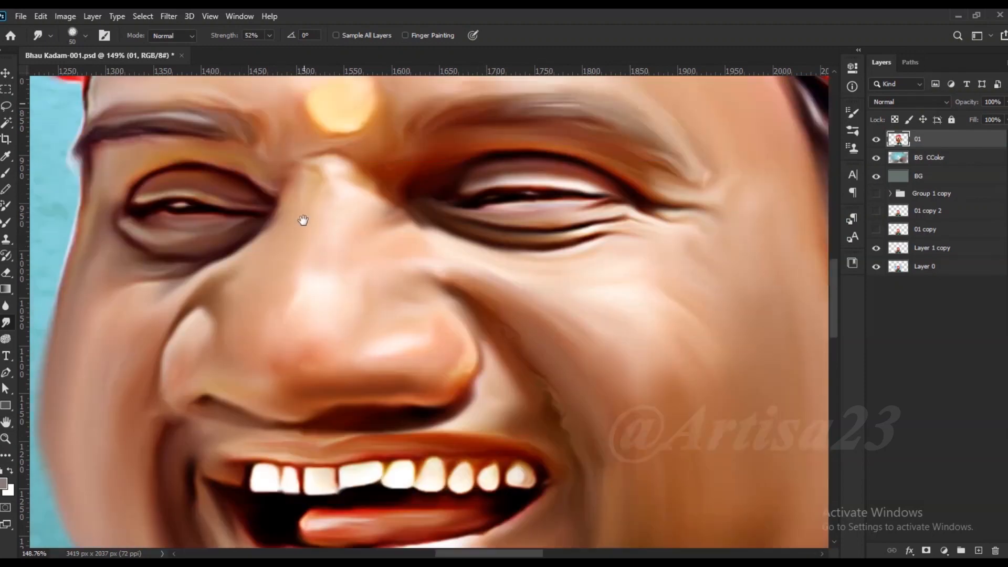
key(bracketright)
scroll(399, 252, down, 3)
- Switch to the Brush tool with the Soft Round preset and reduce its size to 10 px
click(4, 176)
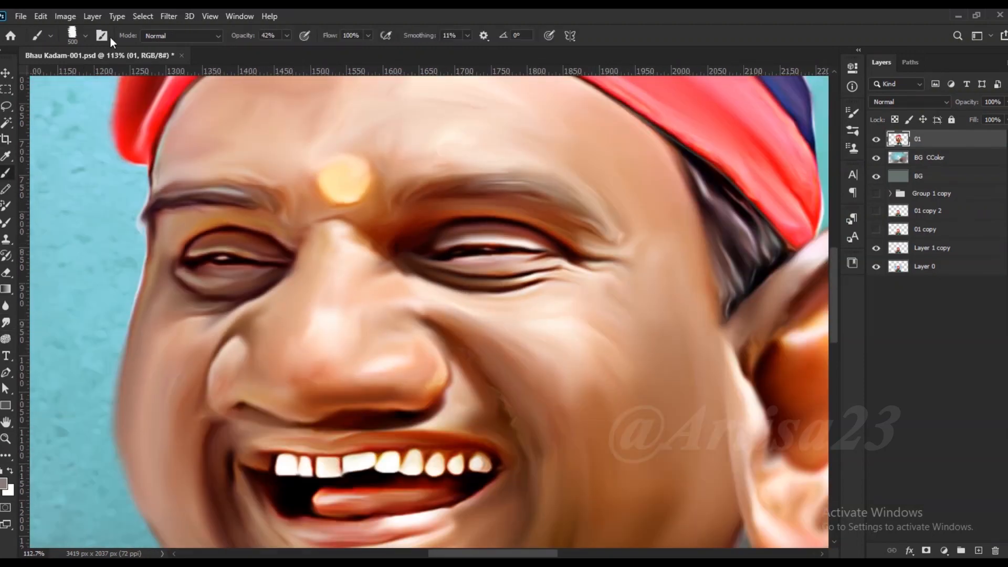
click(101, 35)
click(681, 106)
scroll(735, 289, up, 5)
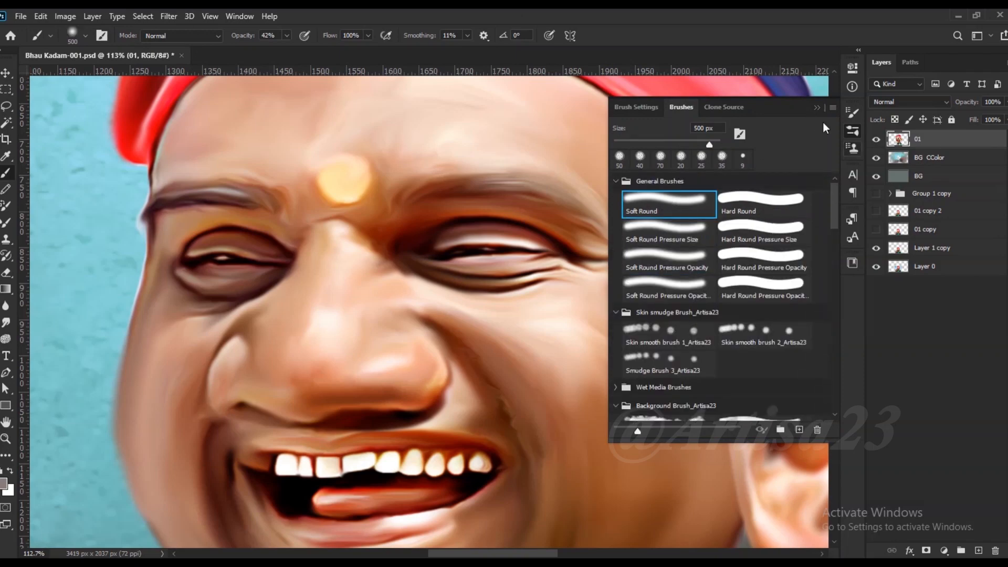
click(852, 130)
key(bracketleft)
key(bracketleft)
key(bracketleft)
key(bracketleft)
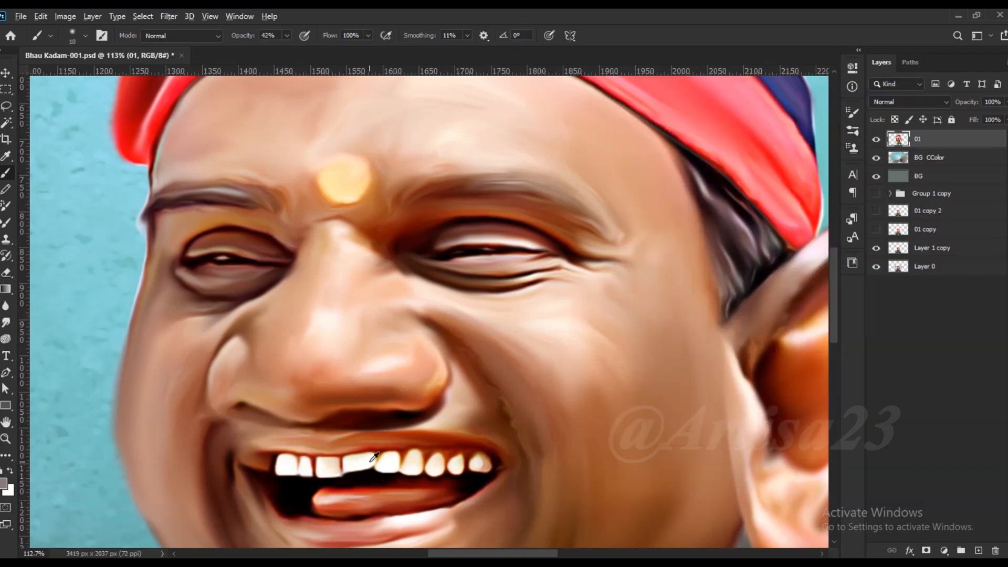
- Paint small white glints in the far eye with the soft brush at 42% opacity
scroll(265, 226, up, 5)
scroll(197, 232, down, 5)
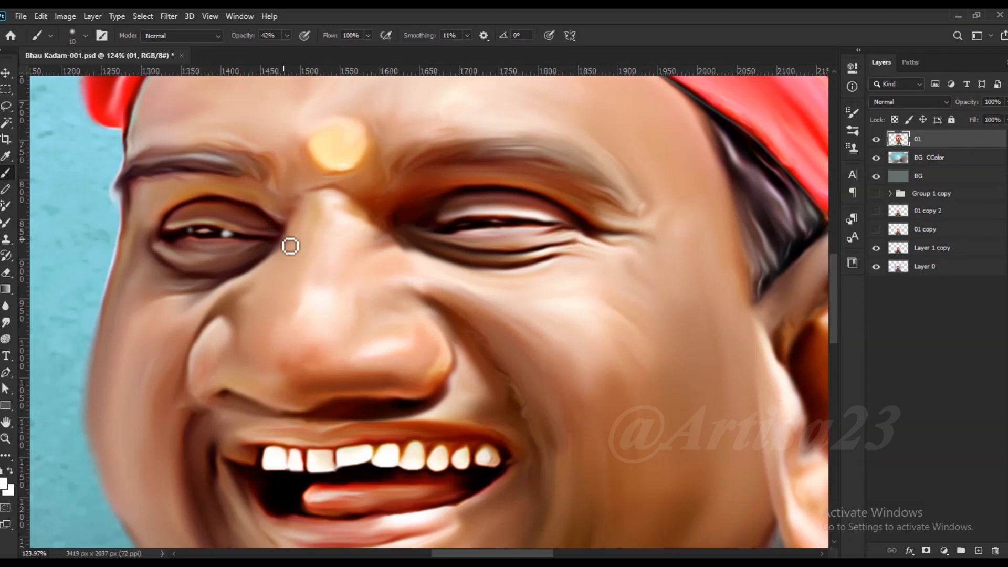
scroll(290, 246, down, 4)
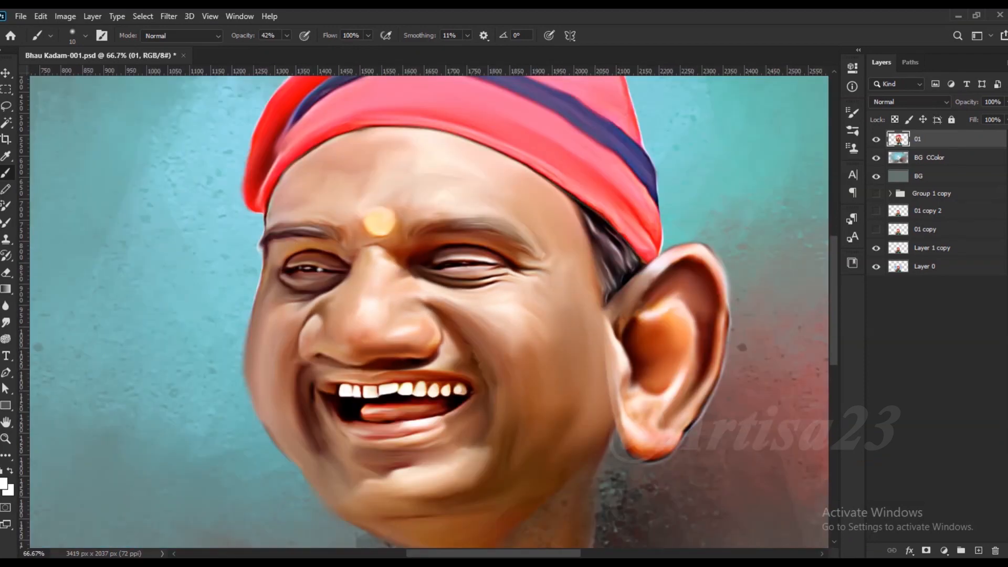
- Smudge the far cheek beside the nose and the skin below the lower lip at size 50
key(r)
scroll(353, 360, up, 1)
scroll(332, 373, up, 1)
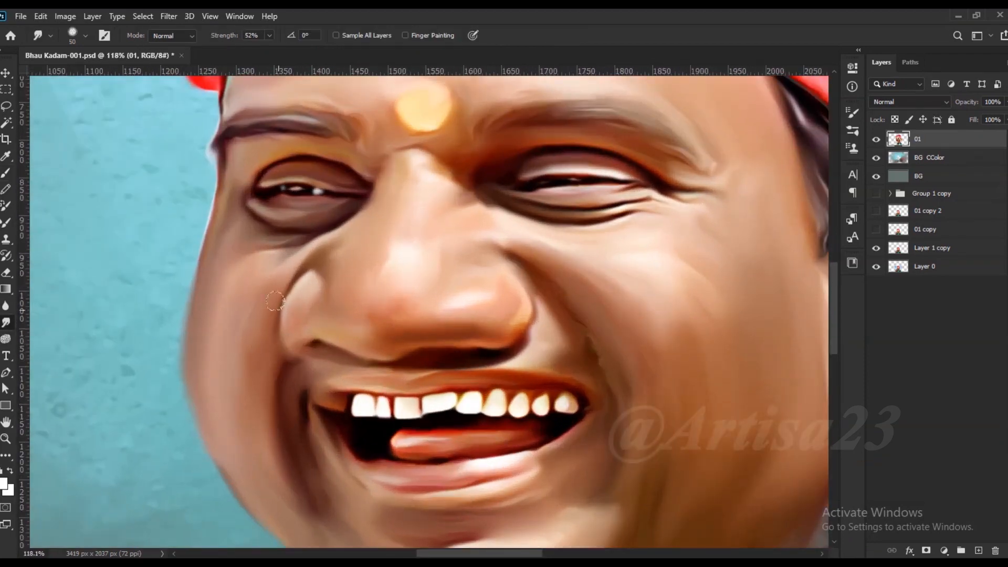
scroll(266, 356, up, 1)
scroll(237, 264, down, 1)
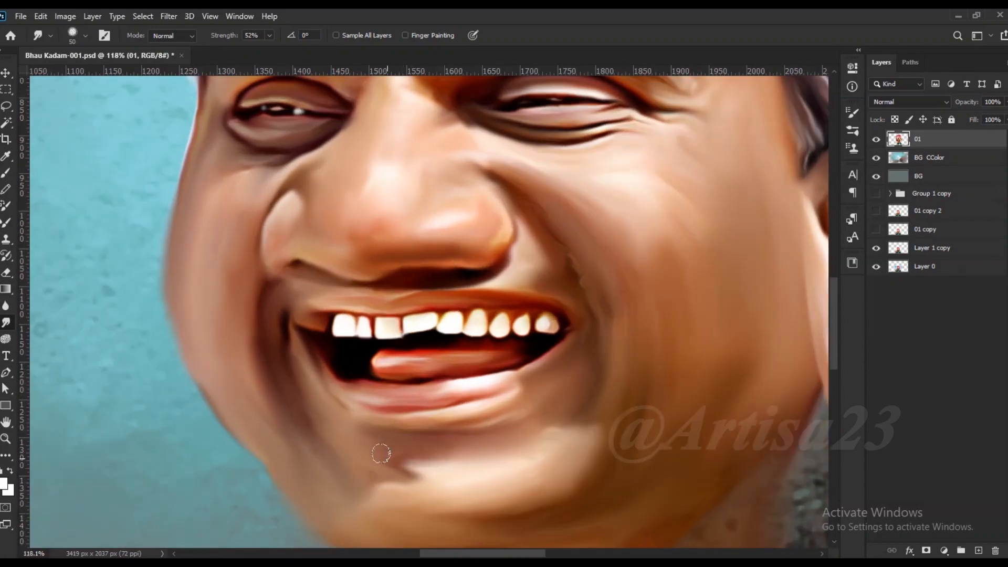
- Smudge the wrinkles at the outer corner of the eye nearer the ear into the cheek
scroll(362, 348, down, 4)
scroll(494, 249, up, 5)
mouse_move(519, 221)
mouse_down()
mouse_move(546, 211)
mouse_move(575, 240)
mouse_move(539, 227)
mouse_move(579, 218)
mouse_move(508, 218)
mouse_move(580, 181)
mouse_up()
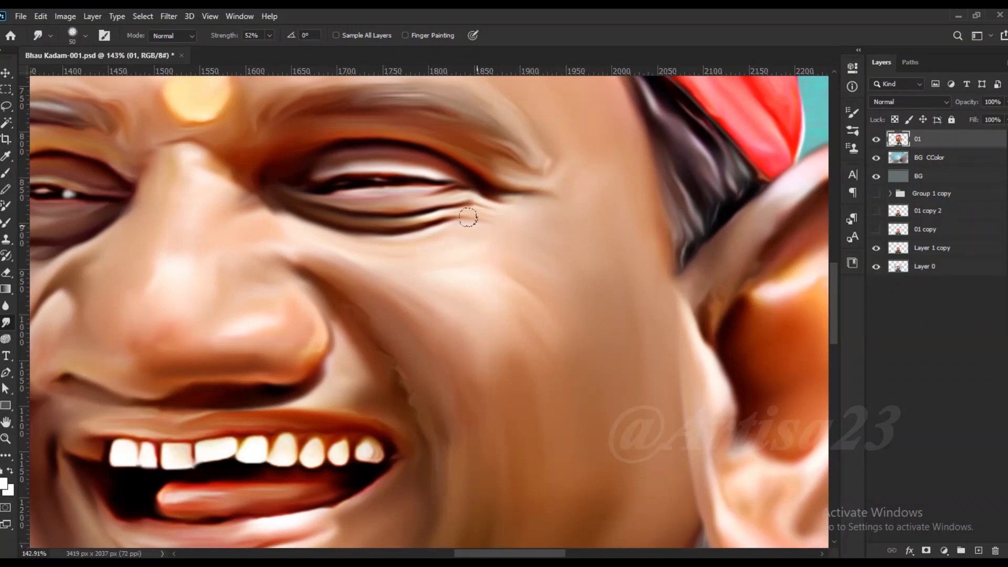
scroll(467, 228, down, 4)
scroll(508, 185, up, 5)
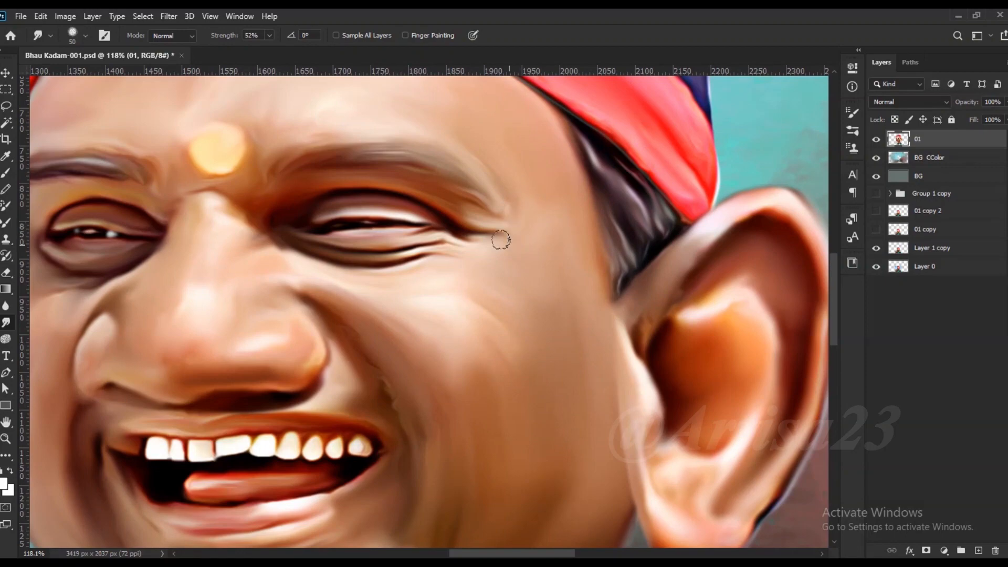
scroll(452, 260, down, 3)
scroll(462, 289, up, 1)
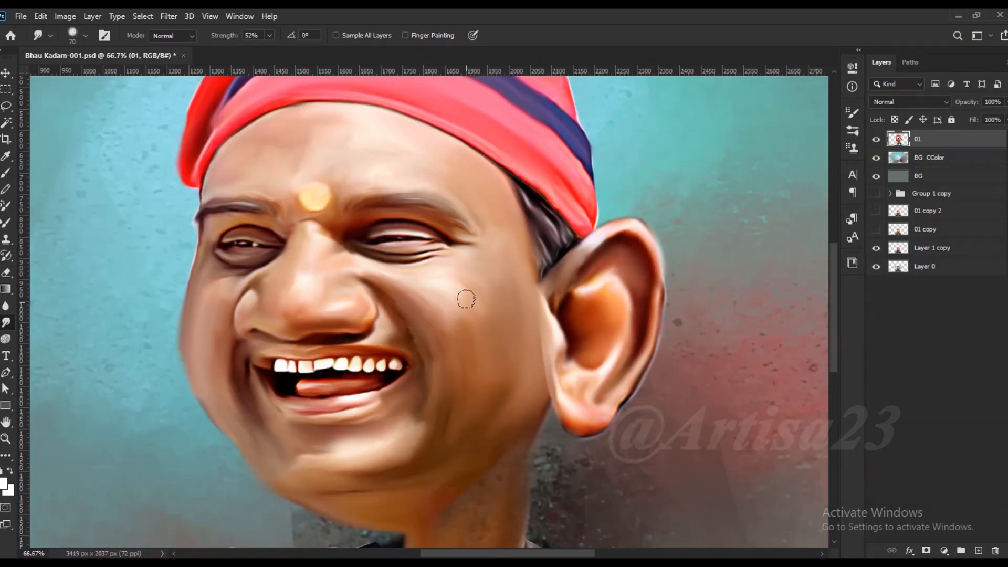
- Smooth the forehead above the yellow forehead mark with smudge strokes at size 90
scroll(405, 424, down, 3)
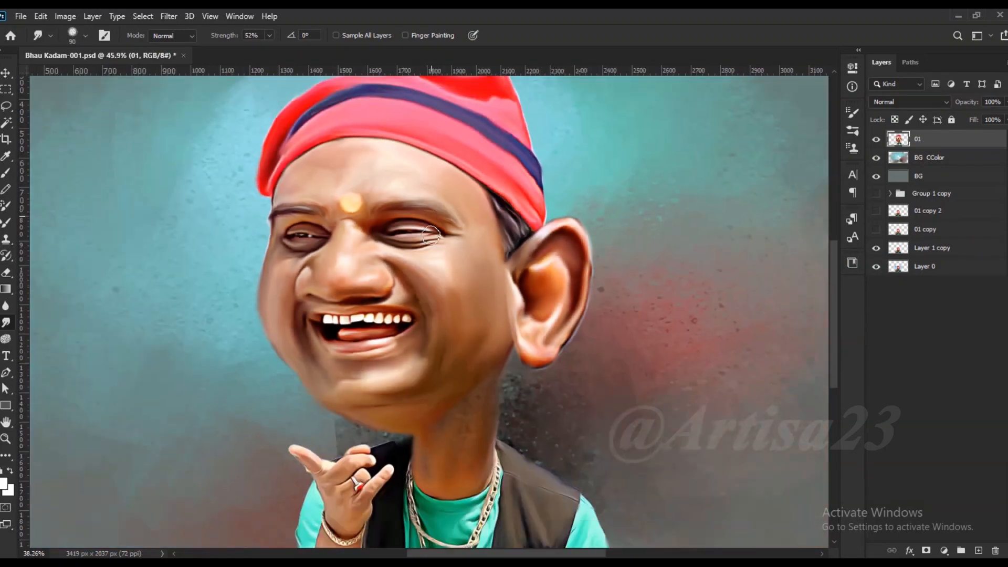
scroll(456, 351, up, 3)
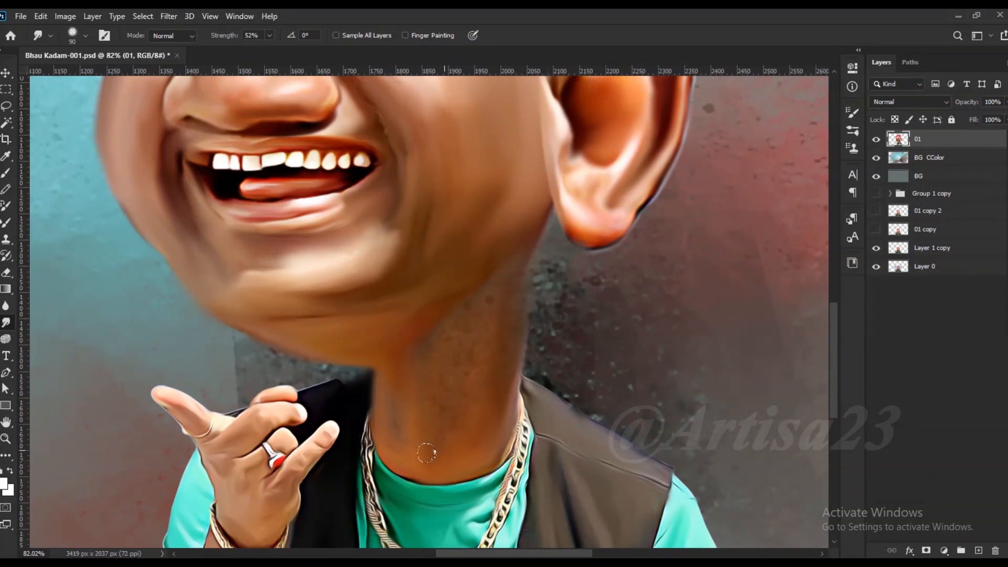
scroll(410, 415, down, 3)
scroll(435, 234, up, 3)
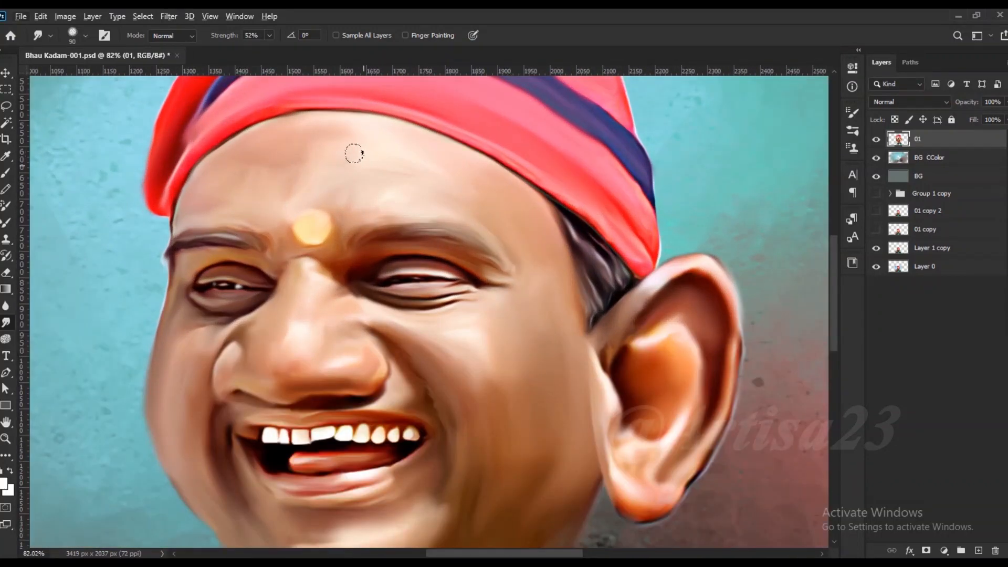
drag(324, 168, 322, 137)
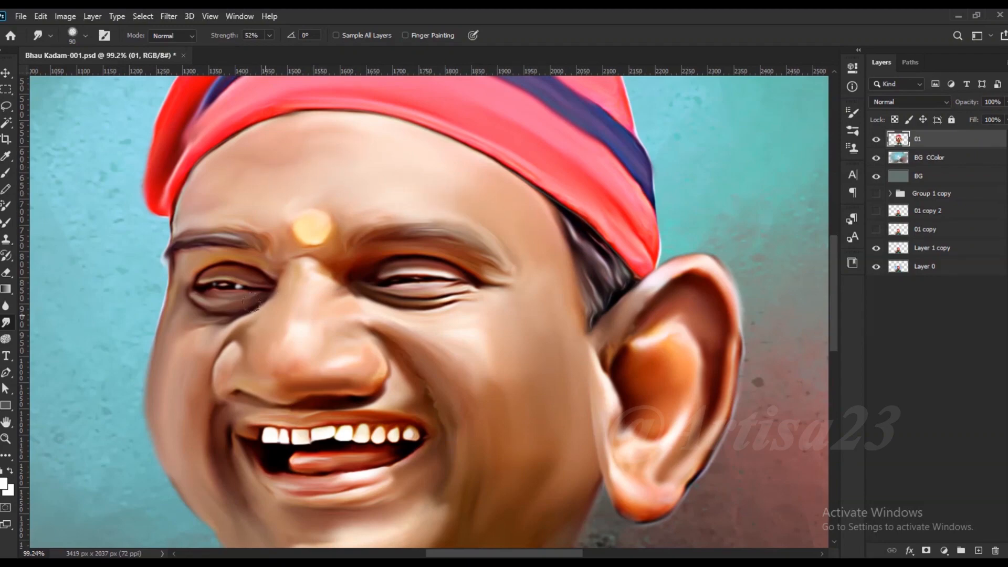
- Dab a white glint near the inner corner of the eye closer to the ear with the 10 px brush
scroll(232, 319, up, 2)
key(b)
scroll(482, 292, up, 6)
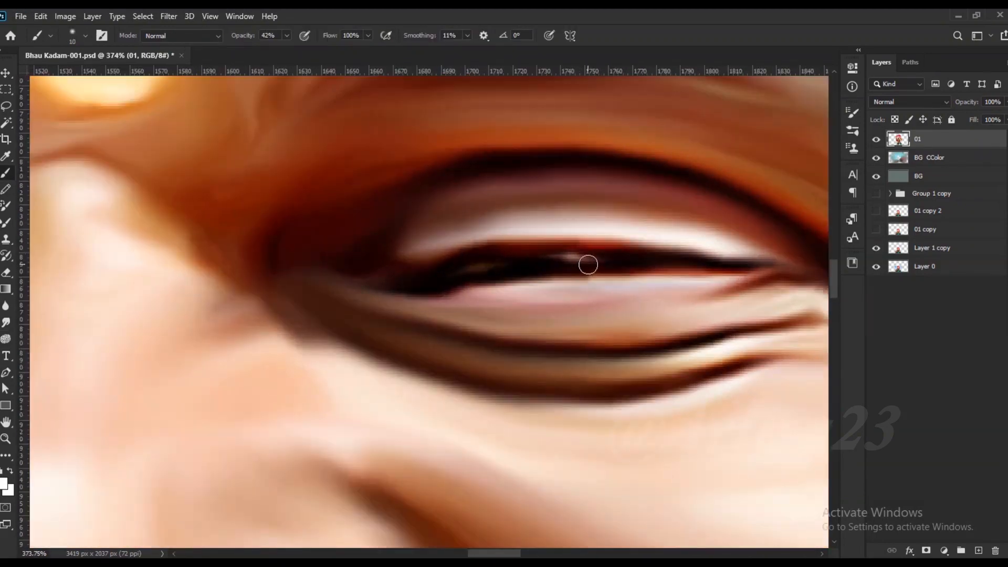
click(461, 267)
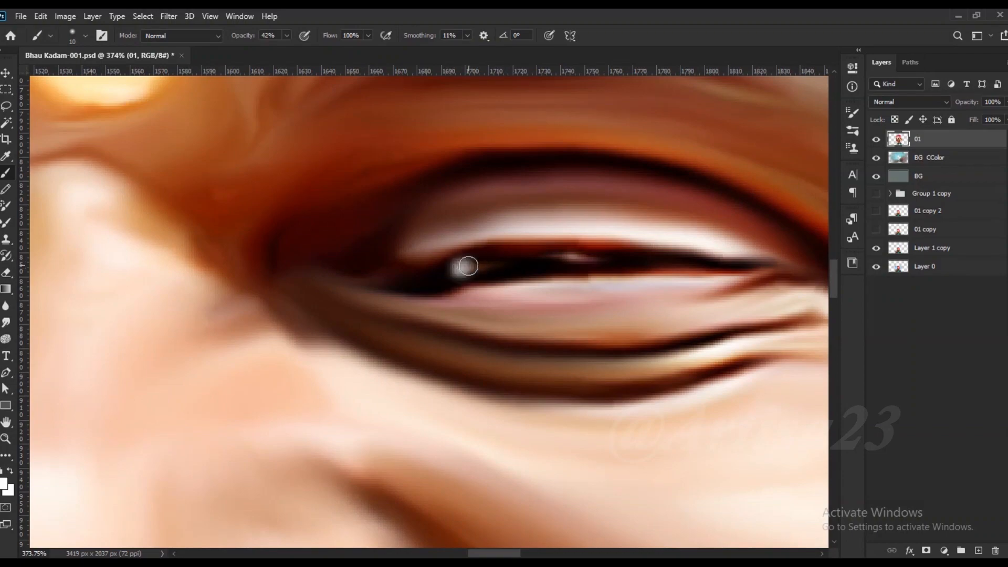
scroll(525, 264, down, 4)
scroll(550, 264, down, 4)
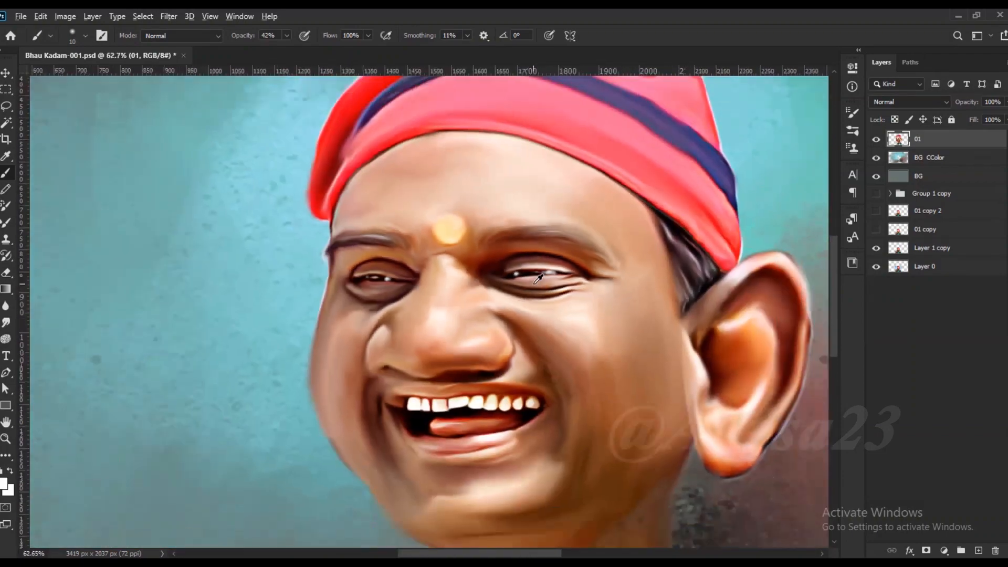
- Smudge the white highlights inside the eye nearer the ear along the eye opening at size 15
scroll(529, 270, up, 1)
key(r)
scroll(508, 230, up, 5)
mouse_move(506, 261)
mouse_down()
mouse_move(531, 264)
mouse_move(499, 267)
mouse_up()
mouse_move(367, 275)
mouse_down()
mouse_move(345, 276)
mouse_move(515, 273)
mouse_up()
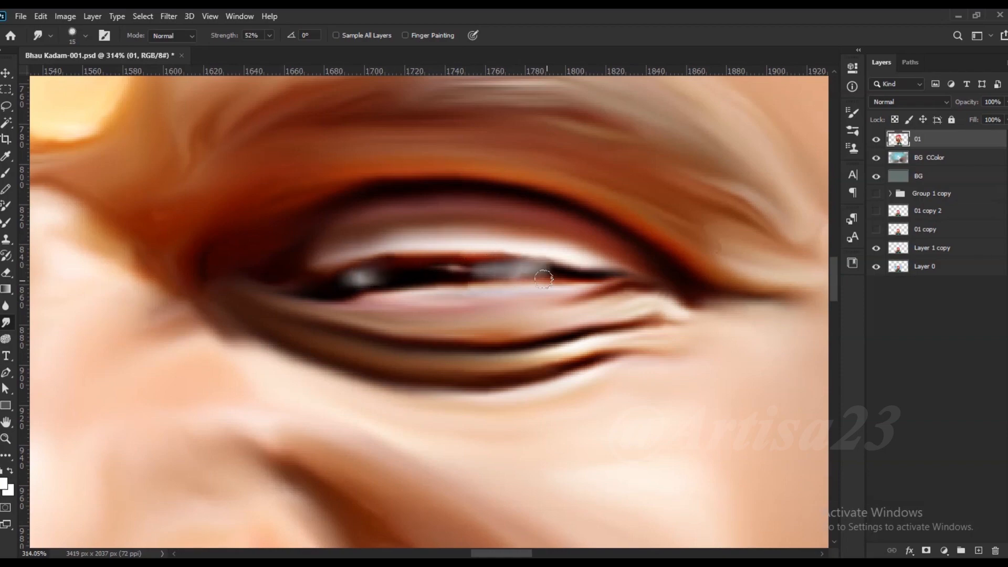
scroll(408, 281, down, 4)
scroll(462, 275, up, 4)
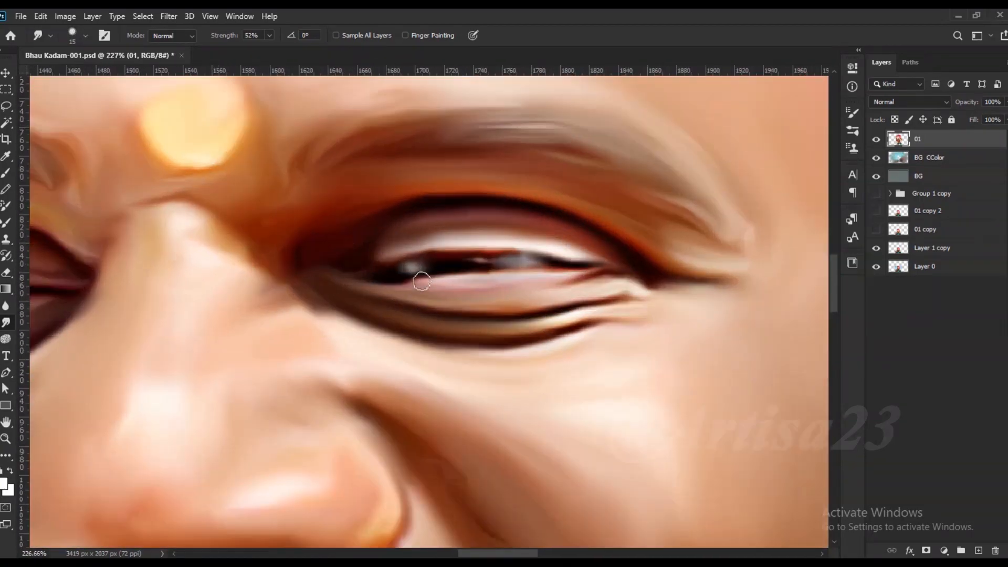
- Repaint brighter white glints on both sides of the pupil in the eye nearer the ear
key(b)
scroll(423, 268, up, 1)
drag(424, 268, 402, 274)
mouse_move(571, 262)
mouse_down()
mouse_move(525, 266)
mouse_move(528, 249)
mouse_up()
scroll(556, 259, down, 3)
scroll(551, 259, up, 3)
- Sample a dark brown from the eye and paint it along the eye opening beside the white glint
alt+click(530, 256)
scroll(502, 271, down, 4)
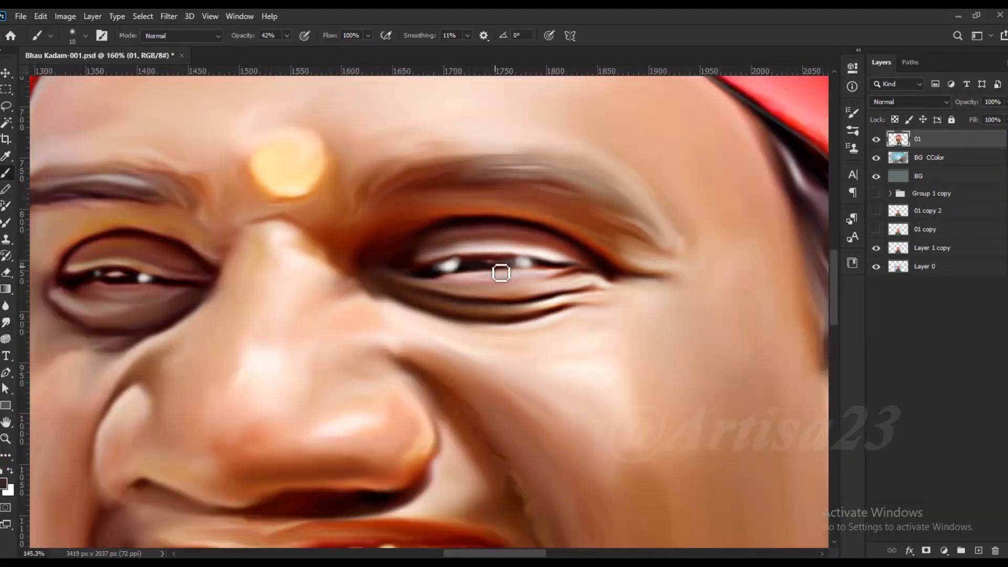
scroll(309, 273, up, 5)
mouse_move(334, 285)
mouse_down()
mouse_move(278, 285)
mouse_move(254, 266)
mouse_up()
scroll(254, 266, down, 4)
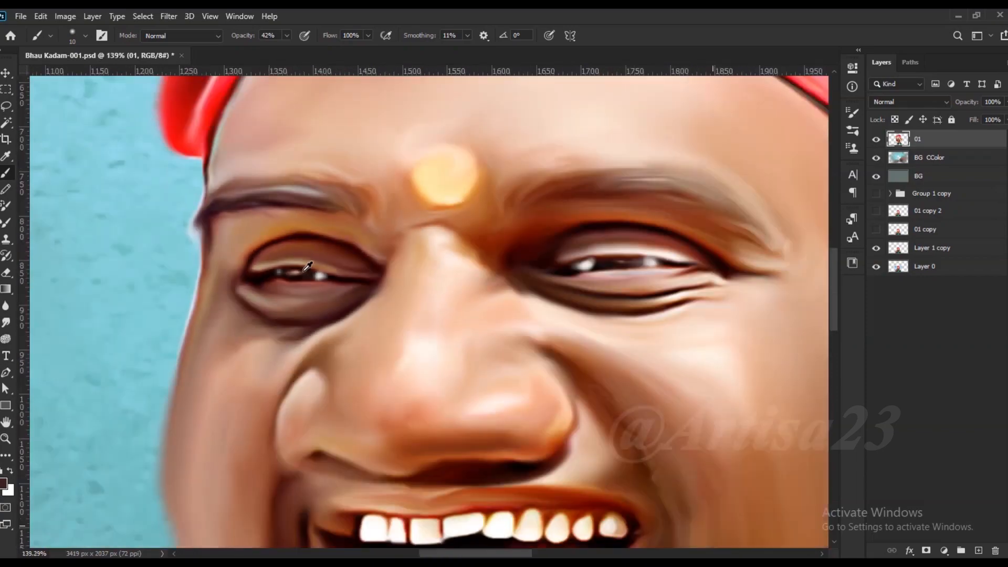
- Sample dark tones around the eye opening and paint them around the pupil and glints
scroll(567, 237, up, 5)
alt+click(535, 240)
mouse_move(448, 275)
mouse_down()
mouse_move(452, 265)
mouse_move(450, 289)
mouse_move(504, 265)
mouse_up()
alt+click(460, 262)
scroll(449, 288, down, 3)
alt+click(517, 257)
alt+click(504, 265)
scroll(504, 265, down, 4)
scroll(558, 265, up, 5)
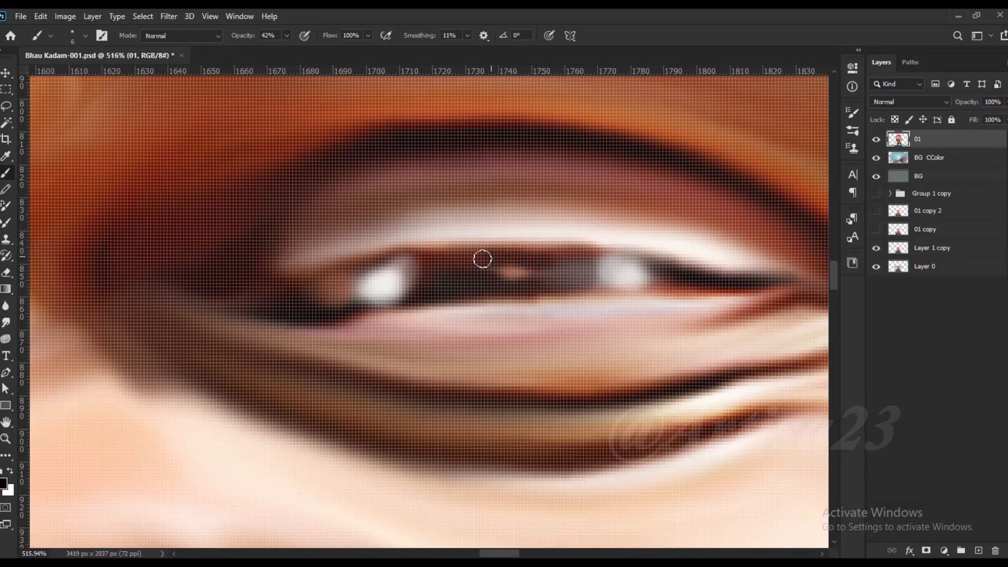
- Darken the grey area between the pupil and the outer glint with black at 5 px
mouse_move(559, 274)
mouse_down()
mouse_move(582, 265)
mouse_move(568, 288)
mouse_up()
scroll(498, 285, down, 8)
scroll(533, 282, up, 6)
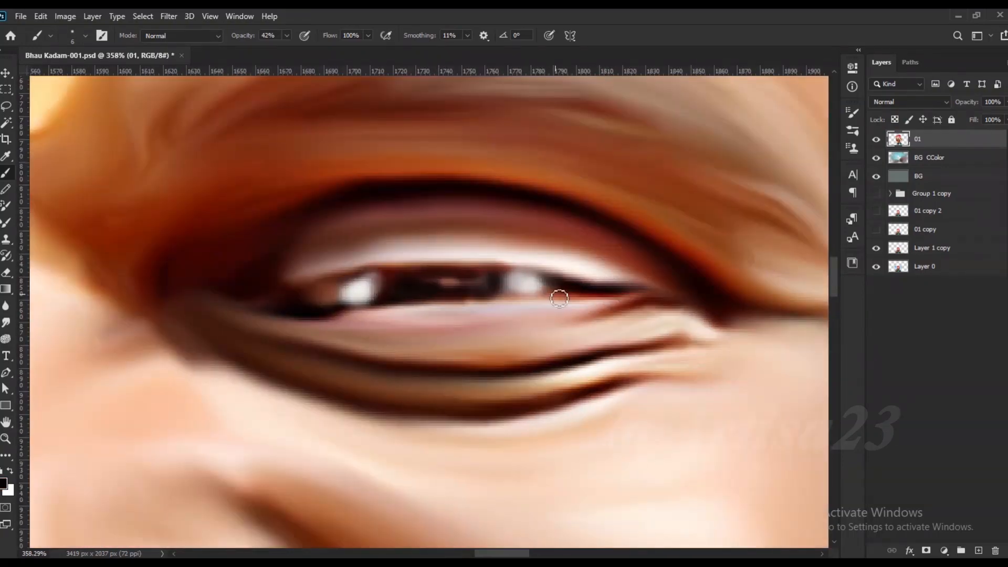
scroll(625, 325, down, 6)
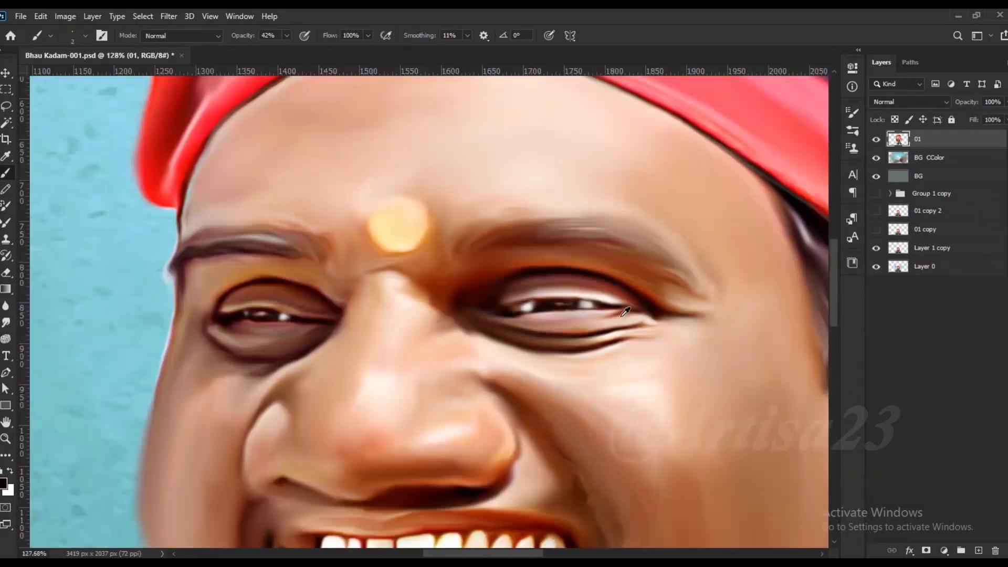
- Sample dark tones around the pupils to touch up both eyes, and save the document
scroll(242, 325, up, 6)
scroll(240, 328, up, 3)
drag(359, 343, 278, 341)
scroll(226, 316, up, 4)
alt+click(219, 317)
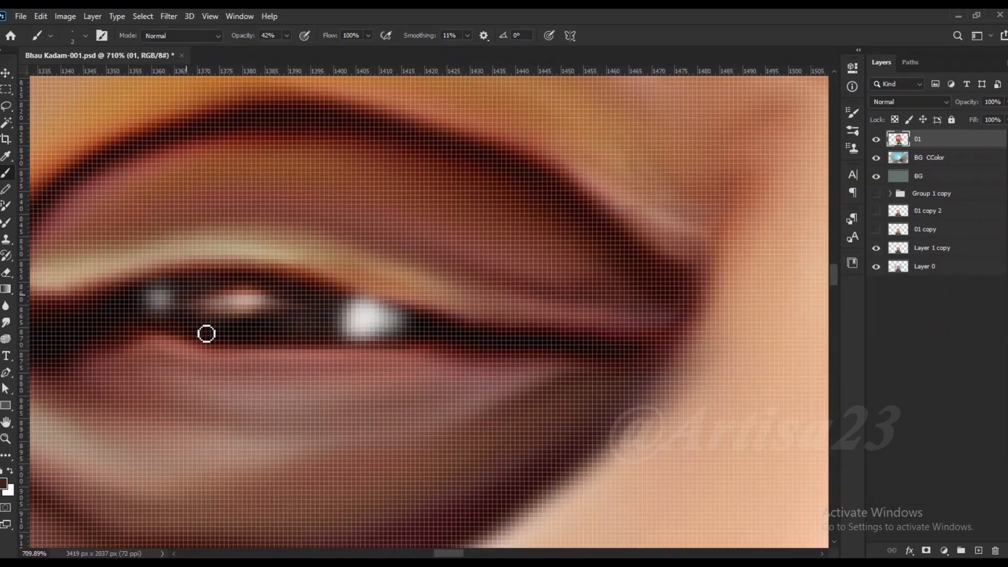
scroll(349, 302, down, 6)
scroll(225, 333, up, 5)
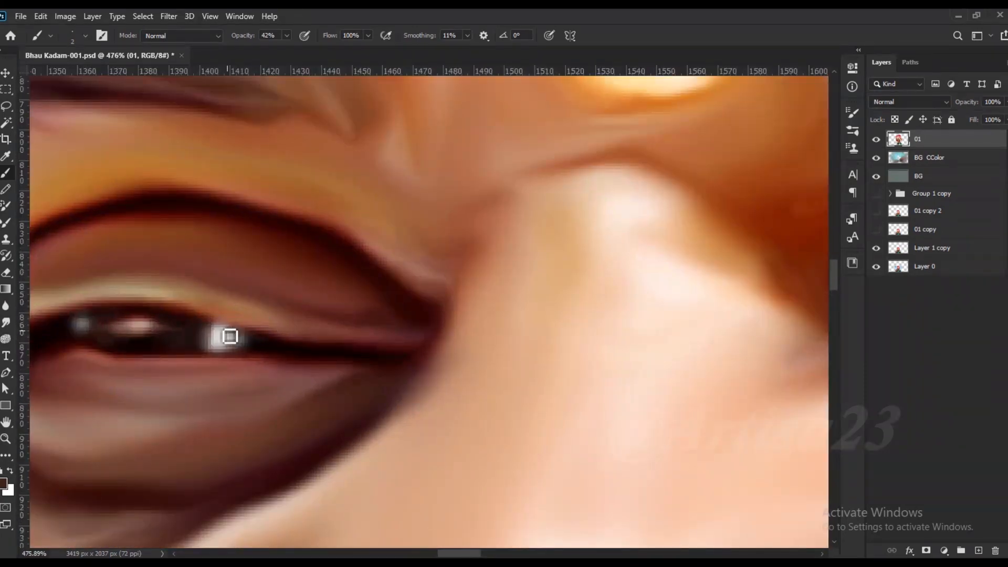
scroll(225, 334, up, 2)
scroll(250, 303, down, 4)
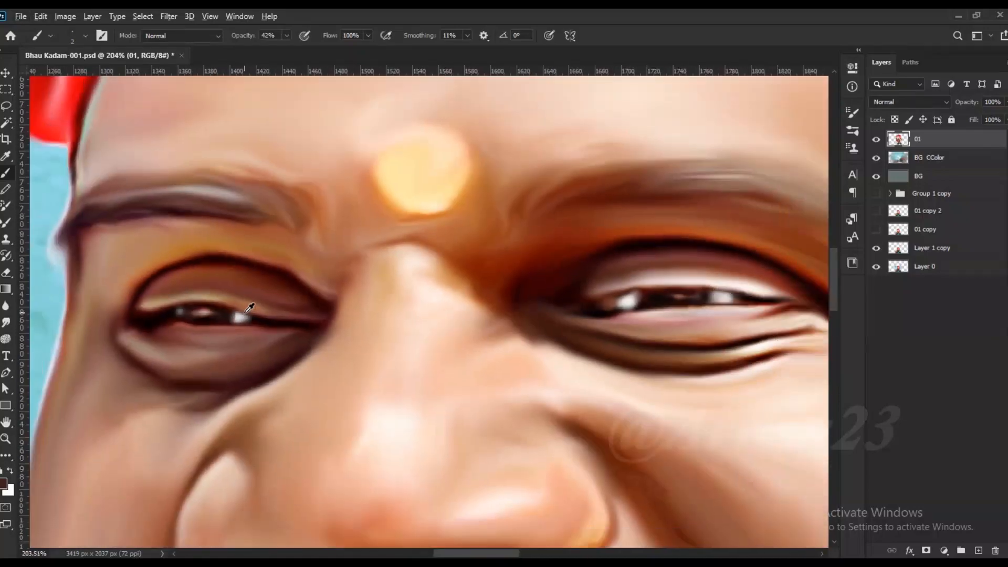
scroll(598, 306, up, 4)
scroll(547, 337, down, 4)
scroll(574, 314, up, 4)
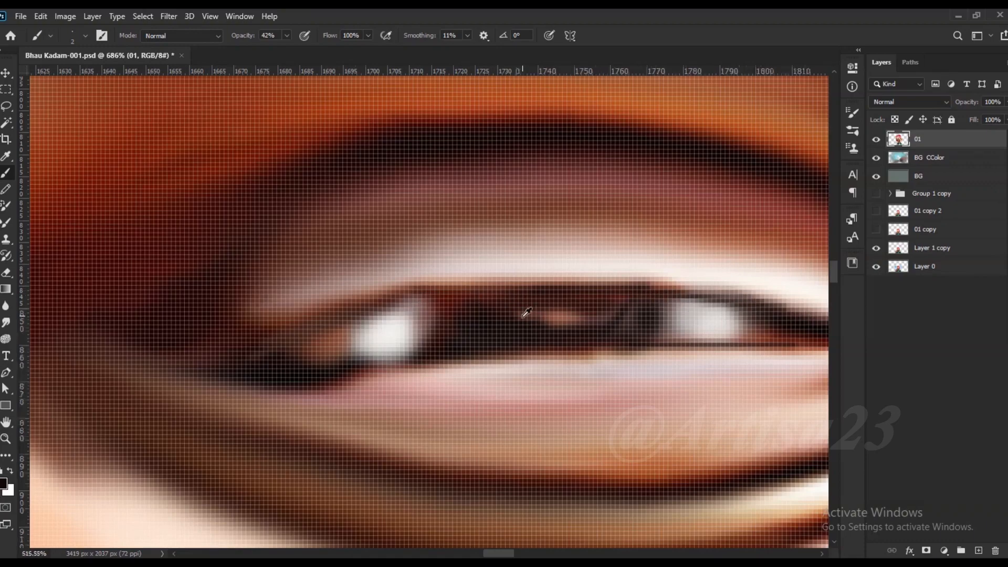
scroll(523, 312, down, 5)
scroll(523, 313, down, 3)
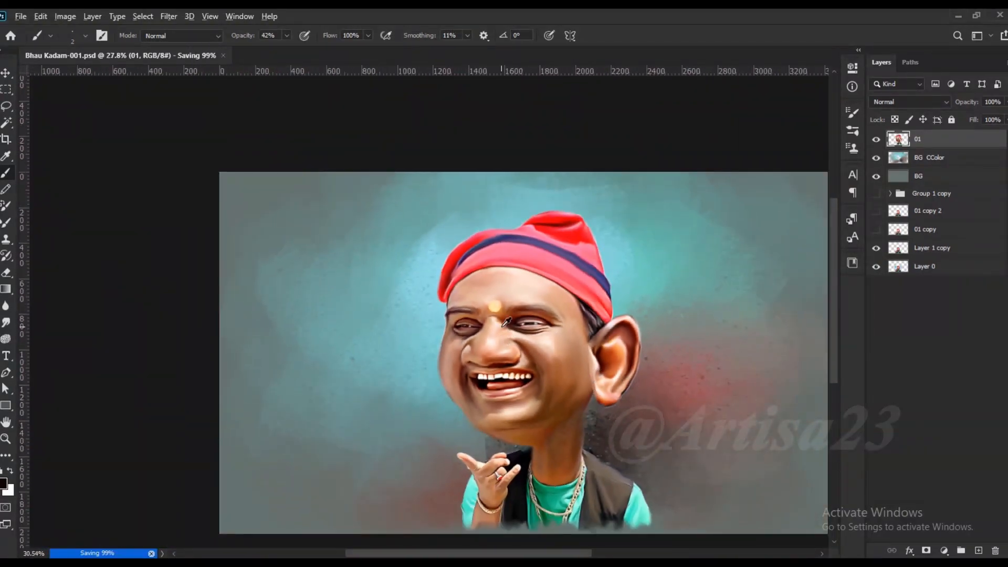
- Sample dark brown tones around the eye nearer the ear and retouch the area around its pupil
scroll(533, 342, up, 3)
scroll(533, 357, up, 6)
alt+click(532, 362)
mouse_move(517, 372)
mouse_down()
mouse_move(502, 423)
mouse_move(439, 401)
mouse_move(506, 367)
mouse_move(526, 430)
mouse_move(438, 441)
mouse_up()
alt+click(539, 409)
scroll(443, 358, down, 10)
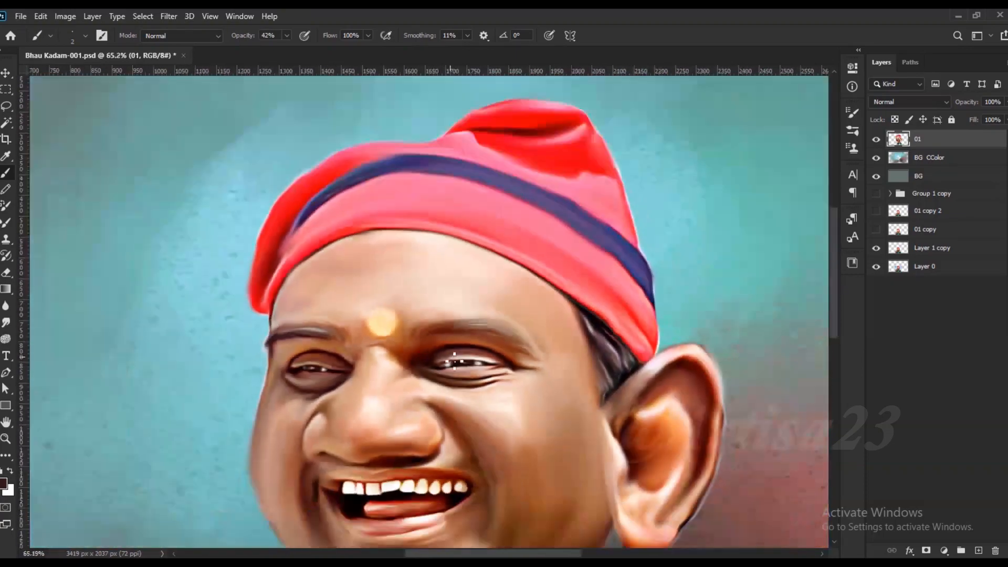
- Check the face, neck and clothing of the caricature, and save the document
scroll(462, 447, up, 3)
scroll(581, 436, up, 2)
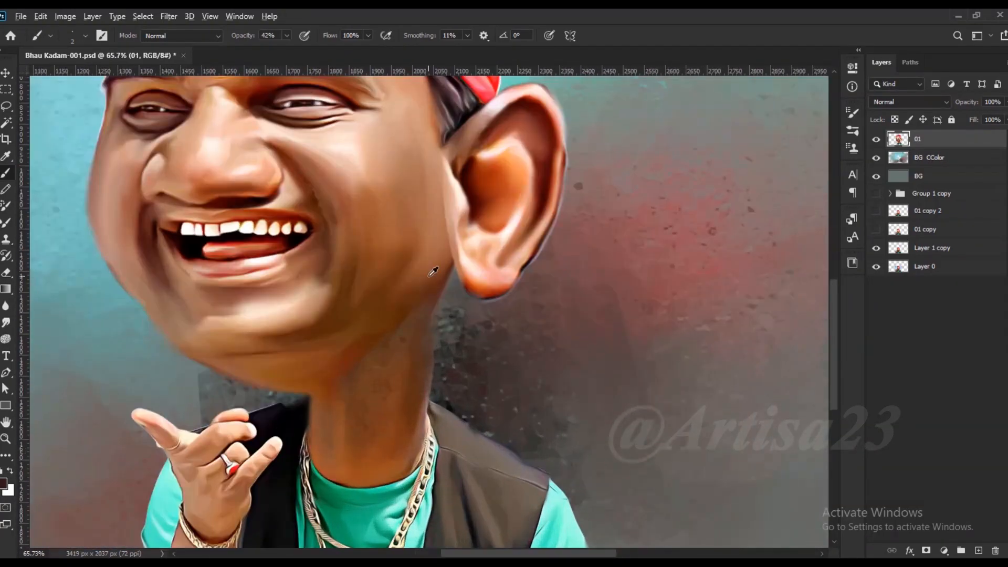
scroll(463, 435, down, 2)
scroll(466, 436, down, 2)
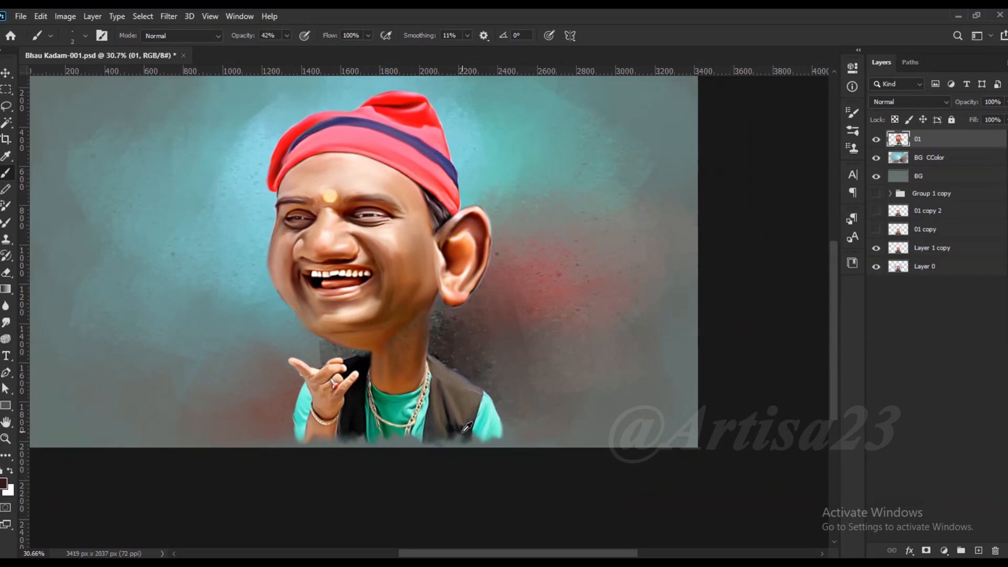
scroll(462, 432, down, 2)
scroll(410, 228, up, 4)
scroll(399, 200, down, 4)
scroll(397, 198, down, 3)
key(ctrl+s)
- Paint black fold strokes on the brown vest panel below the ear with a 10 px brush
scroll(430, 357, up, 3)
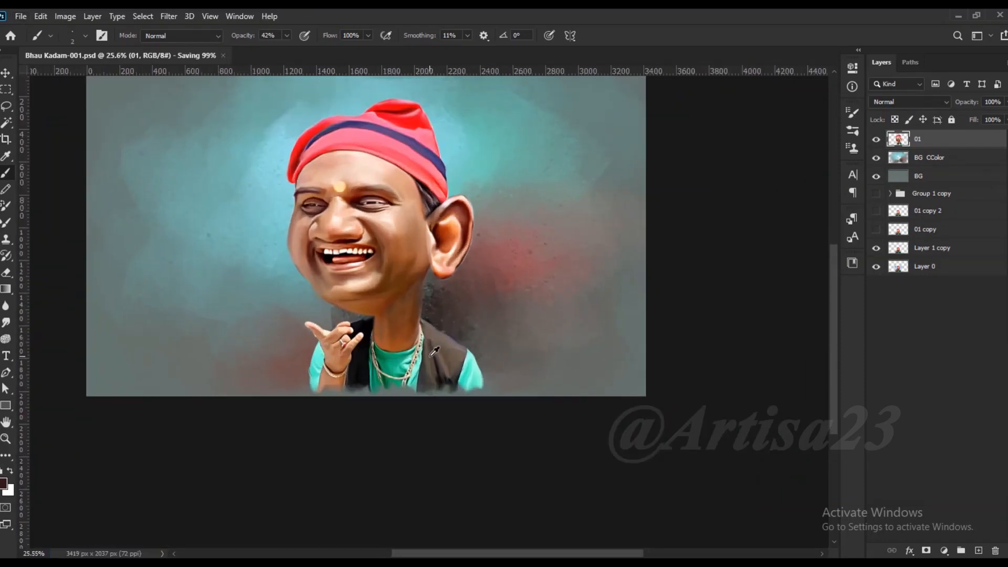
scroll(434, 351, up, 5)
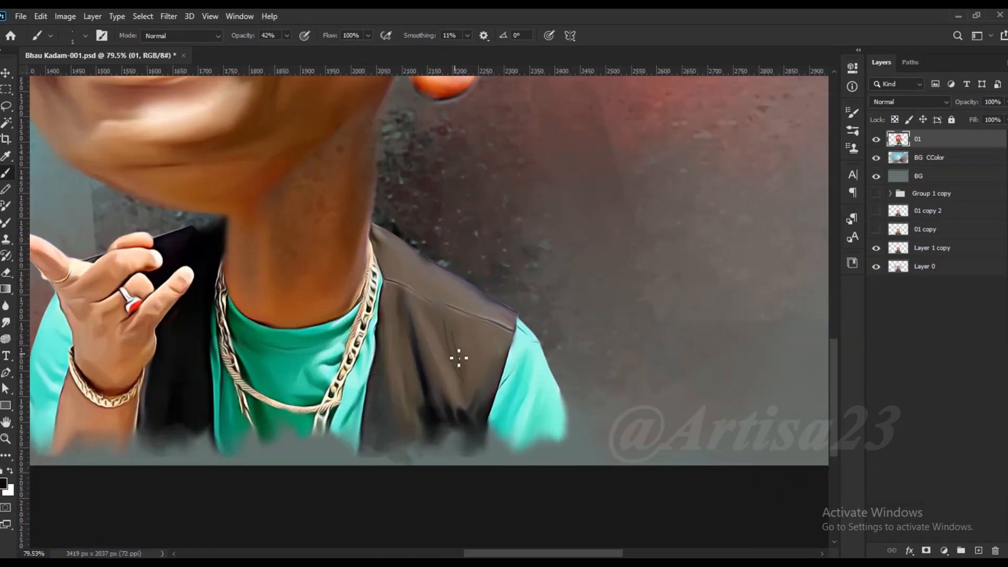
key(bracketright)
key(bracketright)
key(bracketright)
key(bracketright)
key(bracketright)
key(bracketright)
drag(436, 324, 462, 386)
drag(445, 344, 462, 390)
drag(401, 336, 409, 394)
drag(400, 318, 407, 376)
drag(391, 395, 395, 420)
- Paint grey-brown fold strokes on the darker vest panel beside the raised hand at 10 px
scroll(438, 358, up, 2)
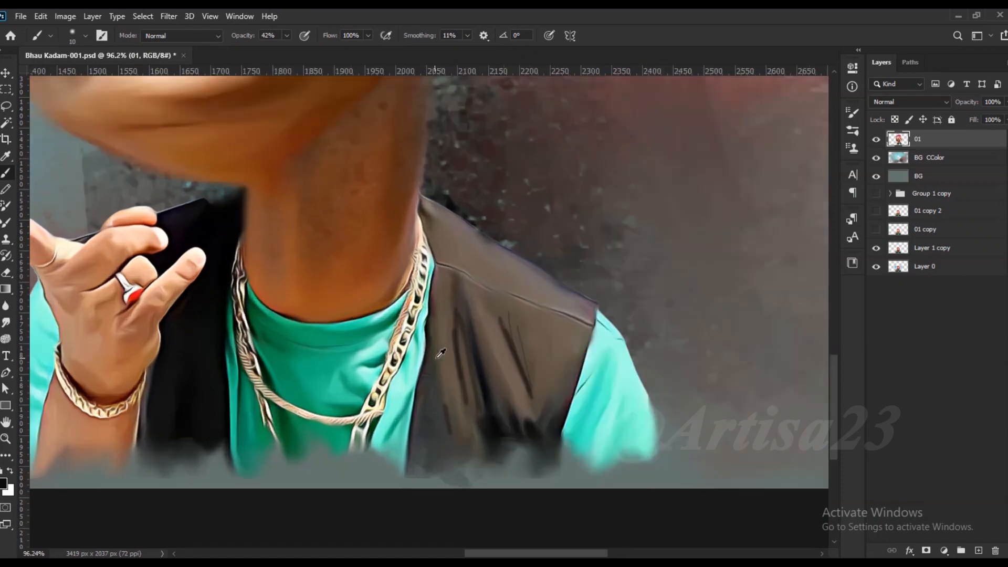
drag(190, 337, 204, 386)
drag(174, 353, 197, 428)
drag(181, 307, 199, 362)
drag(198, 293, 219, 345)
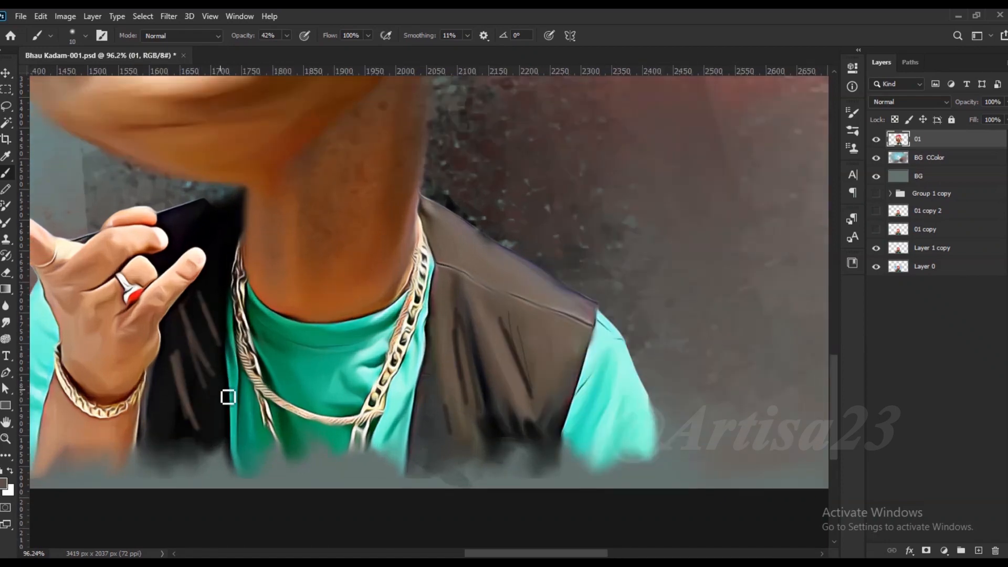
- Blend the painted folds on both vest panels with the Smudge tool at 52% strength, enlarging its brush
click(6, 322)
scroll(206, 372, up, 1)
scroll(206, 371, up, 4)
key(bracketright)
mouse_move(203, 376)
mouse_down()
mouse_move(187, 463)
mouse_move(189, 262)
mouse_up()
key(])
key(])
key(])
mouse_move(623, 279)
mouse_down()
mouse_move(598, 329)
mouse_move(630, 489)
mouse_move(683, 426)
mouse_move(695, 465)
mouse_move(668, 506)
mouse_up()
- Smudge the ragged lower edge of the vest, shirt, forearm and sleeve into the background at 70 px
scroll(620, 409, down, 3)
scroll(583, 451, down, 2)
drag(565, 480, 527, 503)
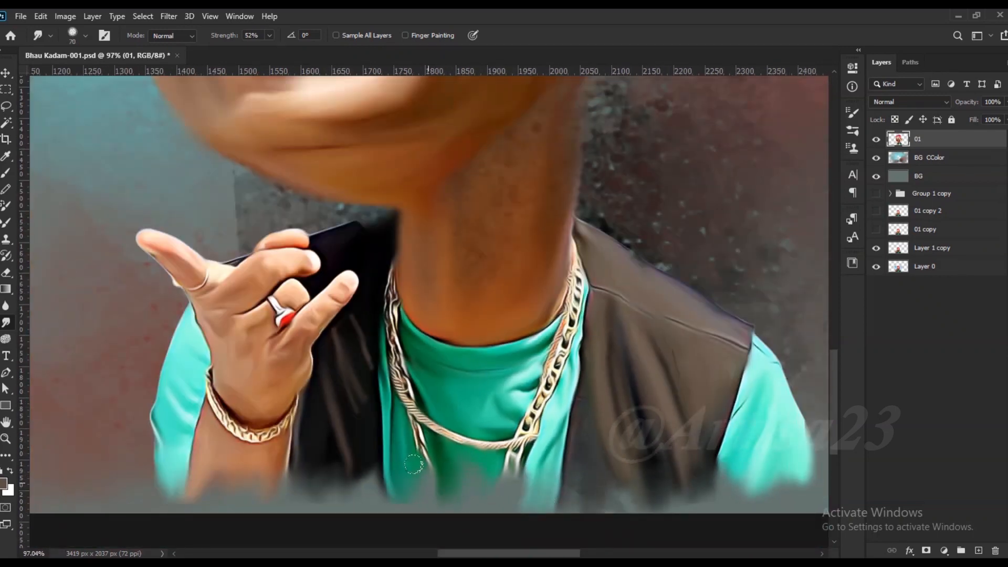
scroll(425, 481, down, 2)
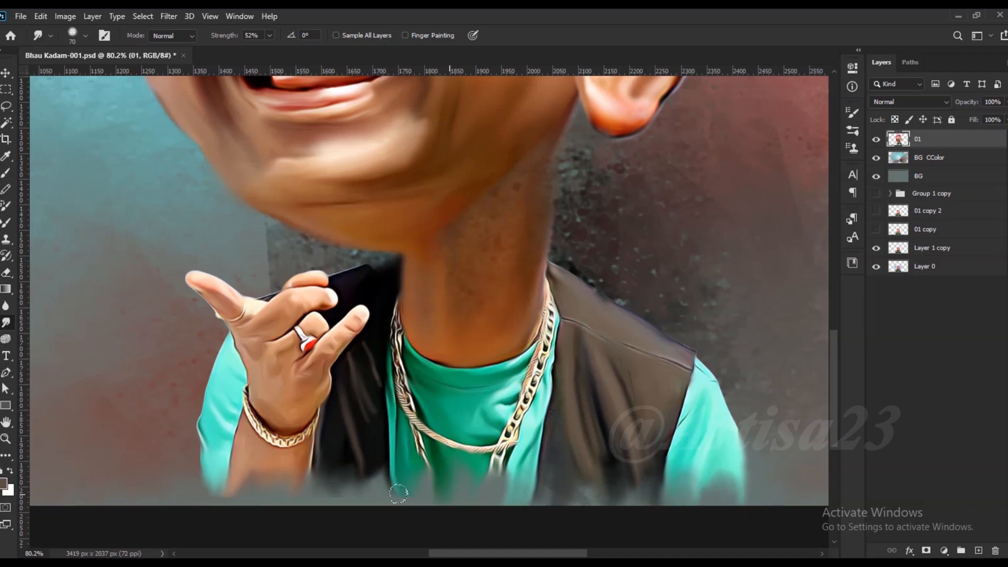
drag(250, 471, 196, 509)
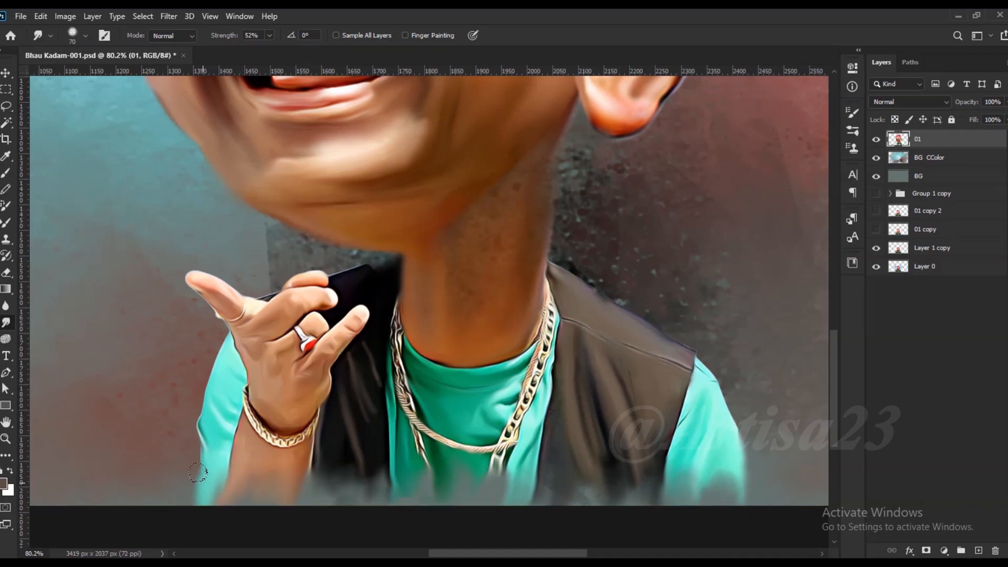
- Smudge the dark fringe along the outer edge of the ear and earlobe to soften it
scroll(713, 490, down, 5)
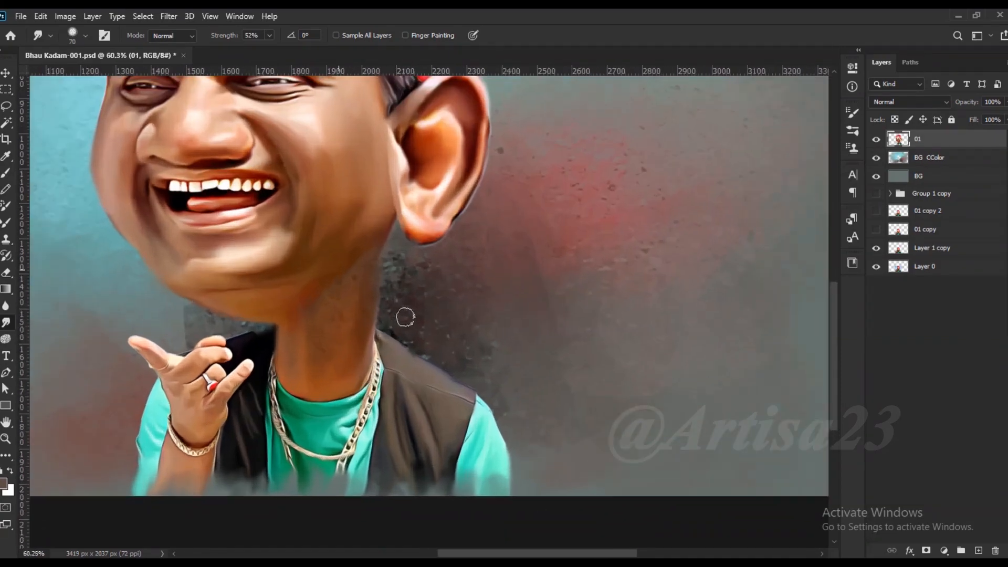
scroll(417, 304, up, 5)
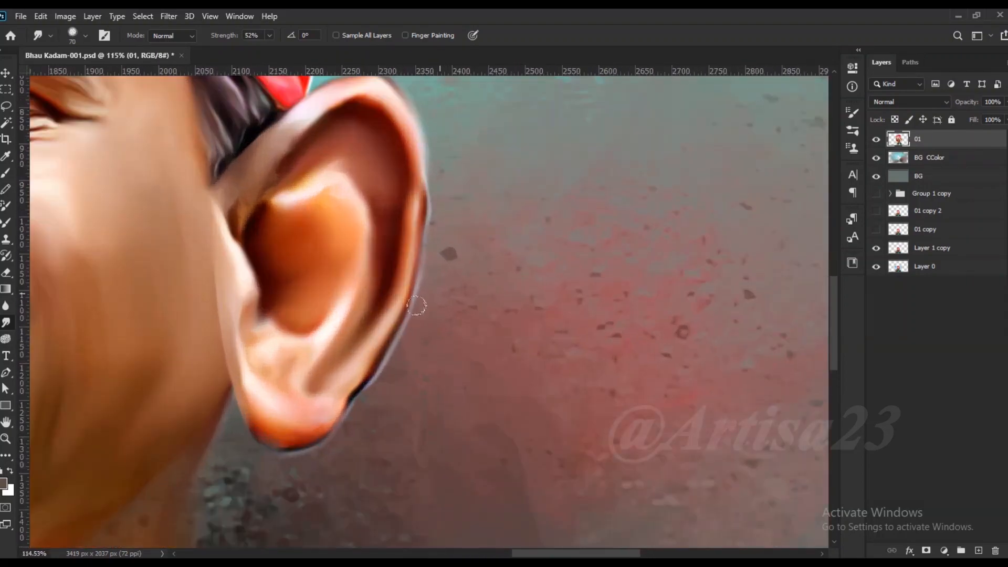
drag(385, 357, 315, 454)
scroll(400, 240, up, 2)
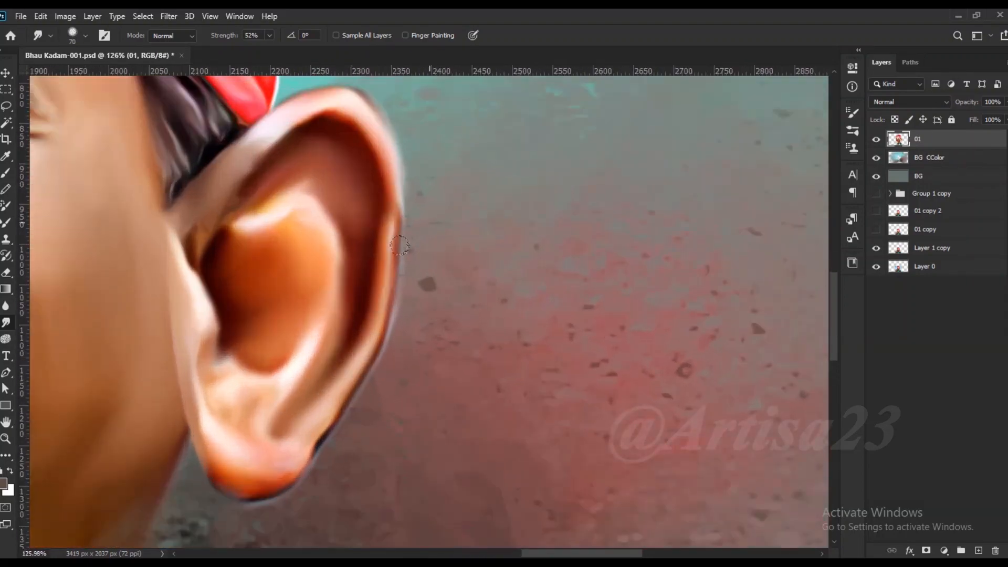
scroll(399, 378, down, 5)
scroll(344, 362, up, 4)
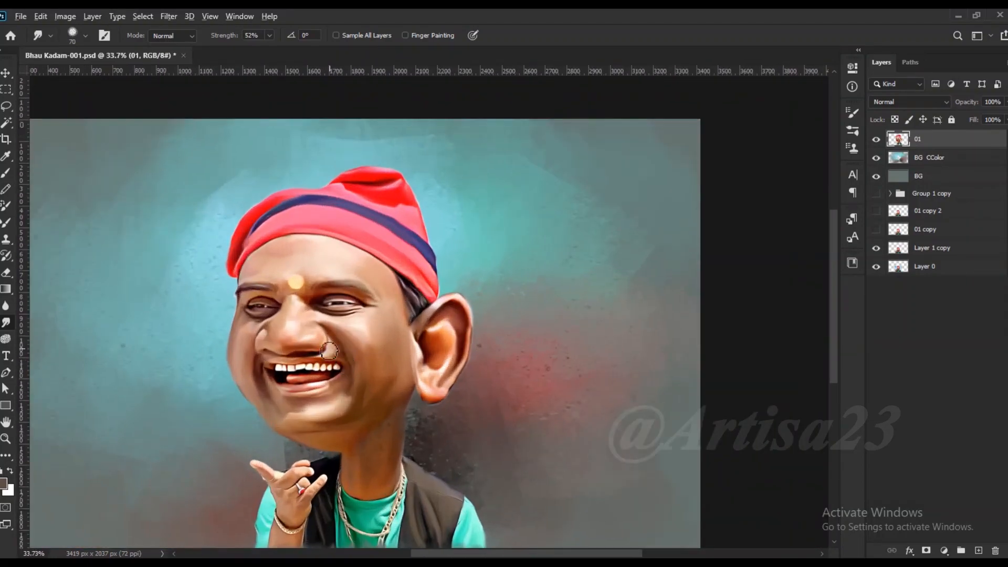
- Brighten layer 01 with a Curves adjustment that maps input 120 to output 138
scroll(276, 316, down, 4)
click(65, 17)
mouse_move(105, 49)
click(212, 73)
drag(637, 350, 636, 339)
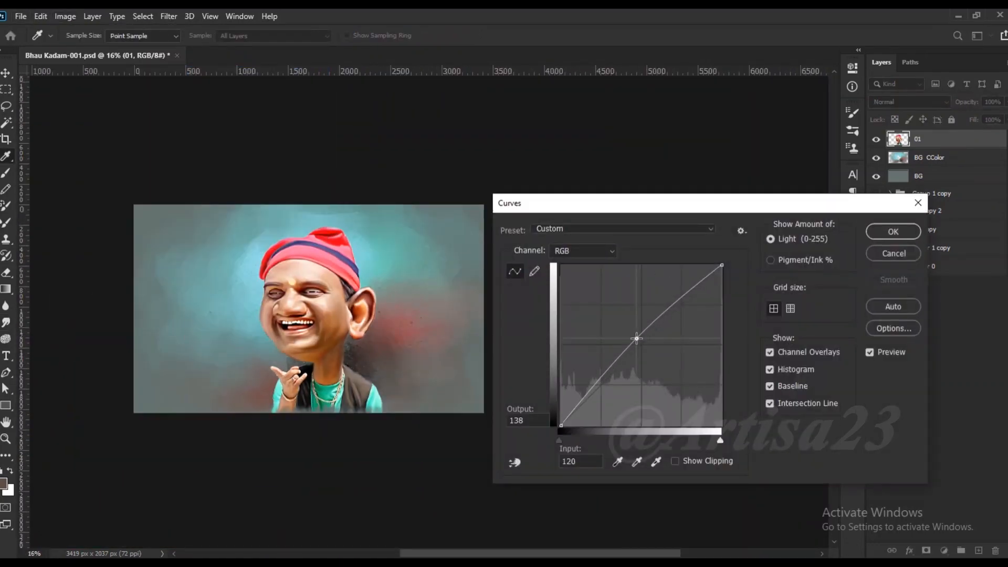
click(885, 236)
scroll(393, 342, up, 1)
key(v)
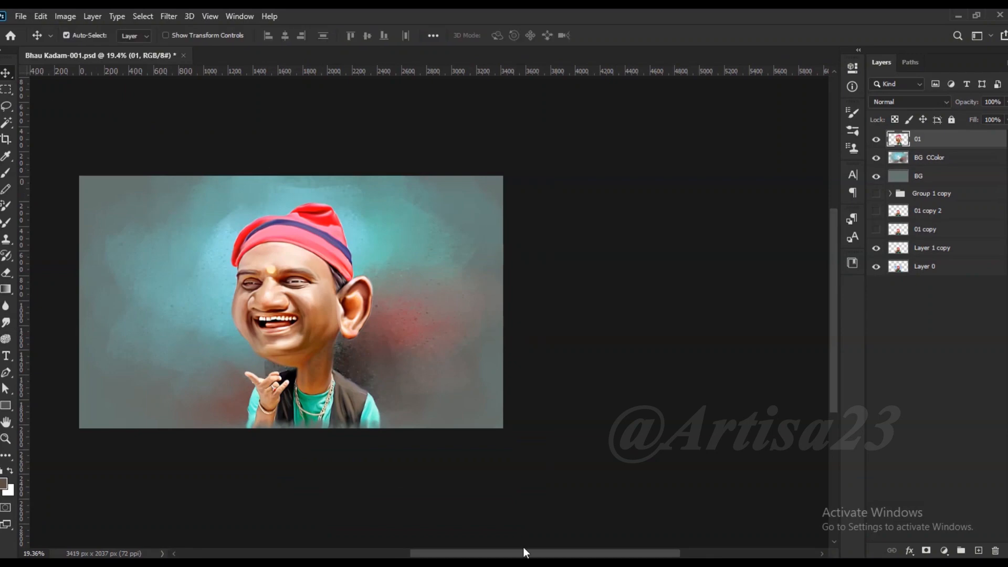
- Save the document, and save it under the new file name Bhau Kadam-01
key(ctrl+s)
click(21, 16)
click(41, 170)
click(140, 234)
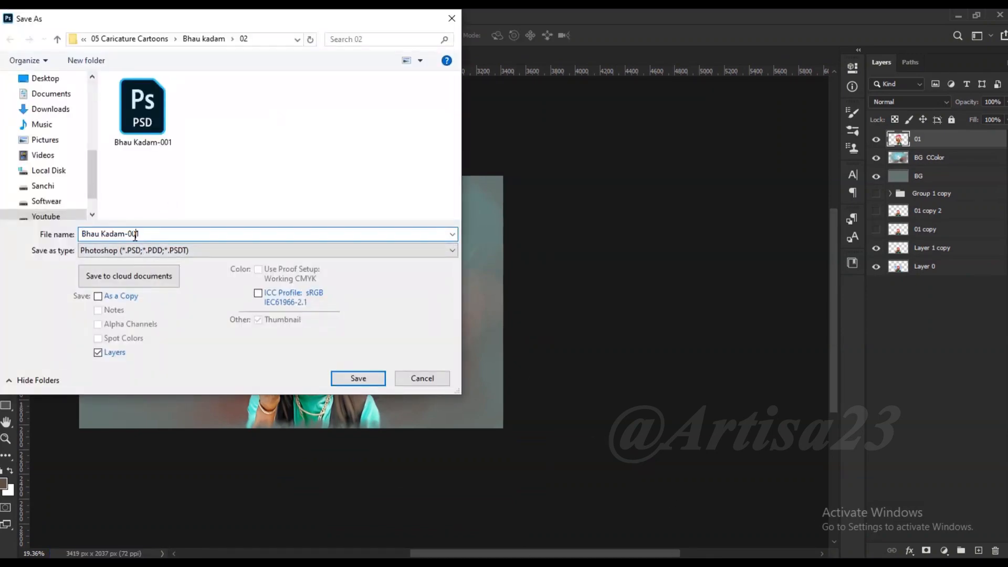
key(Return)
- Save another version of the document with the last digit of the file name changed to 2
click(20, 15)
click(41, 170)
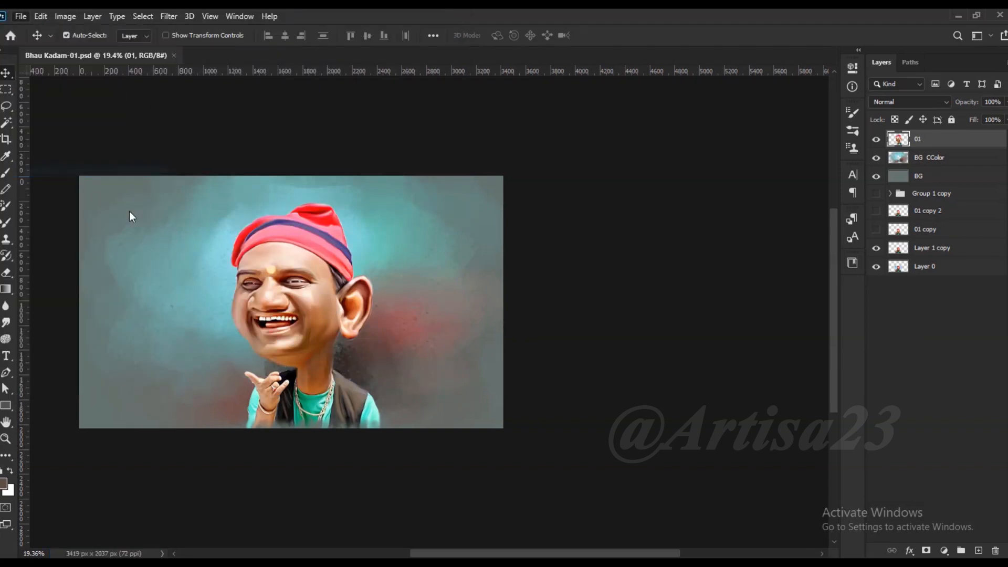
drag(140, 235, 134, 235)
text(2)
key(Return)
click(20, 14)
click(47, 170)
key(Return)
- Delete the second file from the save folder and save the document as Bhau Kadam-01a
click(23, 13)
click(160, 169)
click(216, 115)
key(Delete)
click(148, 119)
click(141, 234)
click(141, 234)
text(a)
click(358, 383)
- Add a top layer named Color 01 and load the outline of layer 01 as a selection
scroll(252, 200, down, 5)
scroll(315, 236, up, 5)
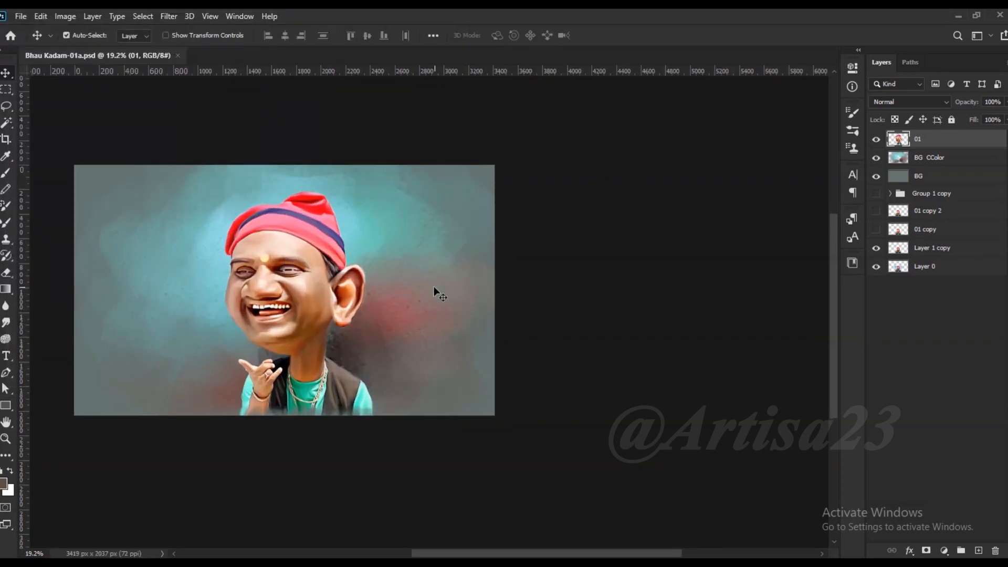
click(978, 550)
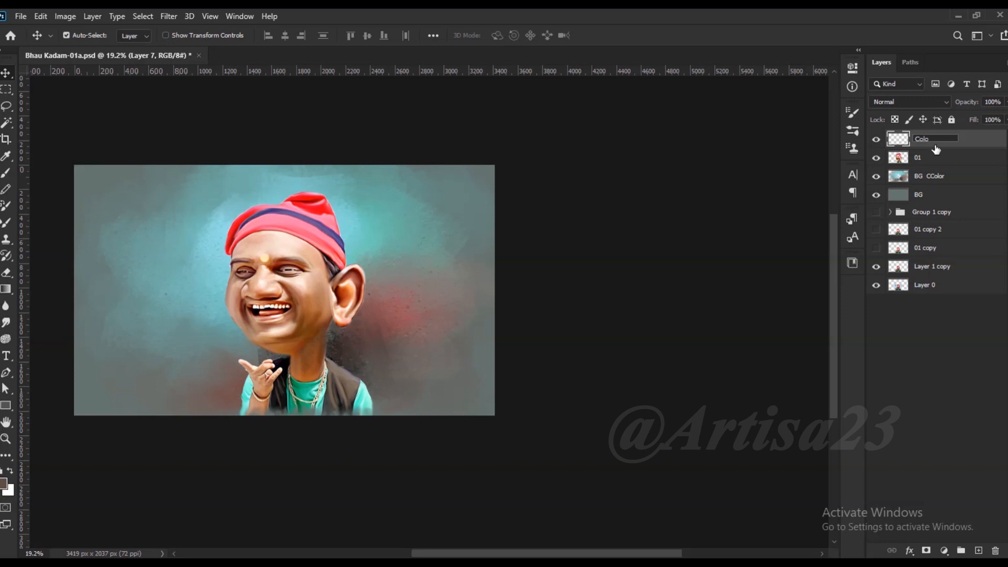
key(Return)
ctrl+click(897, 159)
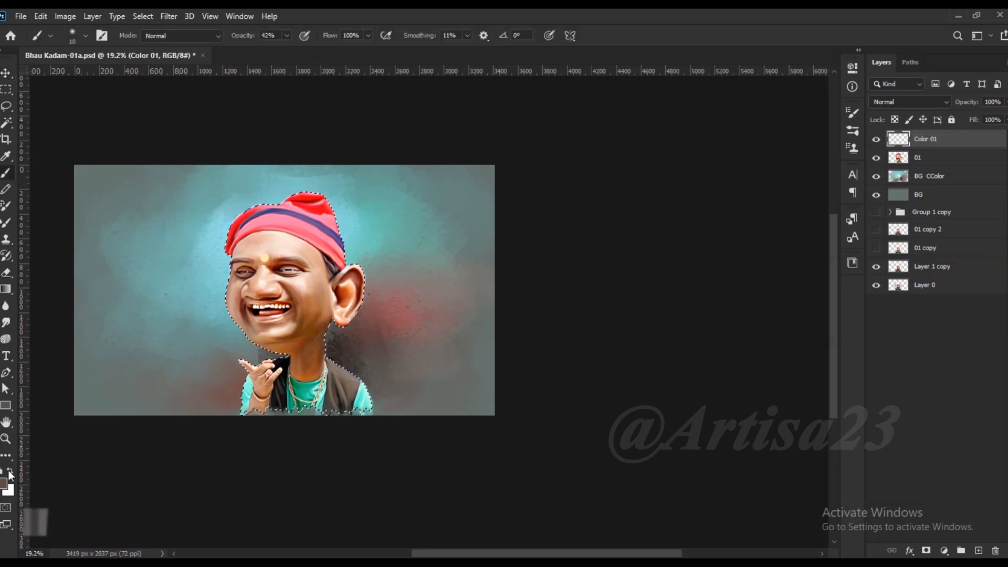
- Set the foreground colour to dark red a40000 and the brush opacity to 17%
click(3, 484)
click(849, 255)
click(822, 309)
click(963, 249)
click(287, 36)
drag(270, 48, 272, 48)
- Set the blend mode of the Color 01 layer to Color
click(910, 102)
click(887, 393)
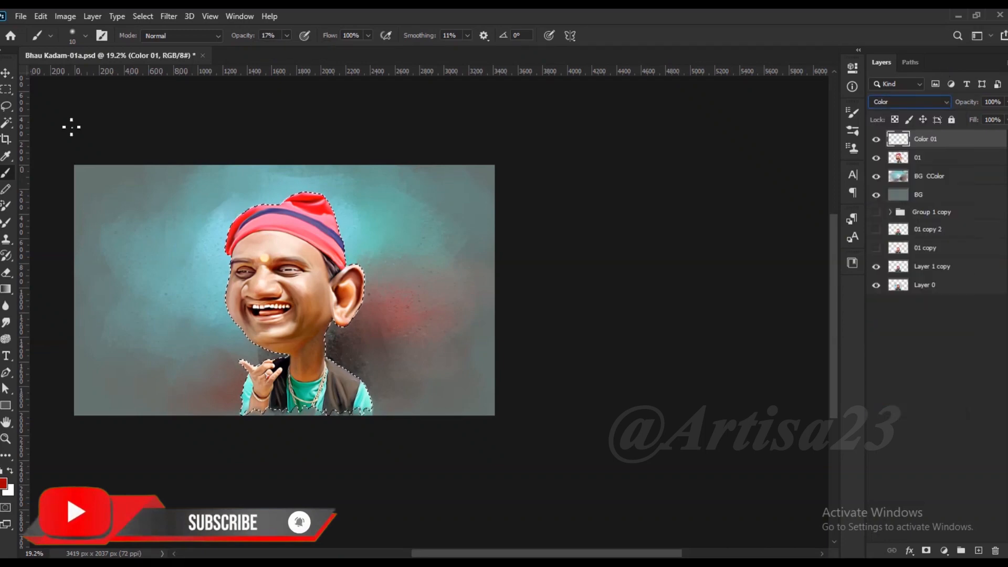
click(852, 112)
click(817, 111)
- Enlarge the brush and paint a soft red blush over both cheeks and the nose on Color 01
scroll(310, 307, up, 5)
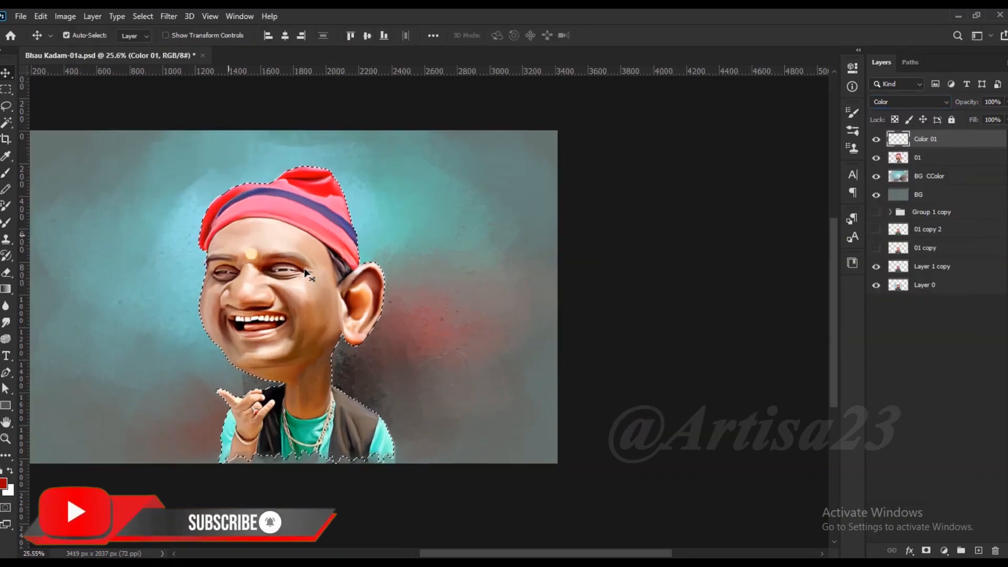
key(bracketright)
key(bracketright)
key(bracketright)
key(bracketright)
key(bracketright)
key(bracketright)
key(bracketright)
key(bracketright)
key(bracketright)
key(bracketright)
key(bracketright)
drag(308, 319, 300, 313)
drag(216, 313, 206, 310)
- Tint the ear, neck and fingers with the same red, and blend the tint using the Smudge tool at 52% strength
key(bracketleft)
key(bracketleft)
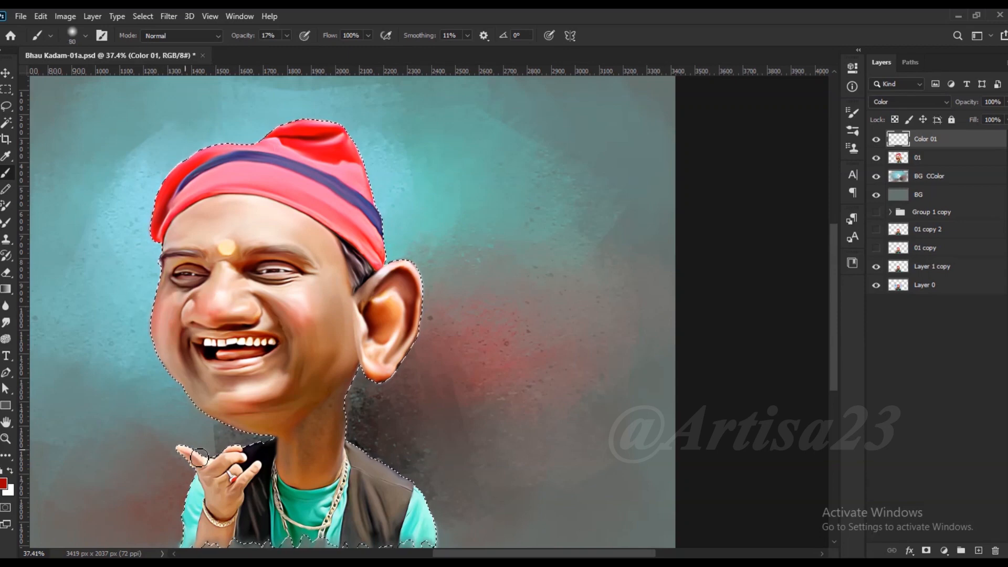
drag(378, 321, 386, 346)
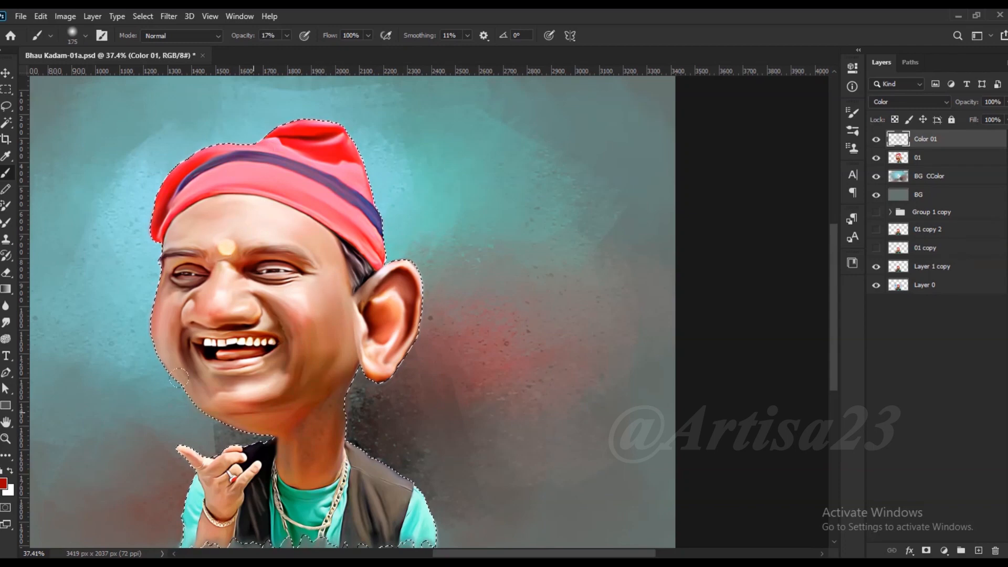
click(12, 324)
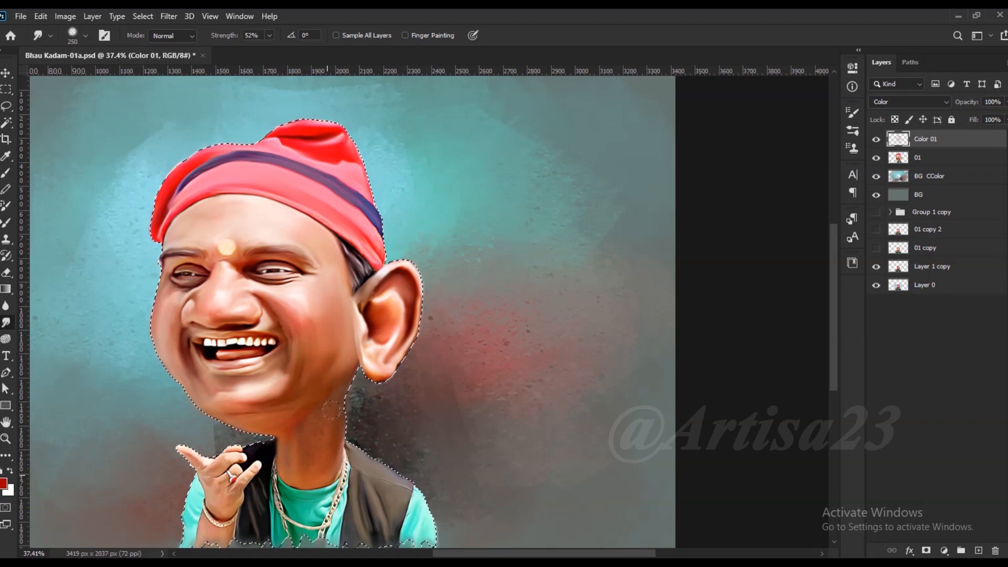
- Add a layer named Ccolor 02 above Color 01 and choose a bright orange foreground colour
click(979, 551)
double_click(930, 138)
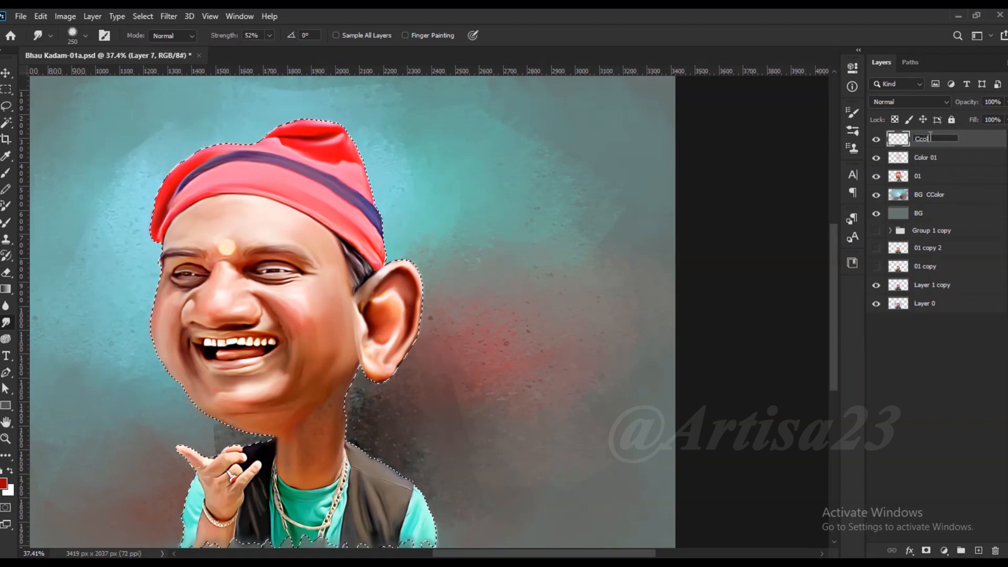
click(3, 482)
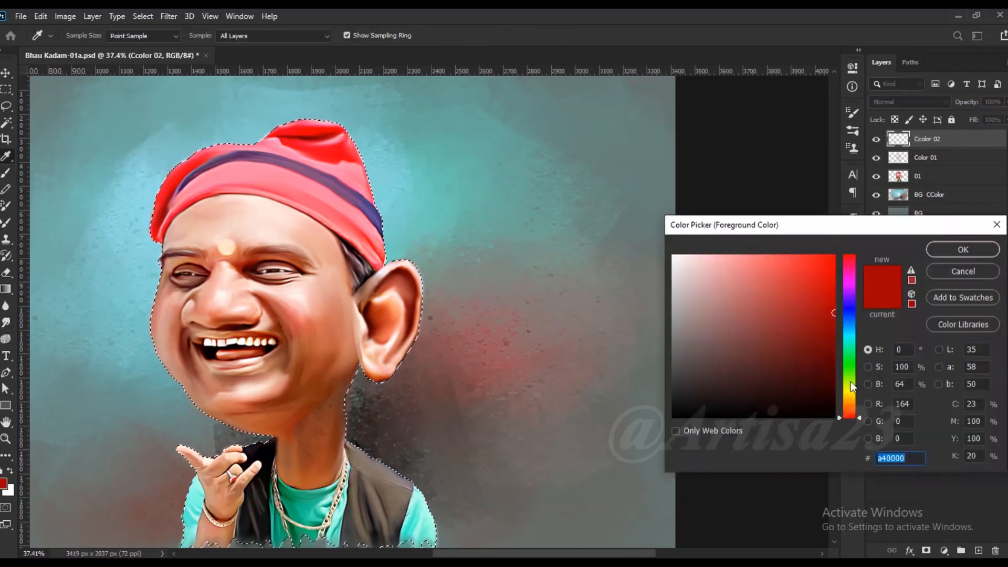
drag(850, 381, 849, 401)
click(811, 265)
click(963, 250)
- Set the Ccolor 02 layer to Color blending and tint the jaw, nose side, forehead and hand orange at 17% opacity
click(910, 102)
click(893, 402)
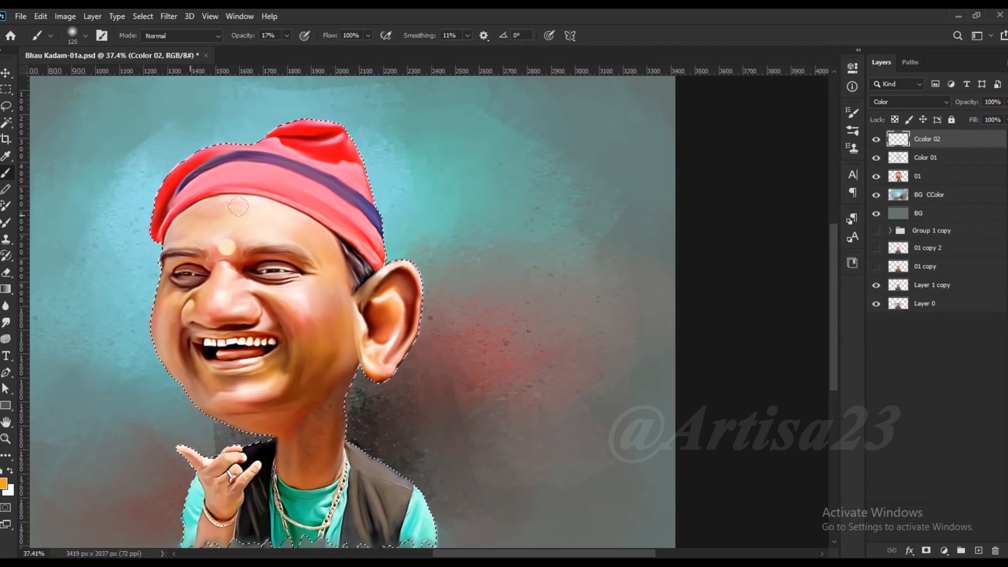
scroll(210, 482, down, 2)
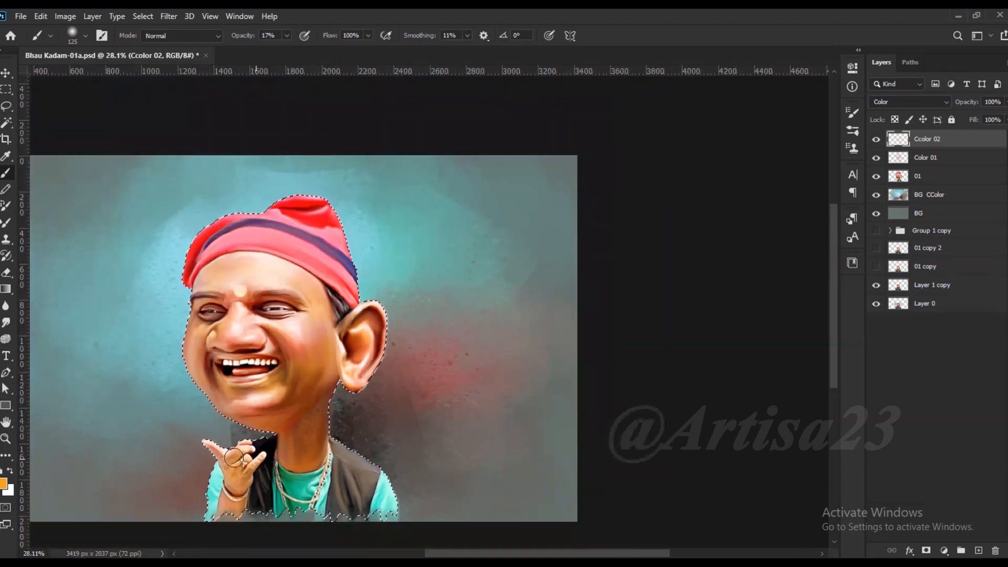
- Blend the orange tint on the Ccolor 02 layer using the Smudge tool, then deselect and save the document
scroll(253, 439, up, 2)
key(r)
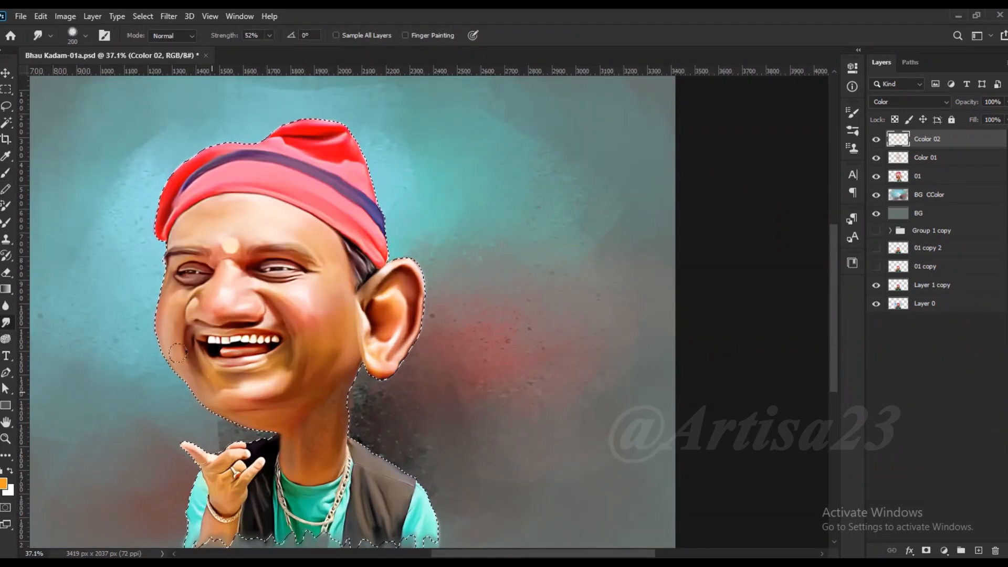
scroll(255, 371, down, 2)
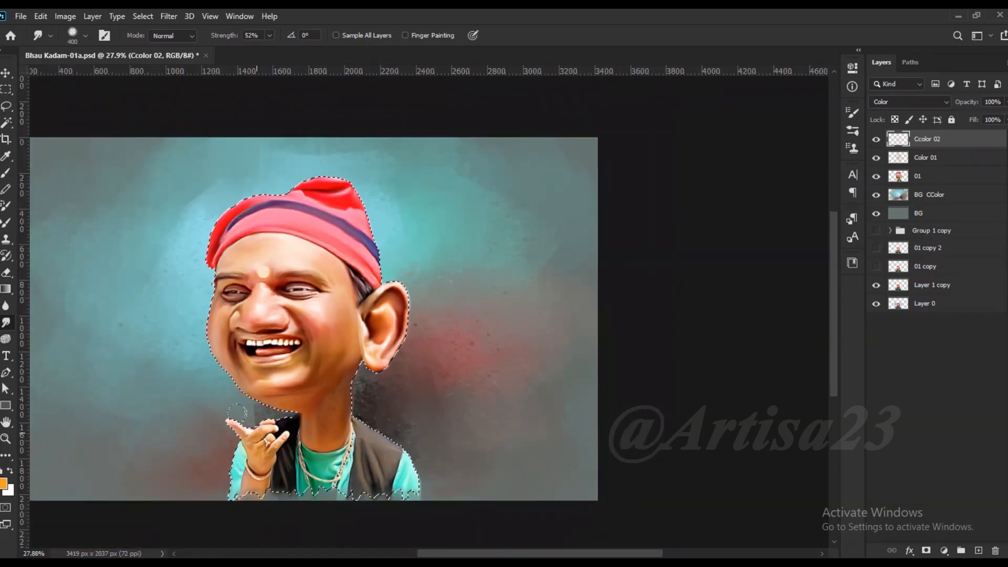
key(ctrl+d)
key(ctrl+s)
scroll(360, 313, up, 5)
scroll(360, 312, down, 6)
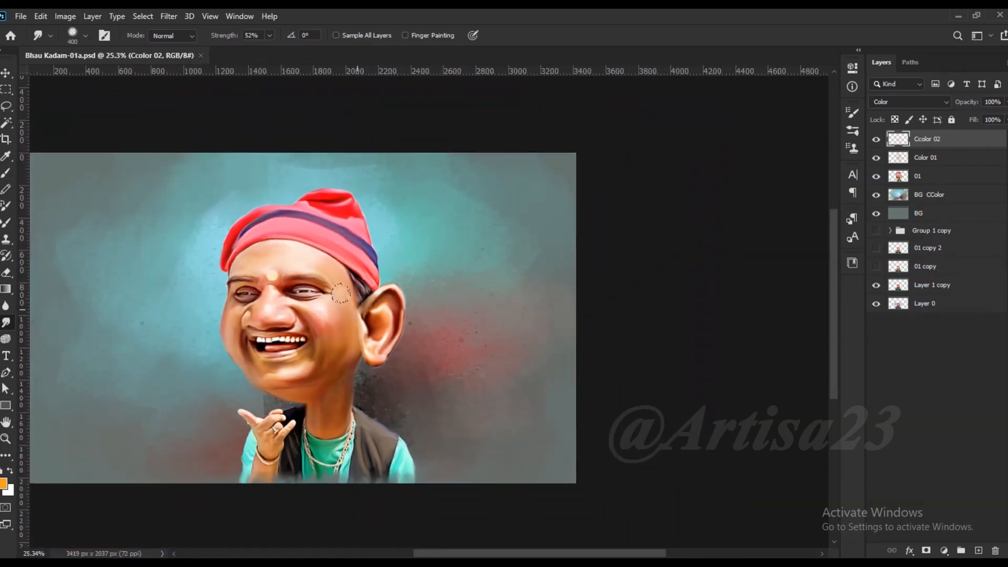
- Add a layer named Lips above Ccolor 02 and set the foreground colour to dark red 750101
click(979, 550)
key(Return)
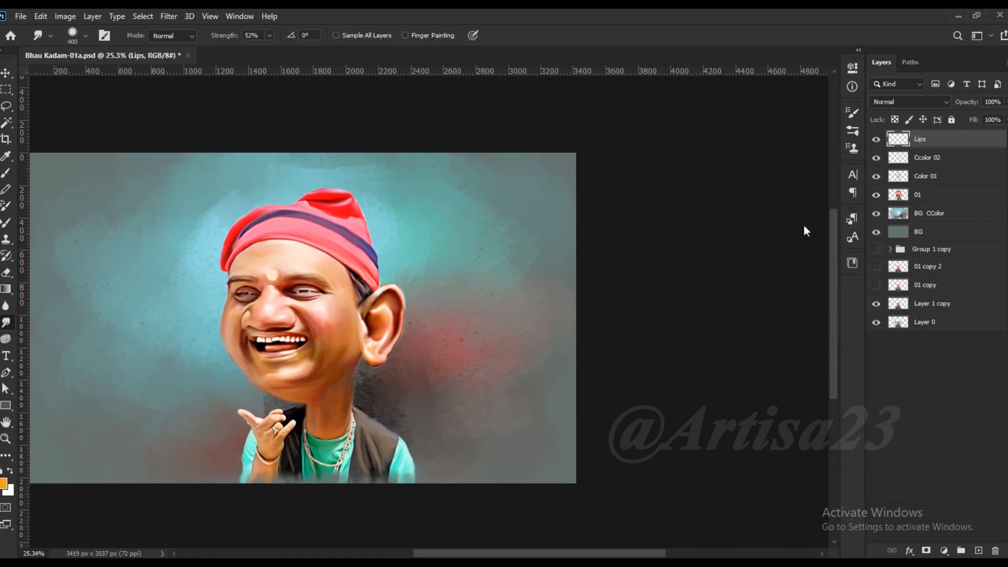
scroll(291, 351, up, 4)
click(7, 173)
click(3, 483)
click(849, 256)
click(832, 342)
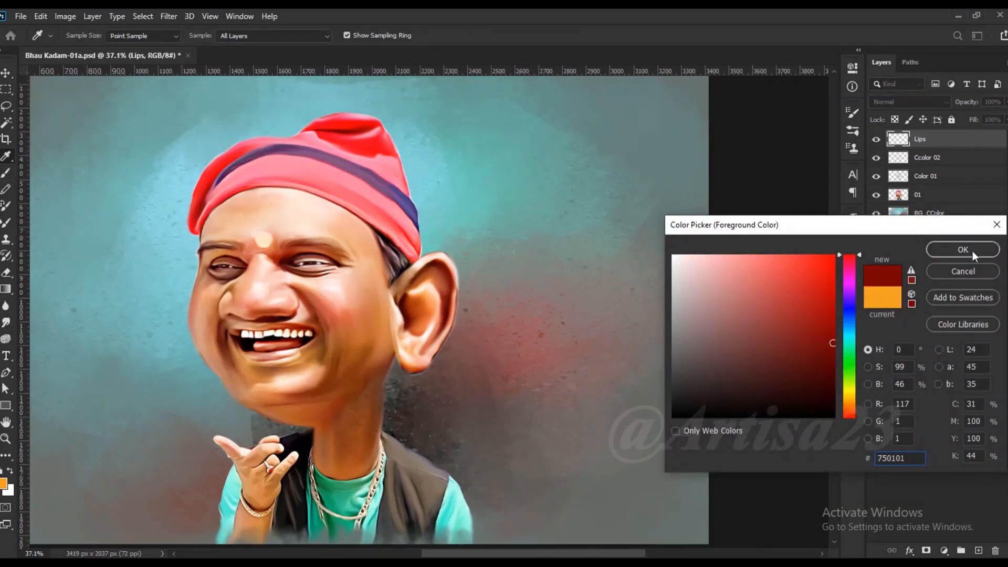
click(962, 250)
- Paint the upper and lower lips dark red with a small brush at 56% opacity, and set the Lips layer to Overlay
scroll(329, 344, up, 10)
click(294, 296)
key(bracketleft)
key(bracketleft)
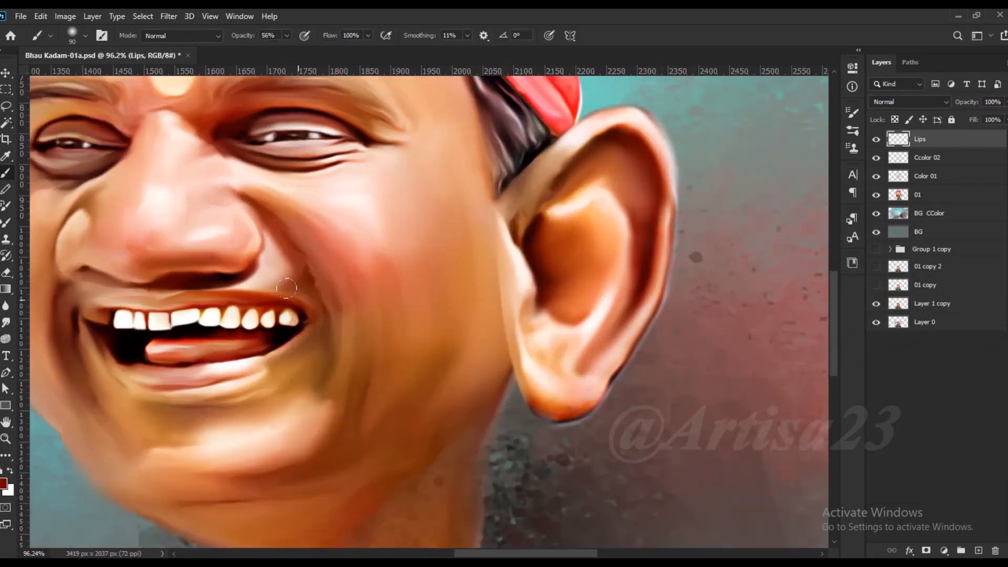
mouse_move(300, 305)
mouse_down()
mouse_move(192, 298)
mouse_move(212, 309)
mouse_move(154, 307)
mouse_up()
scroll(154, 307, up, 2)
mouse_move(196, 333)
mouse_down()
mouse_move(79, 344)
mouse_move(76, 359)
mouse_move(95, 402)
mouse_move(158, 421)
mouse_move(263, 410)
mouse_move(231, 396)
mouse_move(176, 399)
mouse_move(333, 385)
mouse_move(263, 412)
mouse_move(153, 423)
mouse_move(226, 420)
mouse_move(256, 408)
mouse_move(139, 426)
mouse_move(297, 388)
mouse_move(203, 432)
mouse_move(135, 435)
mouse_up()
scroll(322, 367, down, 5)
click(911, 102)
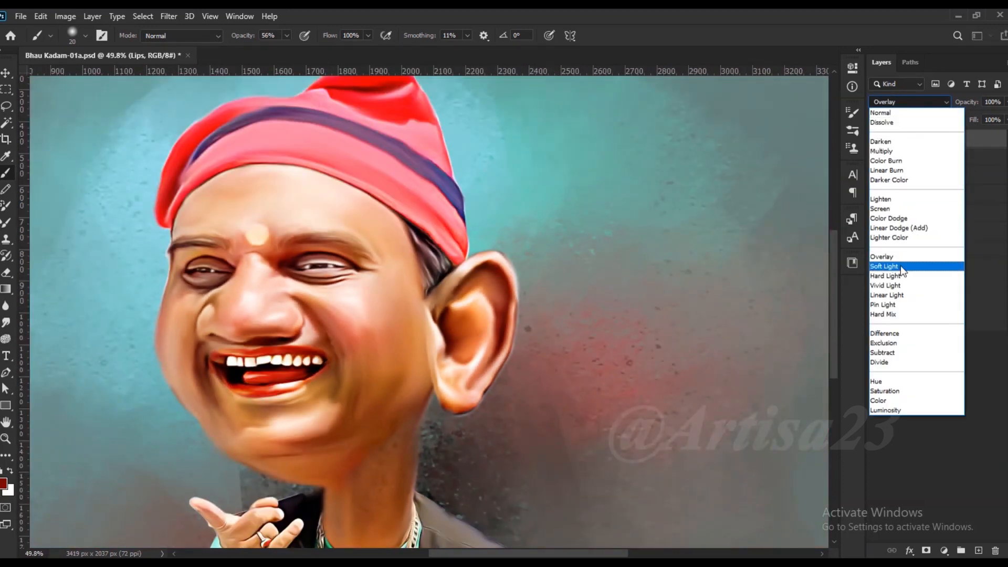
click(903, 257)
- Shift the lip colour towards pink with Hue/Saturation, using a hue value of -75
click(65, 17)
mouse_move(85, 49)
click(252, 117)
drag(829, 411, 795, 404)
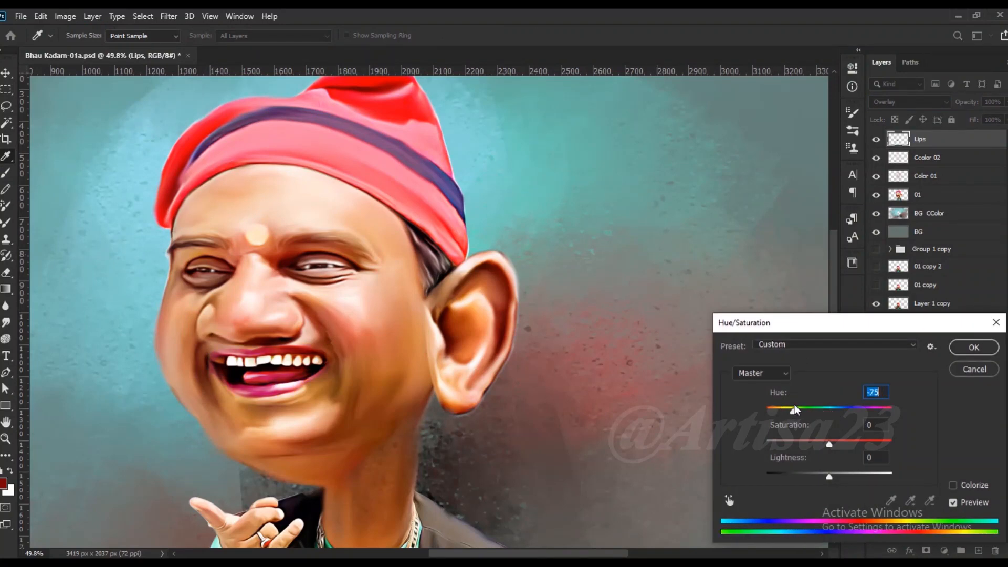
key(Return)
- Reduce the Lips layer's fill and opacity to 67%, compare the lips with the layer hidden and shown, and save
click(1005, 119)
drag(1006, 135, 988, 118)
click(1005, 102)
click(876, 139)
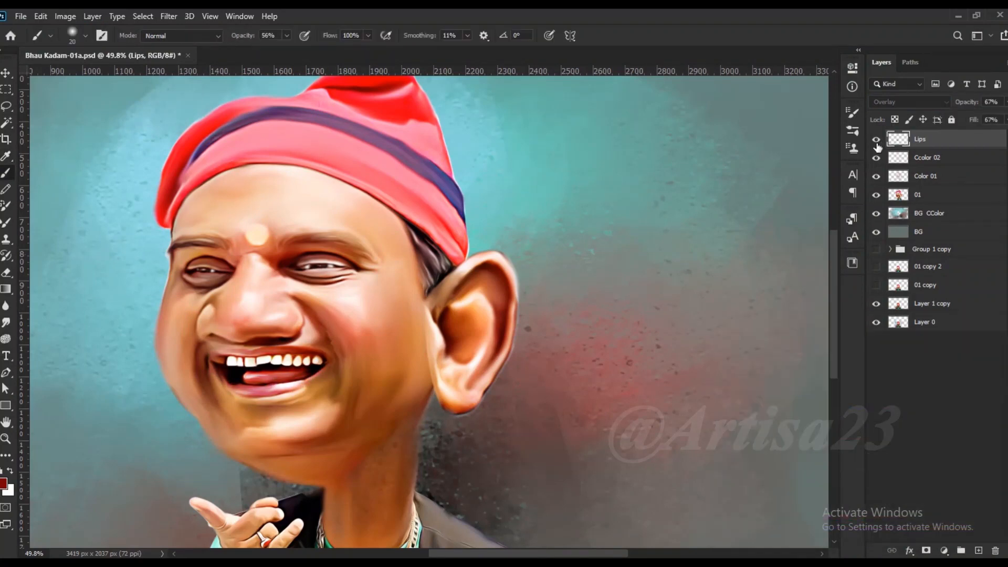
click(876, 139)
scroll(136, 210, down, 3)
key(v)
scroll(264, 239, up, 2)
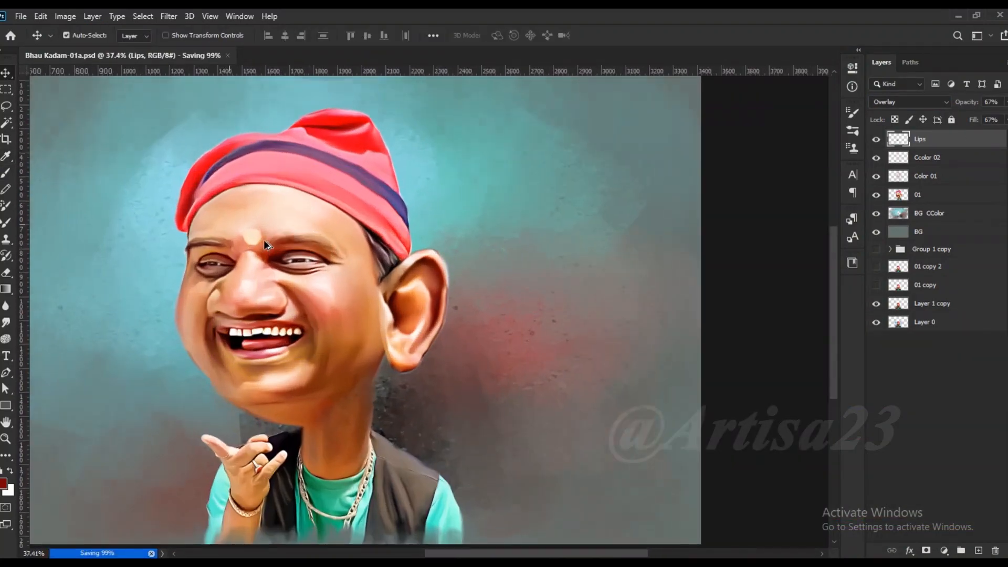
- Add a layer named Color 03, load the figure's outline as a selection, and set the Brush opacity to 15%
click(978, 550)
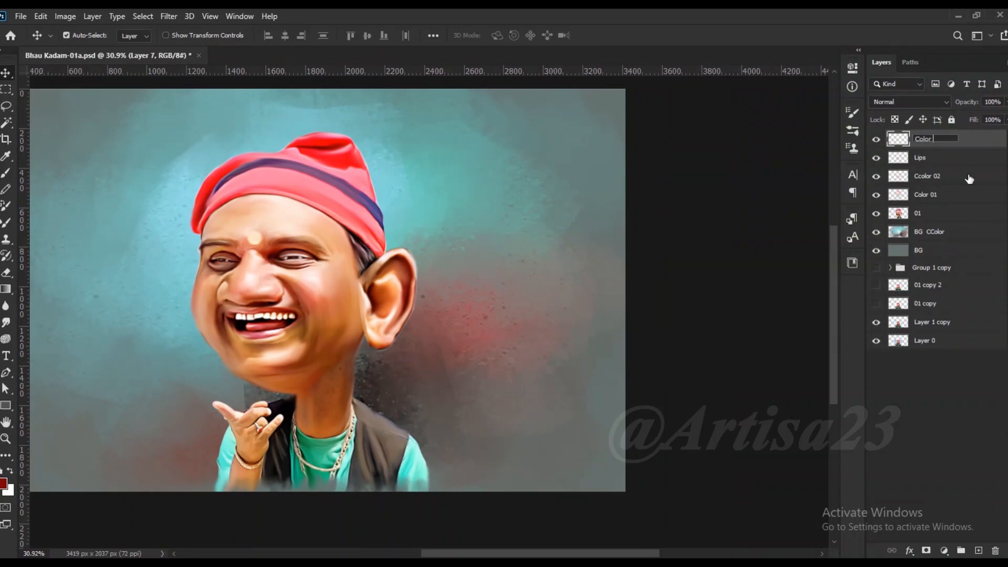
key(Return)
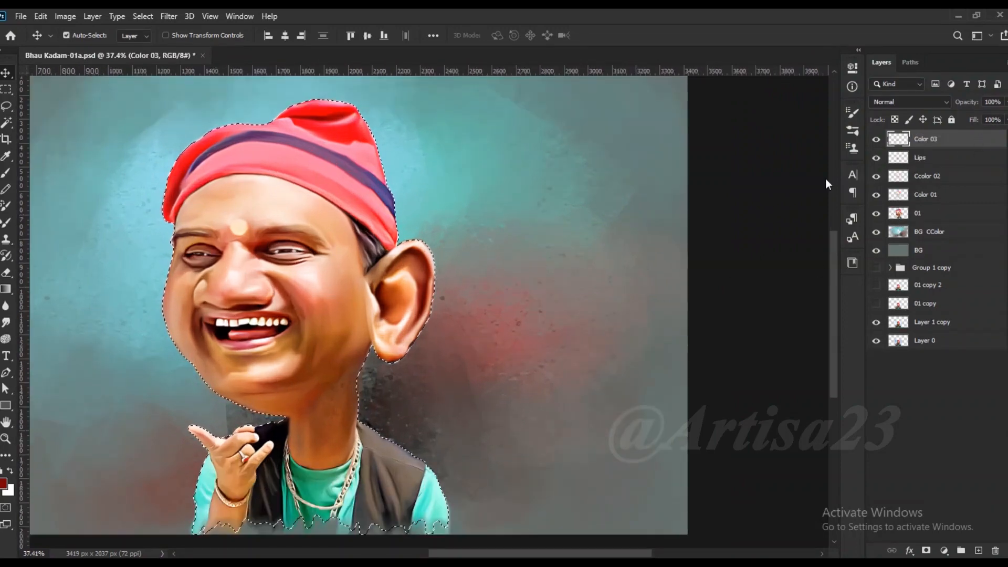
key(b)
key(shift+b)
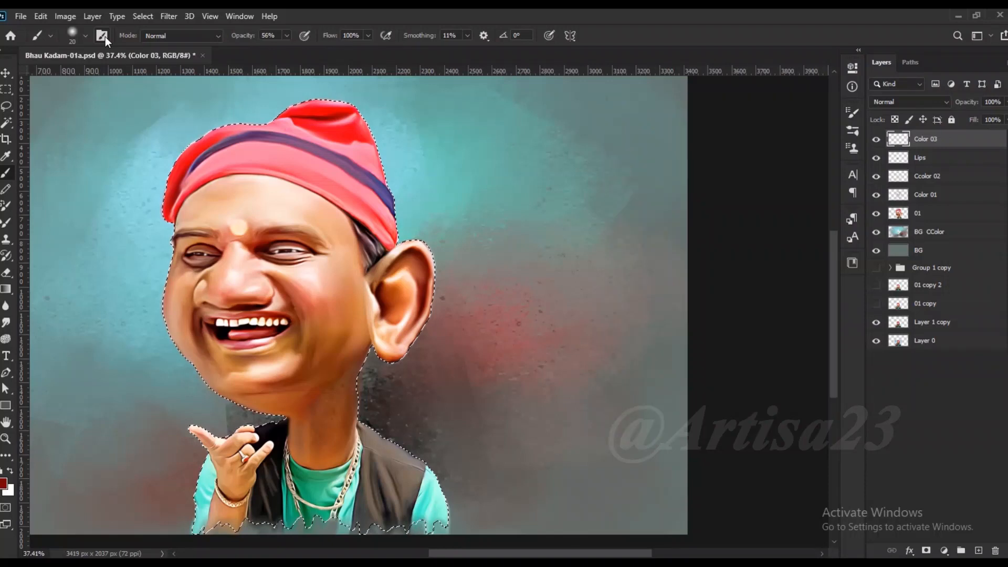
click(287, 35)
drag(265, 50, 262, 49)
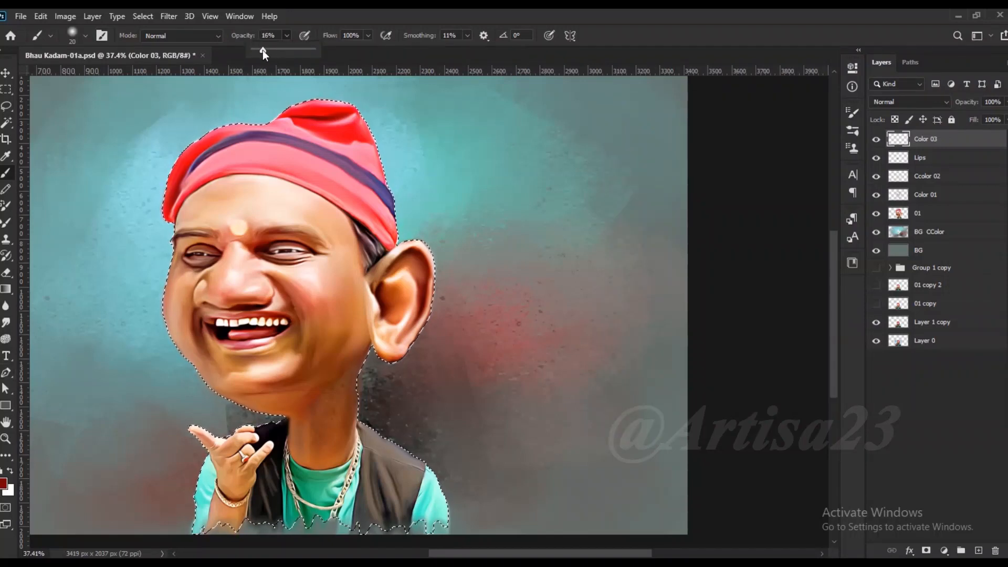
- Set Color 03 to Color blending, choose a muted blue foreground colour, and tint the temple, jaw, neck and ear
click(923, 103)
click(901, 401)
click(3, 483)
click(848, 335)
drag(759, 315, 738, 324)
click(962, 250)
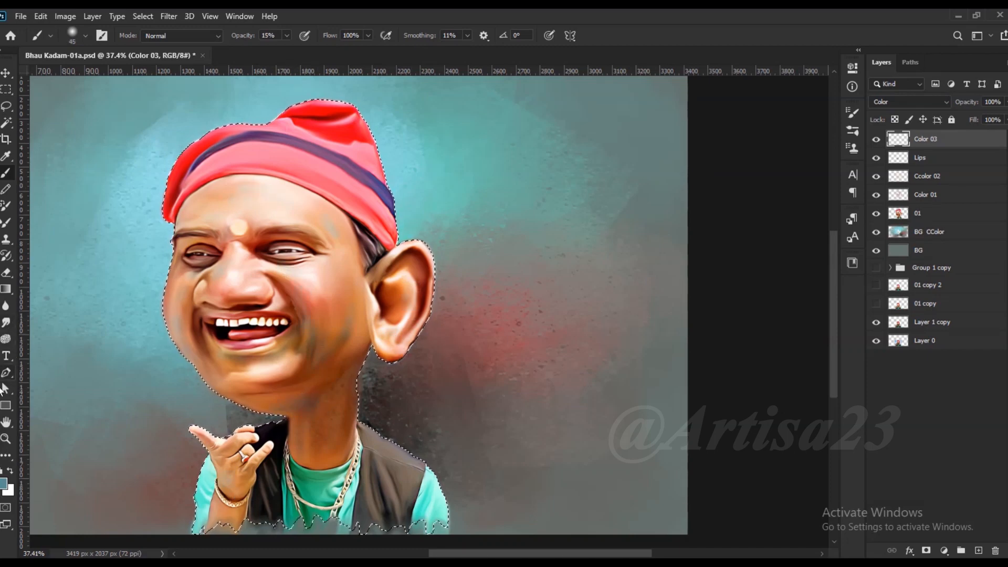
- Soften the blue tint across the face using the Smudge tool at 52% strength
click(6, 322)
scroll(303, 351, up, 2)
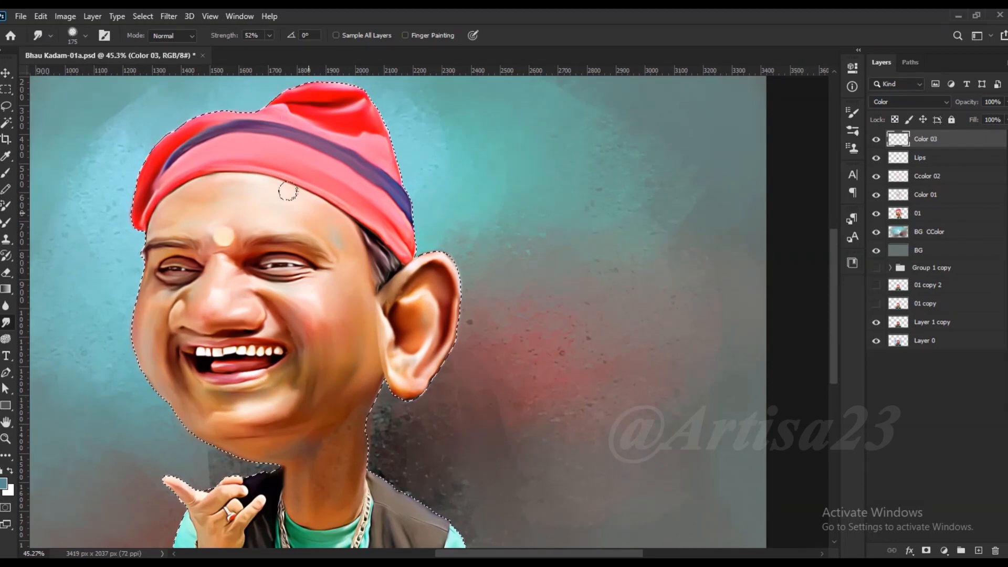
scroll(223, 207, up, 2)
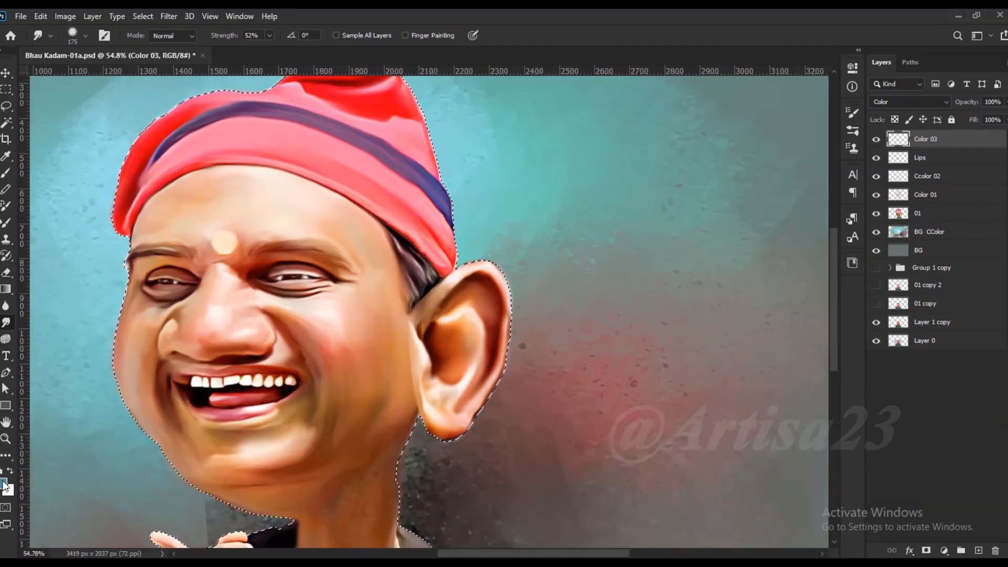
- Choose a golden yellow foreground colour for the Brush tool on the Color 03 layer
click(3, 483)
click(850, 396)
click(813, 267)
click(963, 250)
scroll(234, 243, up, 4)
key(b)
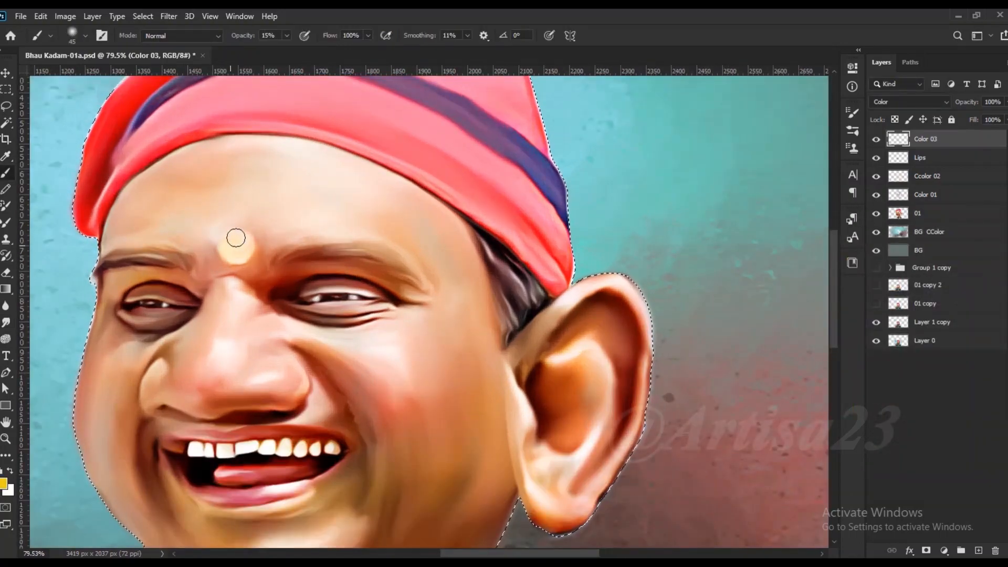
- Enlarge the brush to 60 px and tint the cheeks, nose, forehead, chin and jaw yellow at 15% opacity
scroll(239, 250, down, 2)
key(bracketleft)
key(bracketleft)
key(bracketleft)
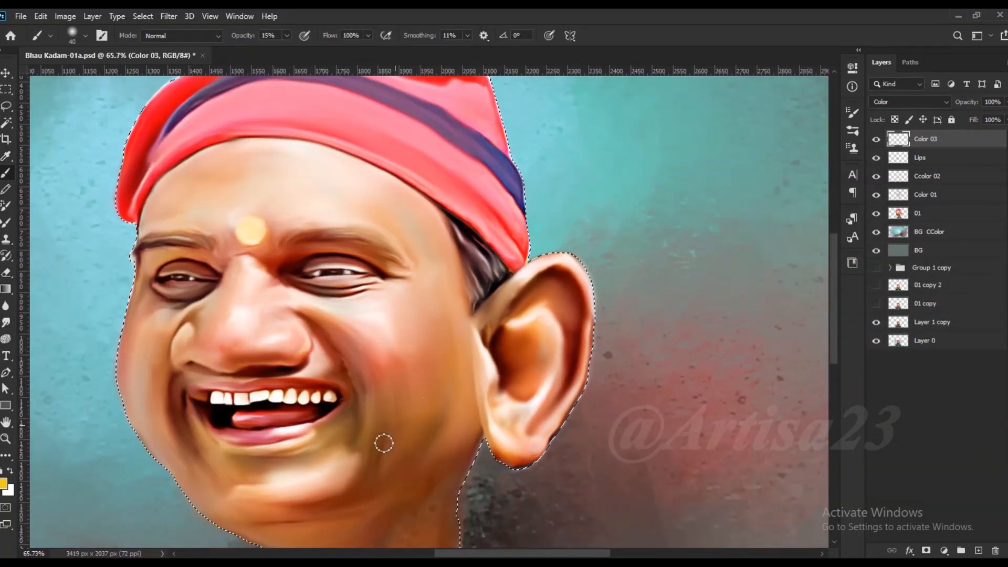
key(bracketright)
key(bracketright)
key(bracketright)
key(bracketright)
drag(301, 447, 314, 437)
drag(255, 305, 262, 274)
drag(319, 310, 346, 328)
drag(391, 302, 398, 288)
drag(267, 166, 278, 158)
drag(137, 351, 134, 376)
drag(232, 492, 275, 488)
scroll(338, 484, down, 1)
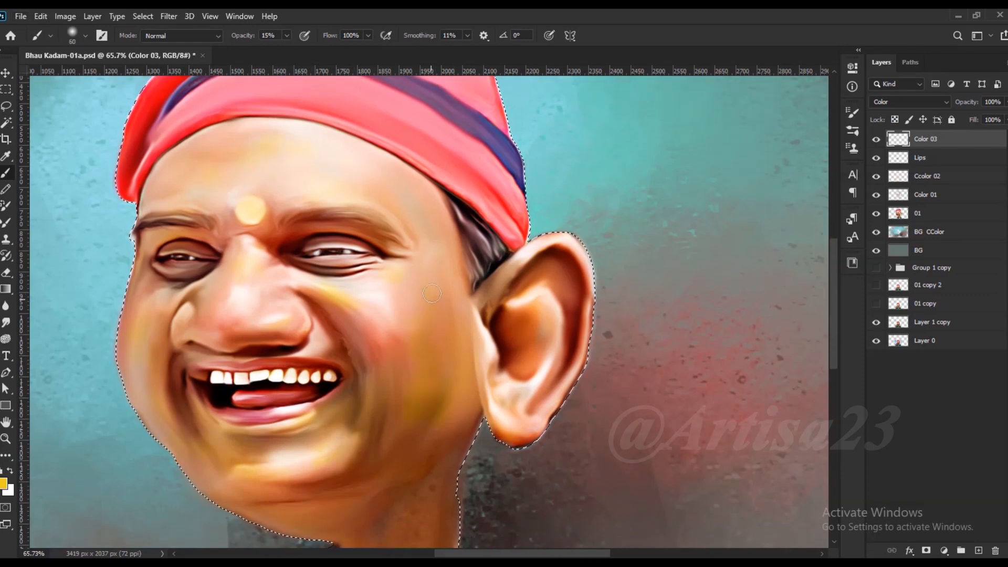
scroll(436, 415, down, 1)
- Blend the yellow tint into the facial skin using the Smudge tool at 52% strength, then deselect and save
click(6, 322)
mouse_move(317, 271)
mouse_down()
mouse_move(368, 281)
mouse_move(371, 260)
mouse_up()
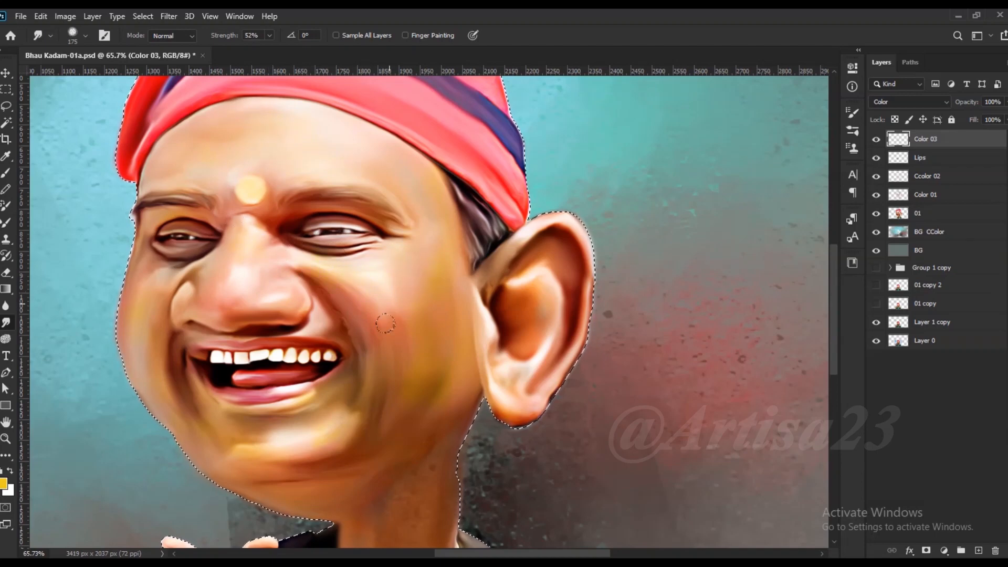
scroll(315, 339, down, 3)
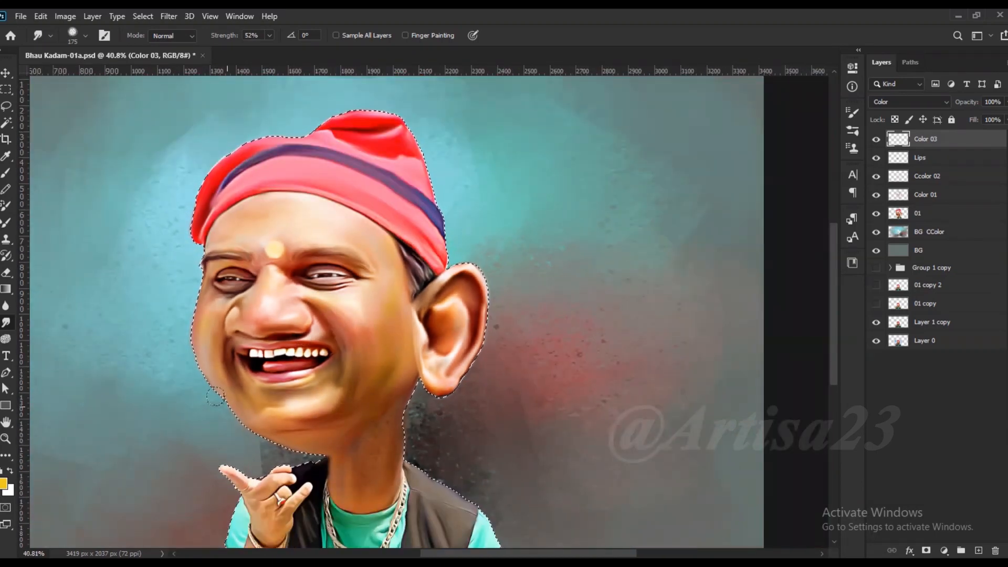
scroll(307, 236, up, 1)
key(ctrl+d)
key(ctrl+s)
scroll(380, 315, up, 2)
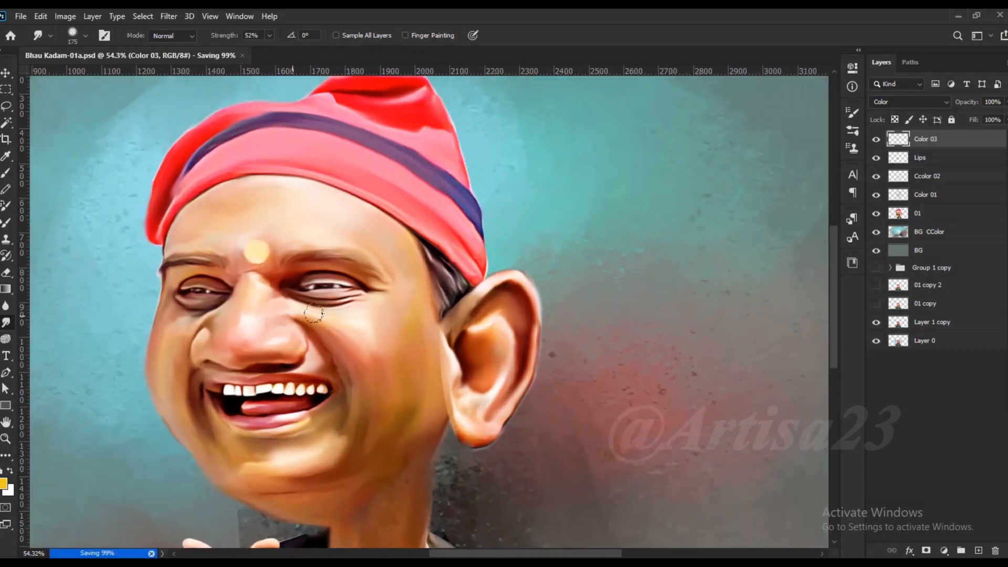
scroll(273, 336, down, 3)
drag(263, 359, 246, 343)
scroll(250, 344, down, 4)
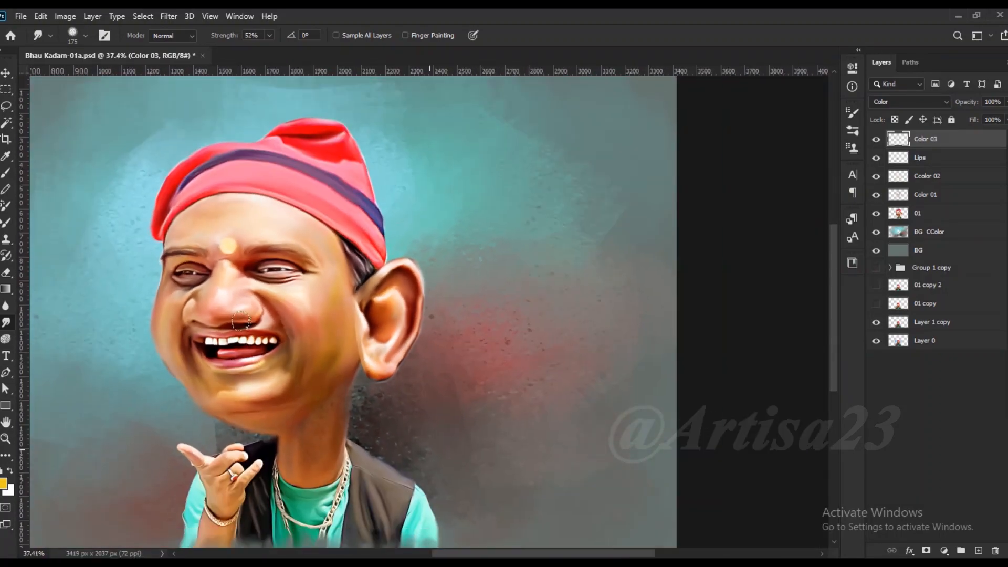
key(ctrl+s)
scroll(327, 355, up, 1)
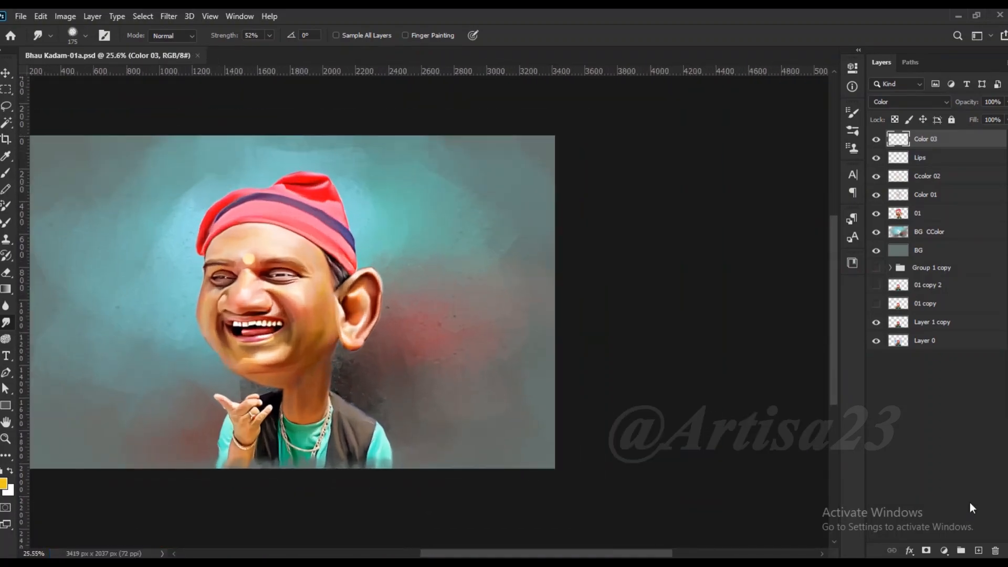
- Add a layer named Light above Color 03 and choose white as the foreground colour
click(978, 550)
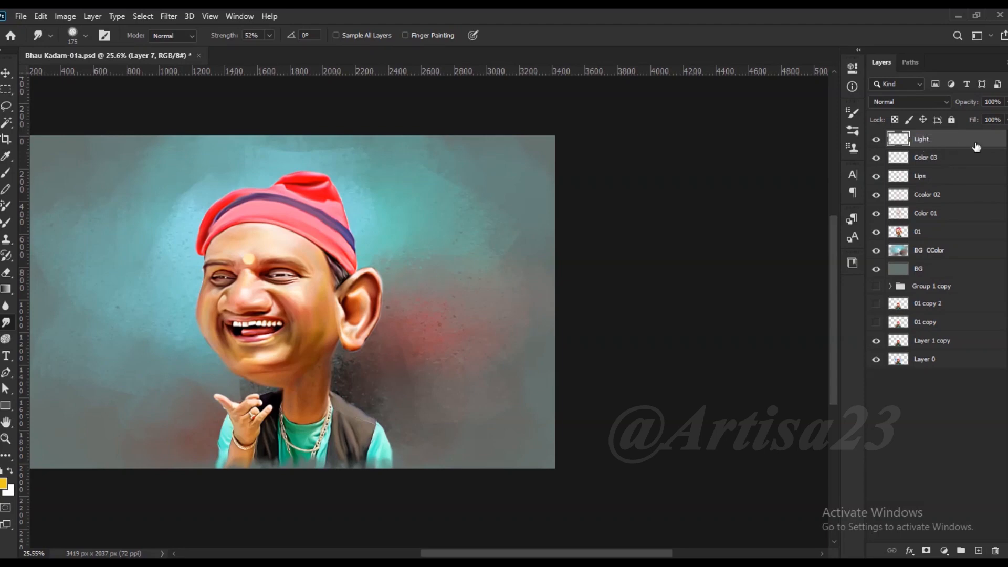
scroll(331, 256, up, 4)
key(b)
scroll(169, 336, up, 1)
click(4, 484)
drag(852, 330, 854, 335)
drag(685, 275, 660, 255)
click(963, 249)
- Set the Brush opacity to 47%, shrink the brush, and dab white highlights on the forehead, nose and cheek
click(288, 34)
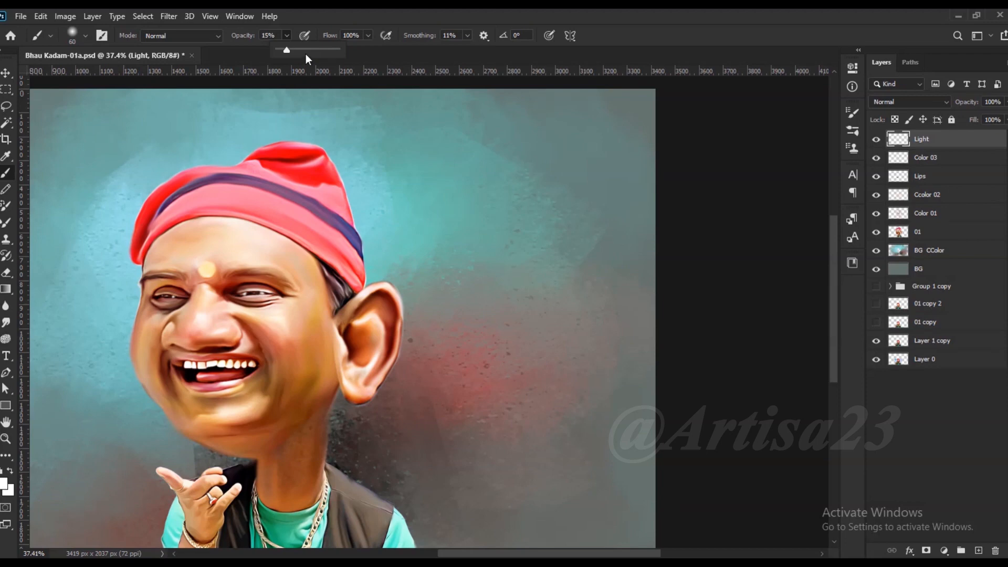
click(305, 53)
scroll(208, 311, up, 6)
key(bracketleft)
key(bracketleft)
key(bracketleft)
key(bracketleft)
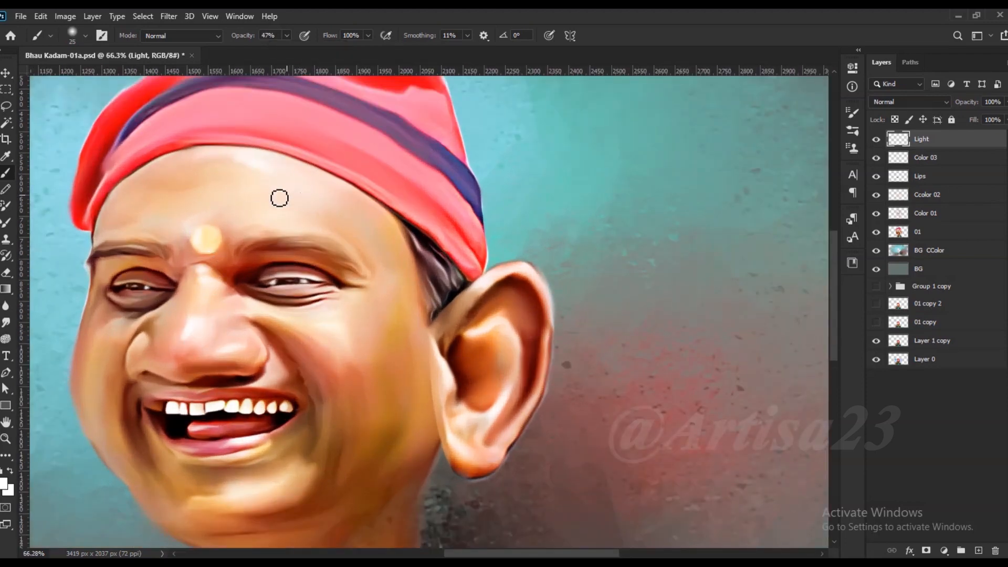
key(bracketleft)
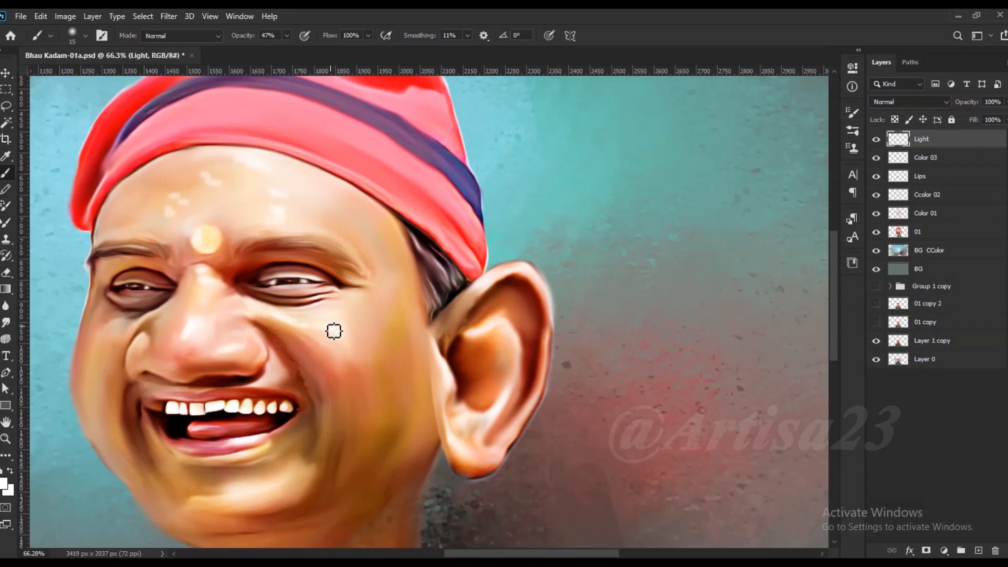
key(bracketleft)
- Sample pink and red tones from the mouth and retouch the lips with a 9 px brush
scroll(245, 464, up, 6)
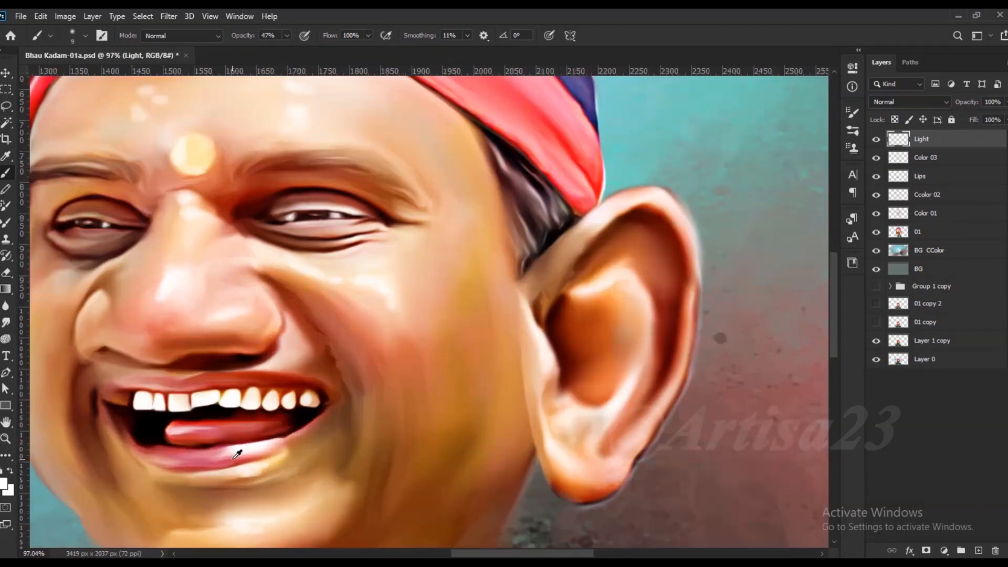
alt+click(226, 460)
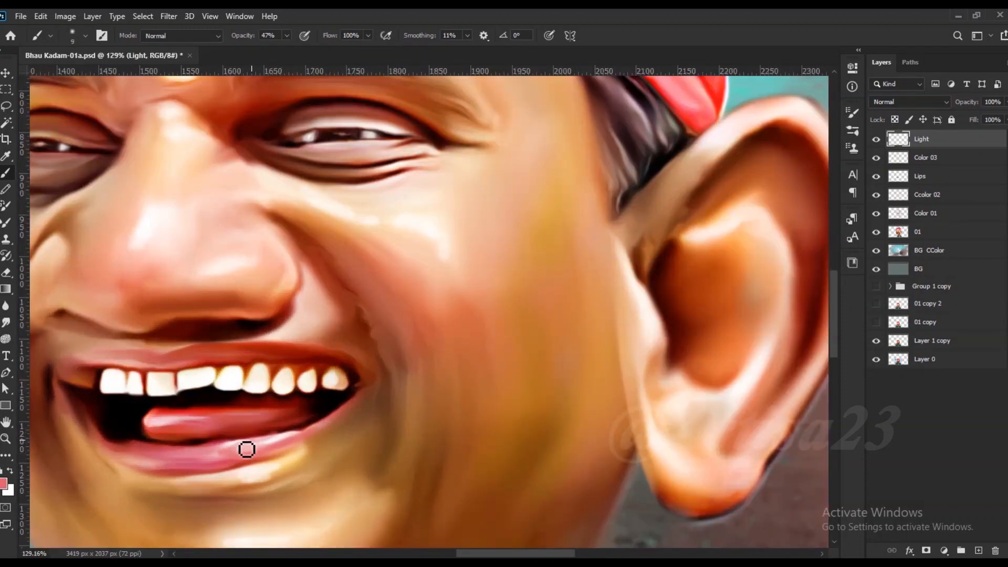
scroll(259, 445, down, 4)
scroll(214, 428, up, 4)
scroll(172, 426, down, 4)
scroll(181, 348, up, 5)
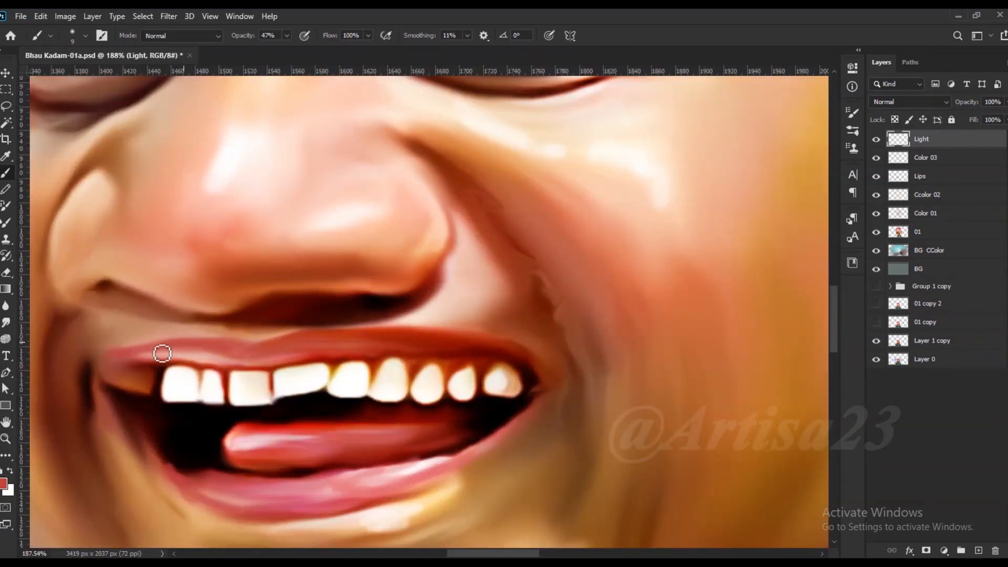
- Sample the darker mouth and skin tones and retouch the corner of the mouth and the lower lip's edge
scroll(179, 379, down, 4)
scroll(157, 396, up, 5)
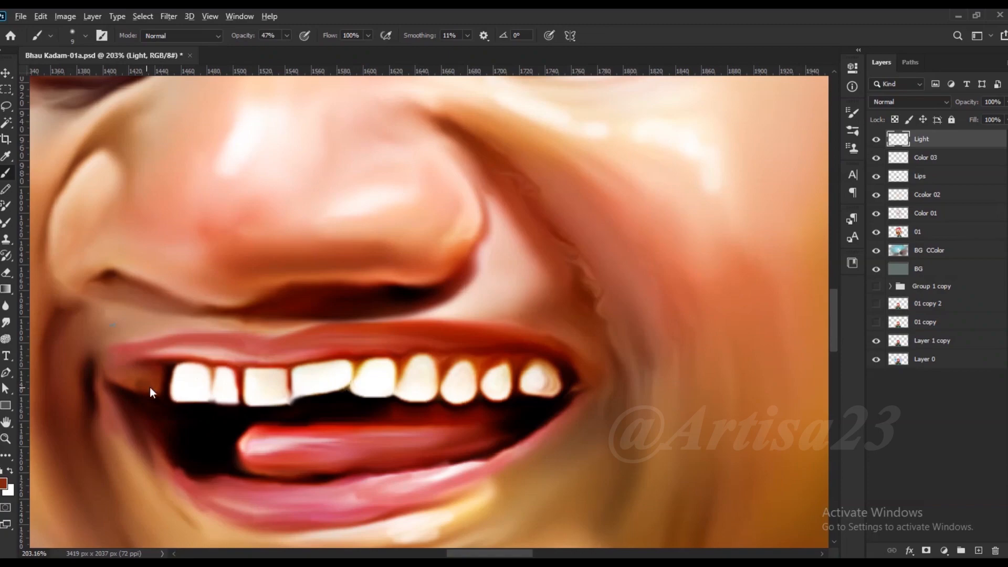
scroll(161, 396, down, 4)
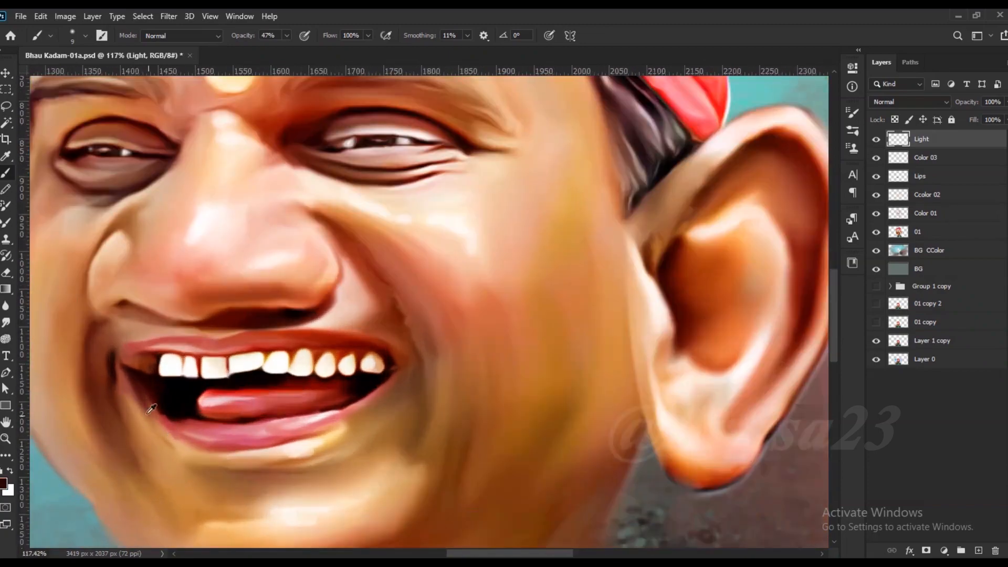
scroll(195, 423, up, 3)
alt+click(195, 423)
scroll(252, 418, down, 5)
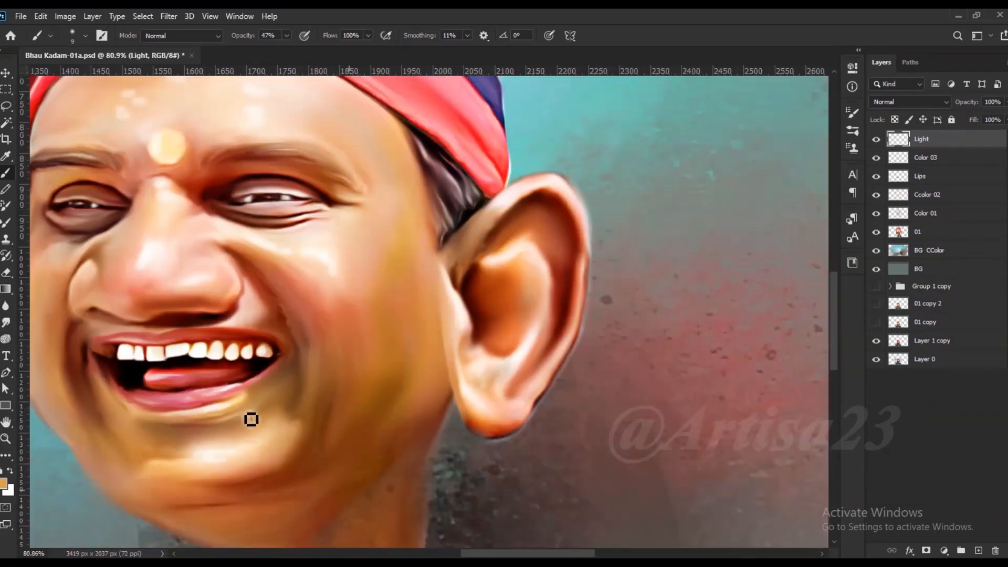
- Brush thin light-orange highlight strokes onto the neck and smudge them into the skin at 52% strength
key(r)
scroll(202, 231, up, 2)
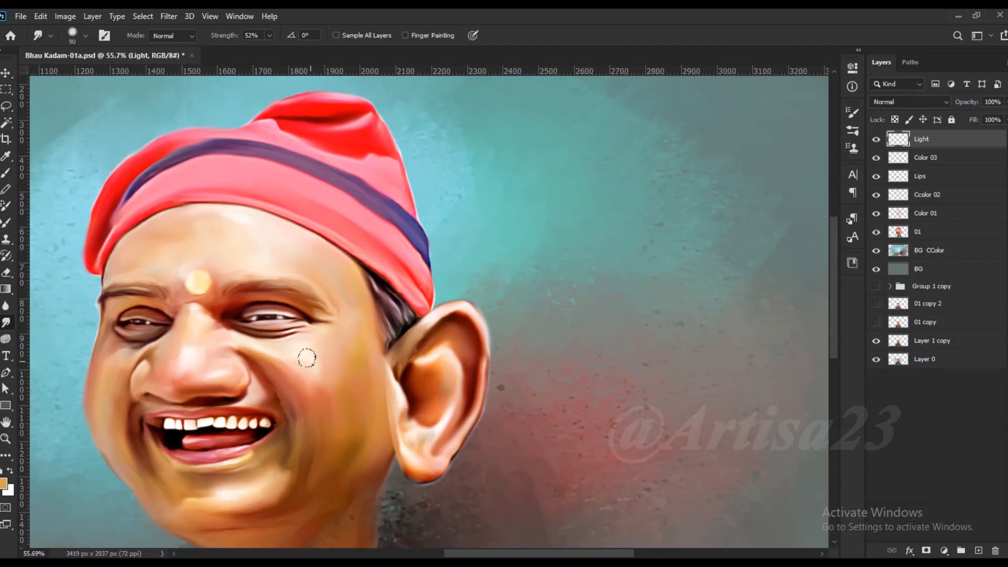
scroll(263, 336, down, 5)
scroll(243, 383, up, 3)
scroll(243, 383, down, 1)
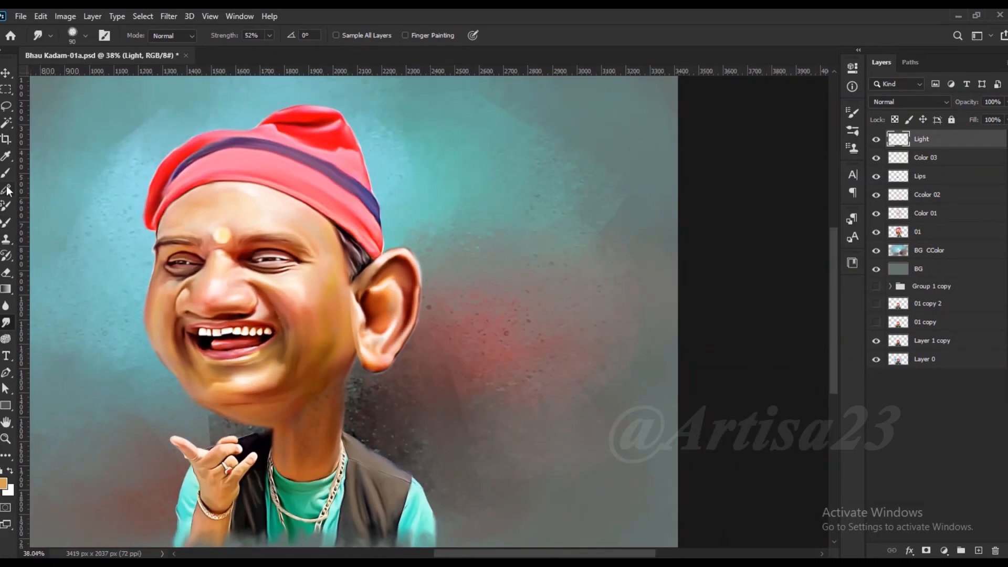
key(b)
scroll(297, 408, up, 2)
mouse_move(299, 436)
mouse_down()
mouse_move(286, 482)
mouse_move(318, 457)
mouse_up()
drag(319, 489, 330, 480)
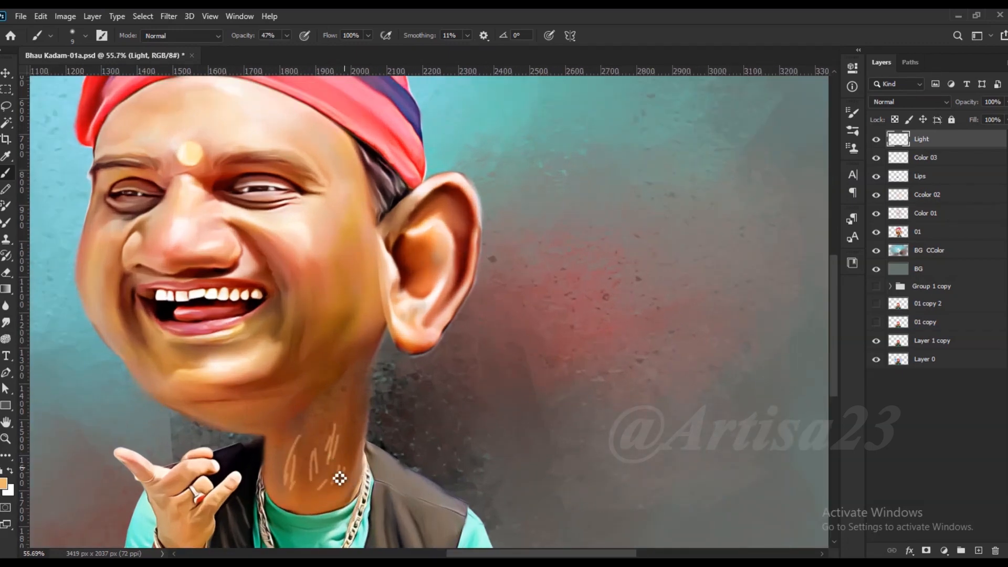
key(r)
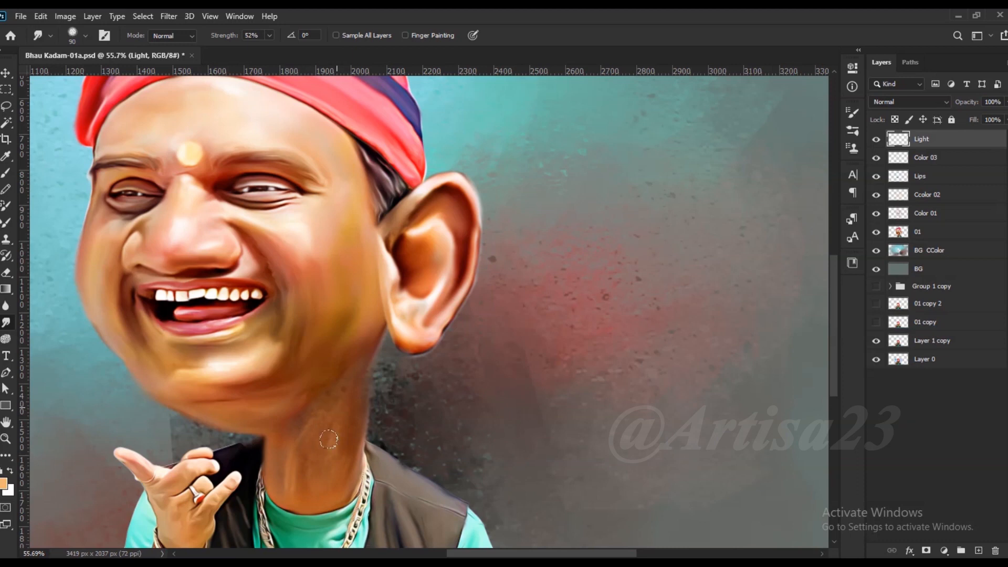
scroll(331, 420, down, 4)
scroll(352, 386, down, 2)
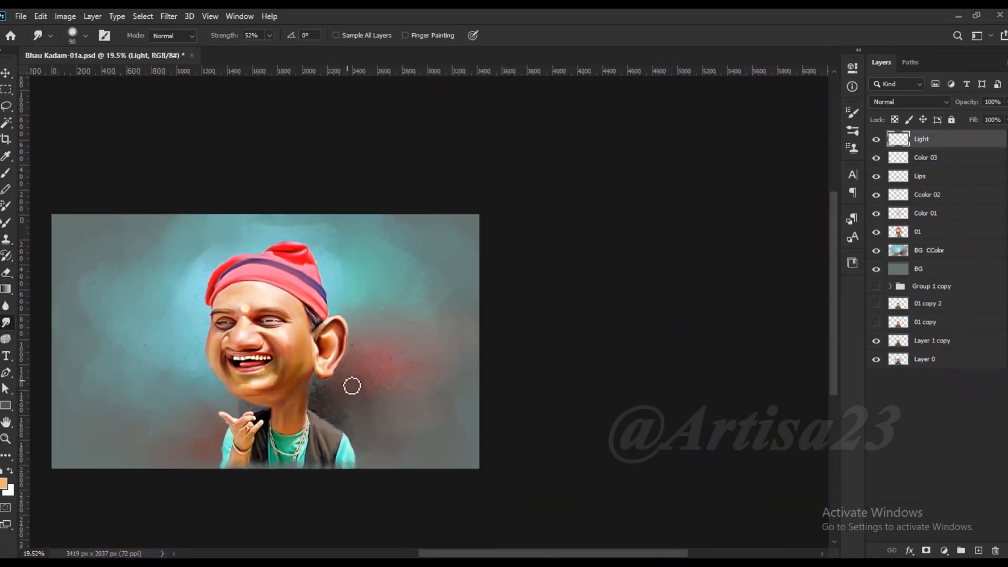
- Save the document and group the layers from Light down to BG
key(ctrl+s)
scroll(291, 288, up, 1)
scroll(291, 288, down, 2)
shift+click(940, 274)
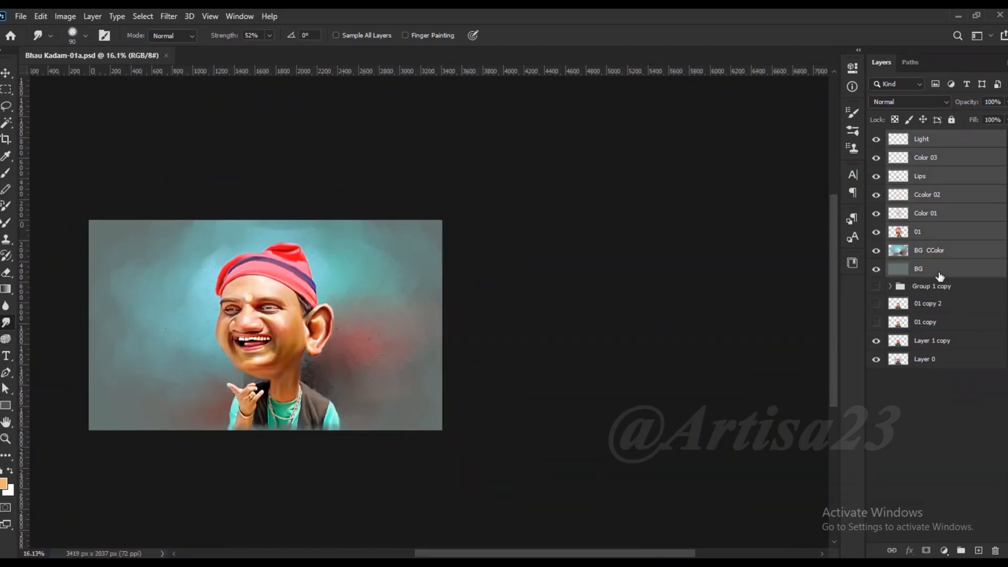
key(ctrl+g)
- Duplicate the new group as a backup below it and expand the original Group 1
click(940, 153)
click(933, 140)
alt+drag(933, 140, 938, 147)
click(921, 140)
click(891, 137)
- Merge the layers from Light through 01 inside Group 1 and rename the merged layer 01
click(921, 159)
shift+click(935, 255)
right_click(935, 254)
click(788, 395)
double_click(932, 155)
text(01)
key(Return)
- Add a layer mask to layer 01 and fade the bottom edge of the clothes with a soft 500 px black brush
click(926, 550)
key(b)
scroll(382, 307, up, 2)
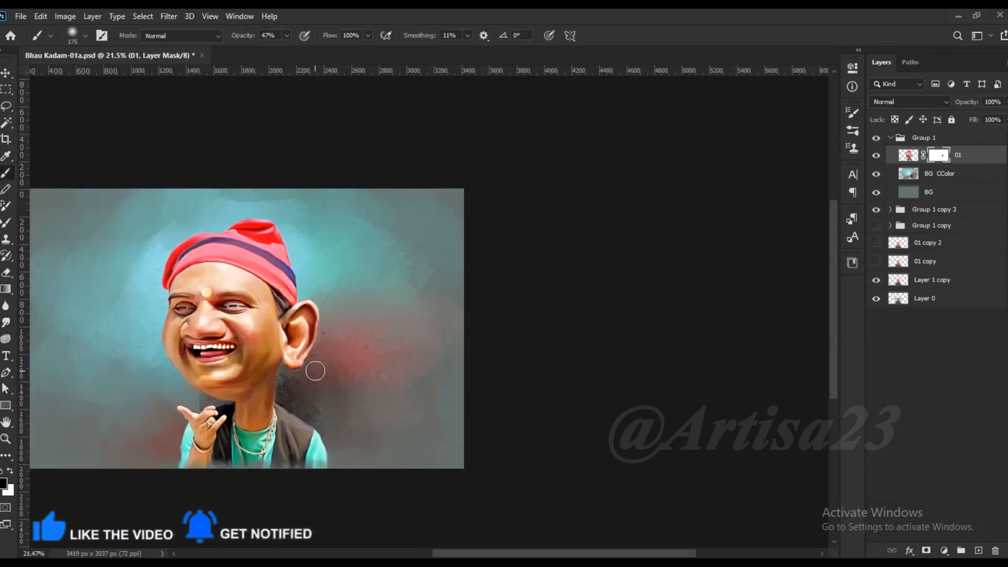
drag(318, 463, 185, 464)
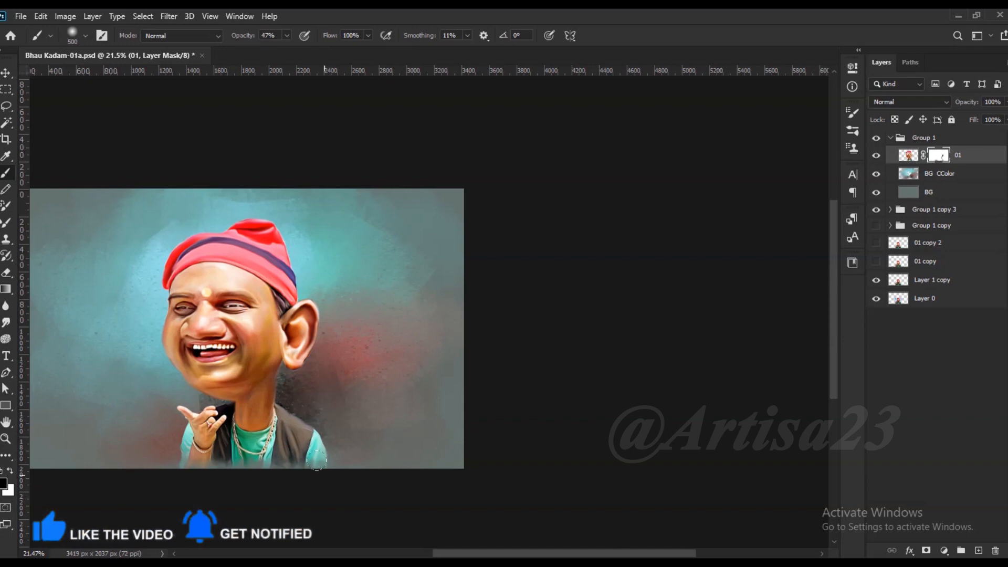
- Soften the outlines of the face, cap and ear on the mask with a 100 px black brush at 47% opacity
scroll(185, 356, up, 3)
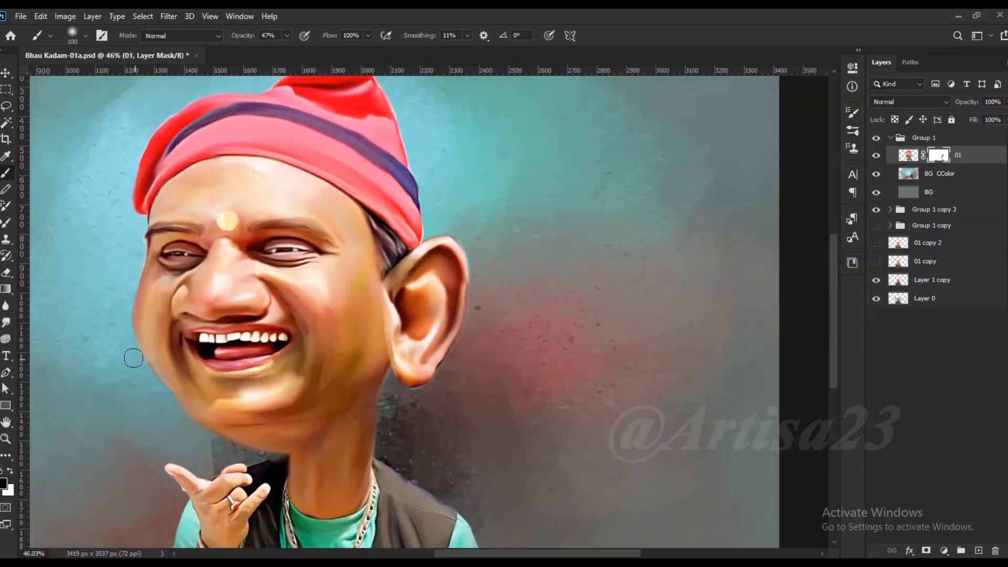
drag(130, 197, 137, 155)
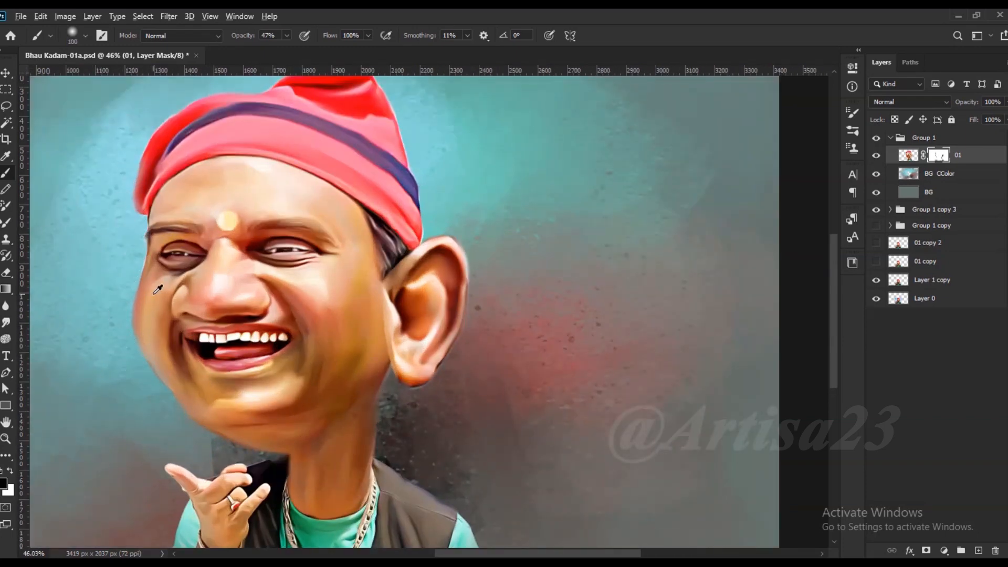
drag(158, 288, 115, 354)
key(bracketright)
drag(109, 189, 103, 227)
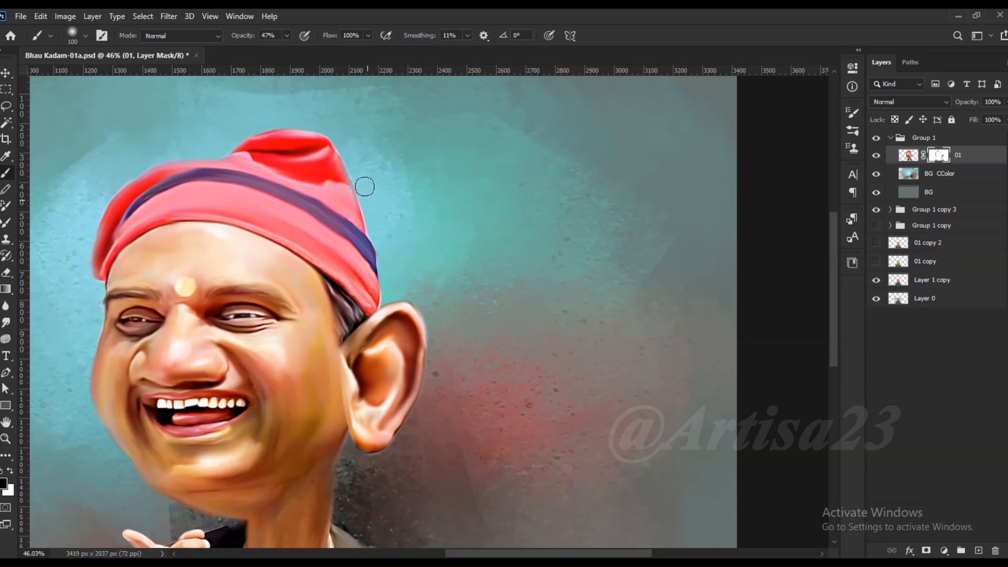
drag(339, 137, 250, 126)
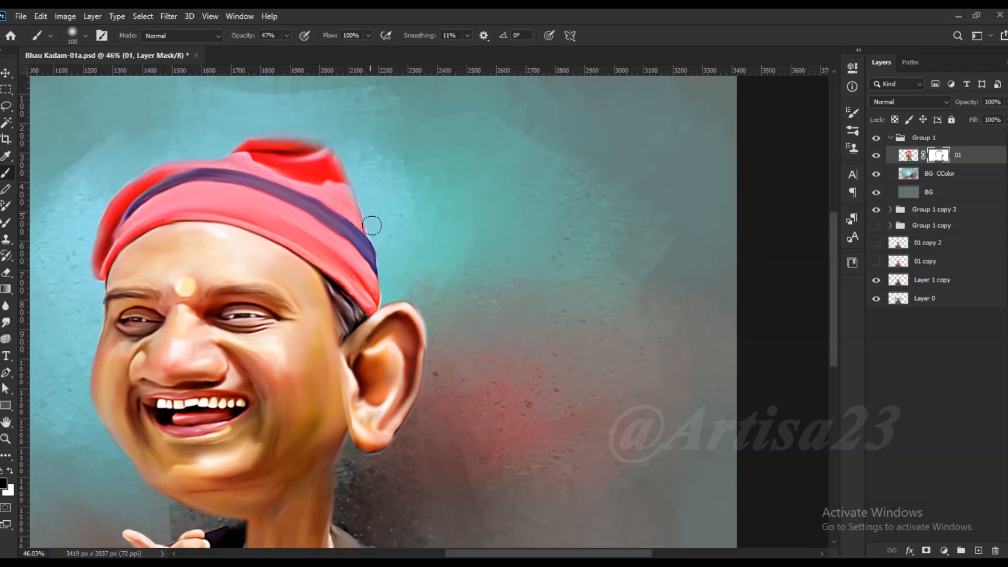
mouse_move(387, 271)
mouse_down()
mouse_move(427, 336)
mouse_move(370, 465)
mouse_up()
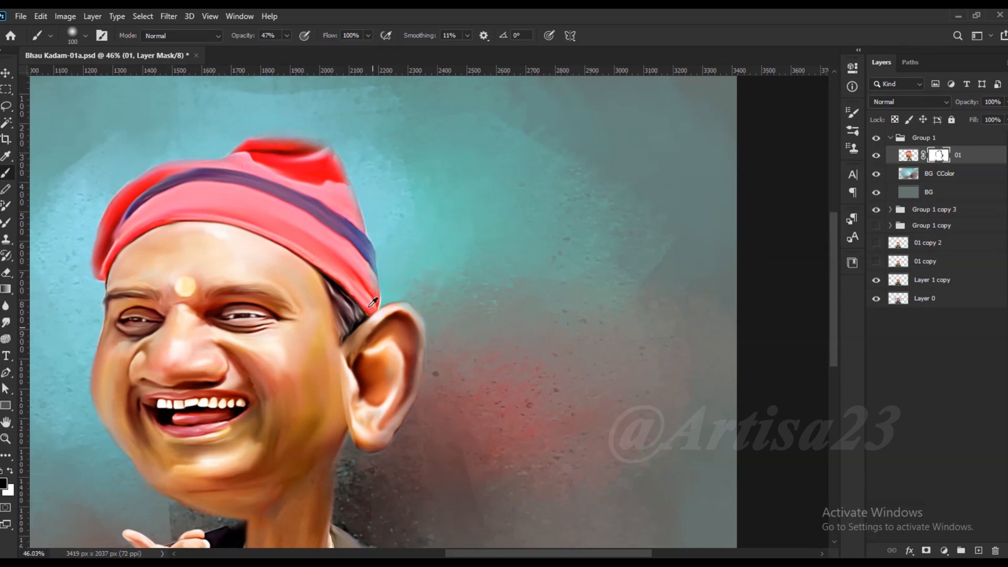
- Switch the brush to white and paint back the overly faded edge of the cap on layer 01's mask
scroll(373, 301, down, 3)
scroll(416, 338, up, 4)
drag(358, 332, 343, 267)
scroll(349, 353, down, 3)
scroll(290, 135, up, 3)
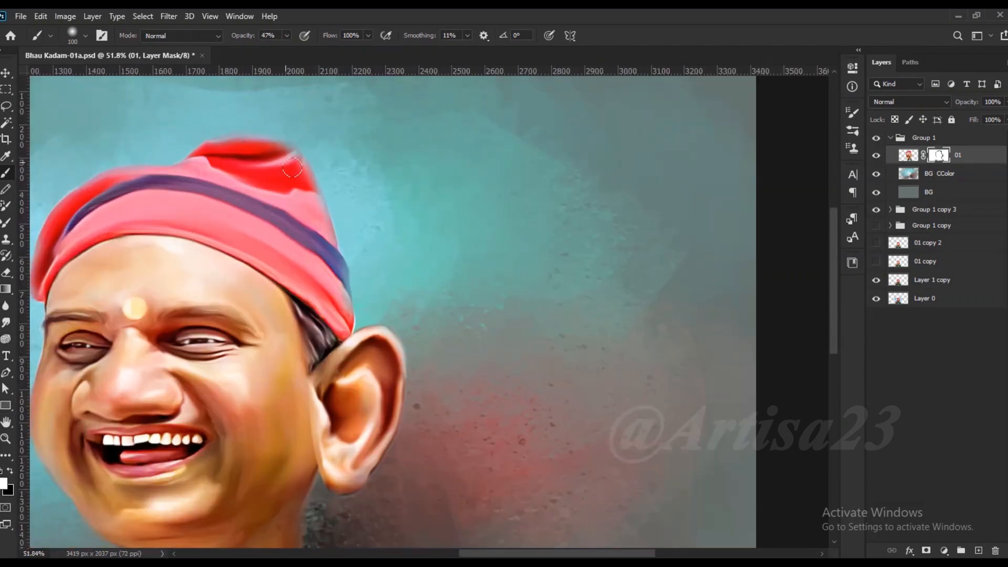
scroll(327, 229, down, 2)
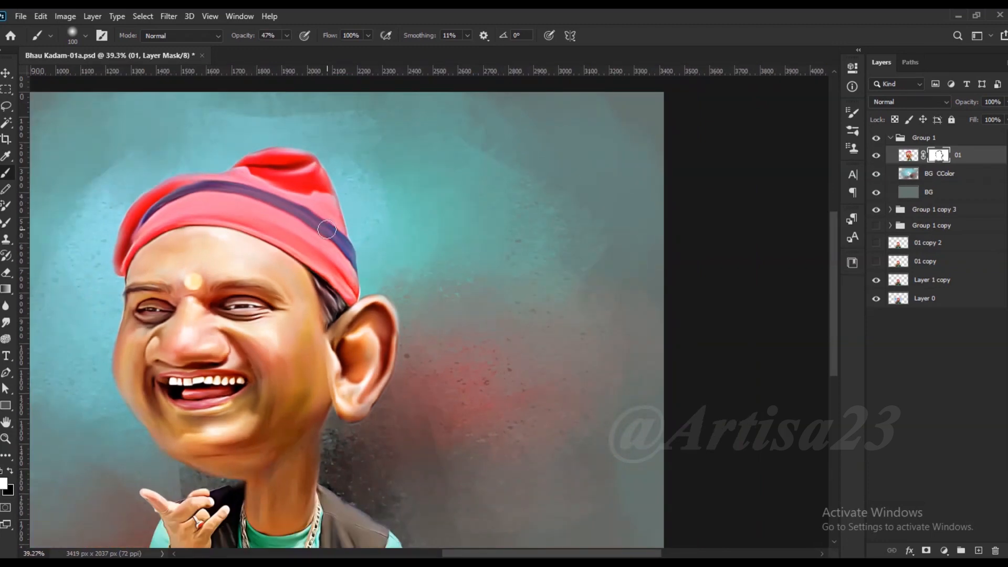
scroll(261, 224, down, 2)
scroll(260, 270, down, 3)
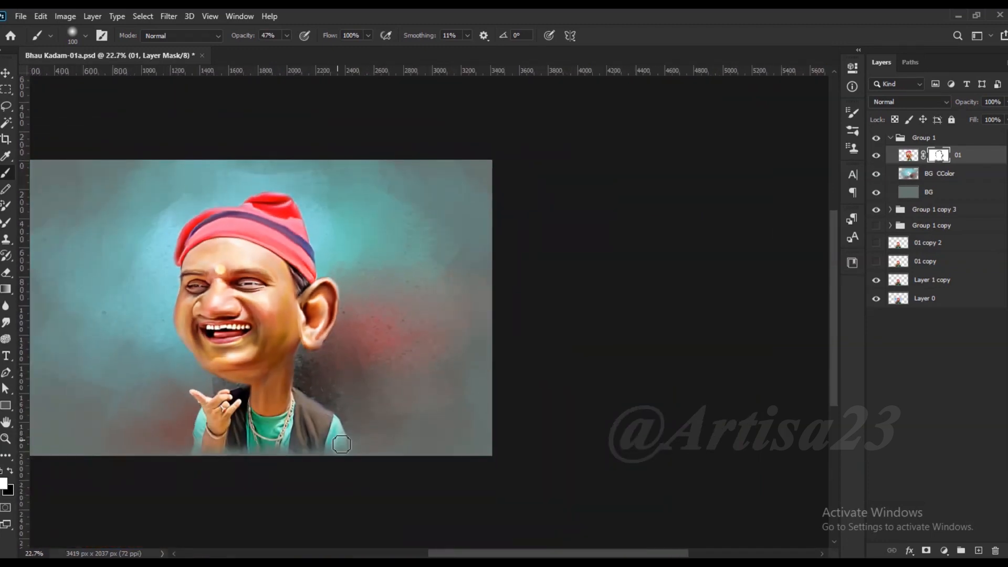
scroll(342, 444, up, 2)
scroll(326, 422, down, 5)
- Switch to the Move tool and save the document
click(6, 72)
click(20, 17)
click(121, 160)
scroll(375, 238, down, 1)
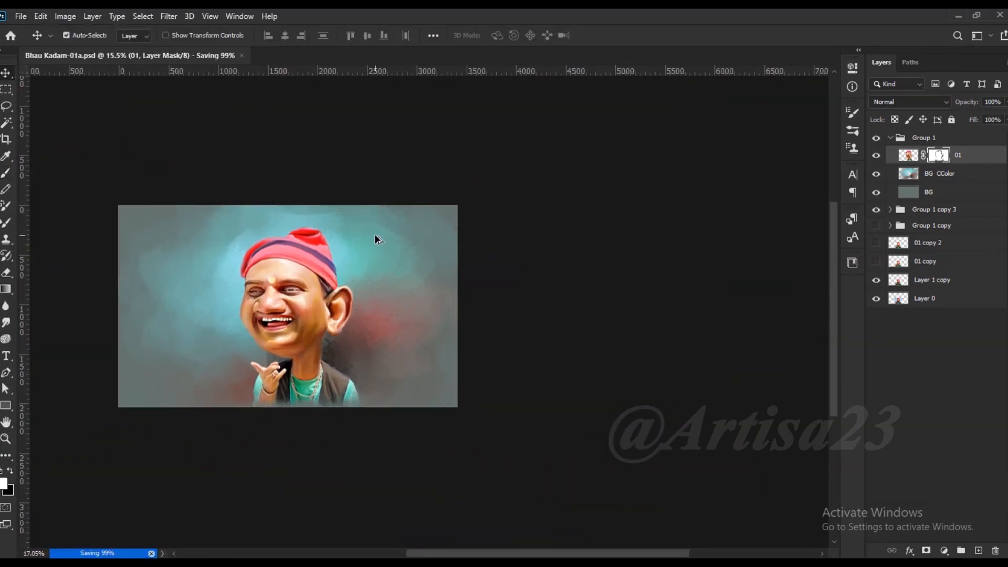
scroll(373, 236, up, 2)
click(927, 551)
key(ctrl+z)
- Add a Levels adjustment layer above layer 01 and move its black and white input points slightly inward
click(944, 550)
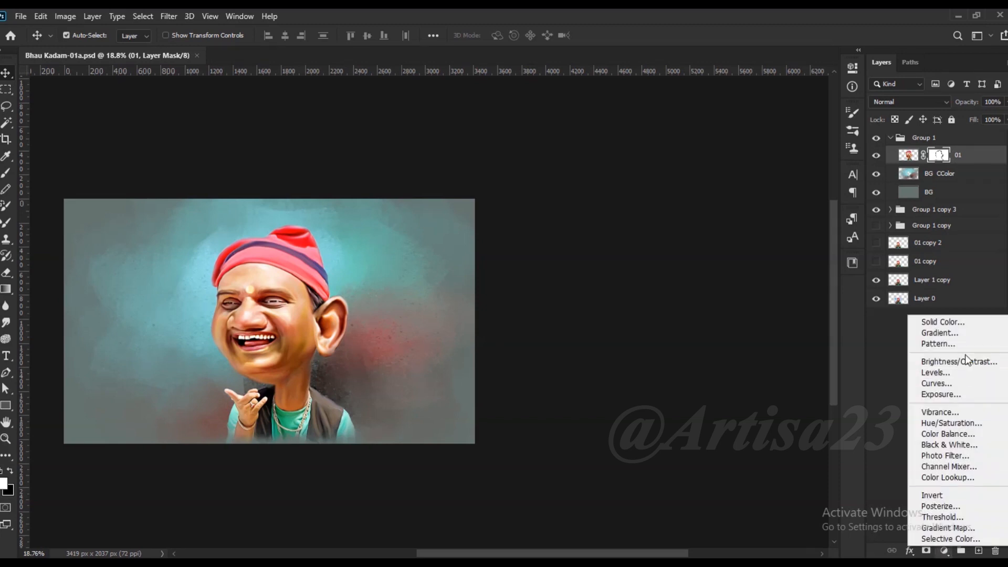
click(958, 374)
drag(725, 198, 731, 197)
drag(822, 198, 818, 197)
click(817, 64)
scroll(225, 294, up, 2)
- Add a Curves adjustment layer above Levels 1, raise the RGB midtones slightly, and save the document
click(944, 550)
click(953, 387)
drag(777, 179, 777, 174)
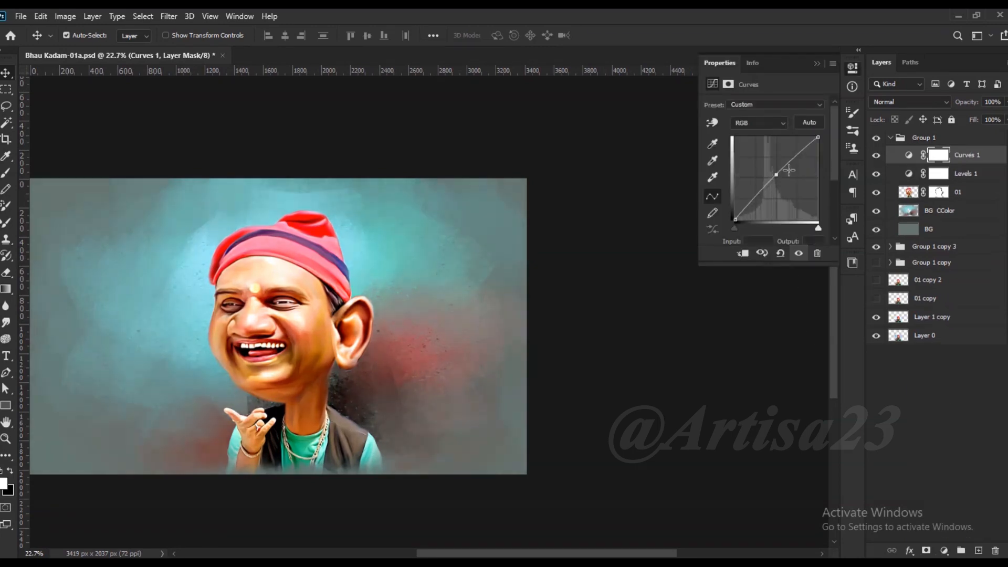
click(817, 64)
scroll(367, 259, down, 2)
key(ctrl+s)
- Adjust the fill and opacity of Curves 1 and compare the image with that layer hidden and shown
scroll(371, 253, up, 2)
click(877, 155)
click(876, 156)
click(1006, 120)
click(1006, 102)
click(877, 156)
click(877, 156)
- Compare the image without Levels 1, and set that layer's opacity to 72% and fill to 65%
click(876, 174)
click(877, 174)
click(968, 175)
click(1006, 119)
click(1006, 102)
drag(994, 120, 986, 120)
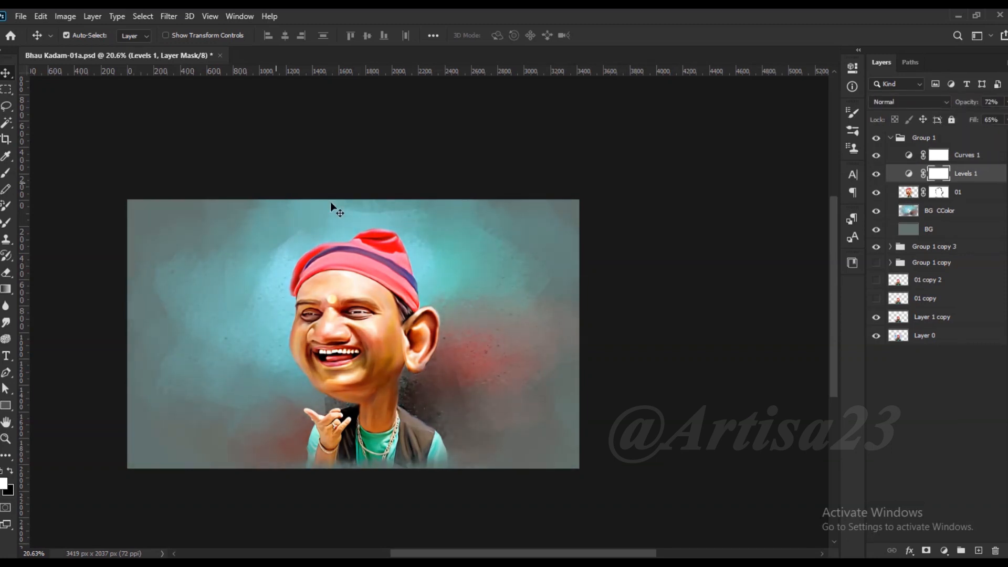
- Save the document and save a separate copy of the finished caricature with Save As
scroll(455, 266, down, 2)
key(ctrl+s)
scroll(371, 310, up, 1)
click(24, 15)
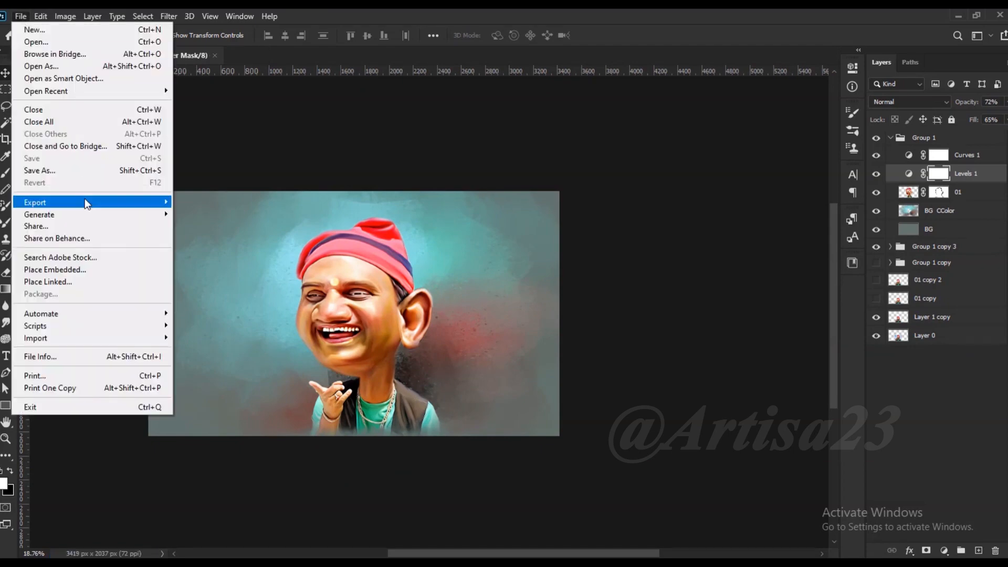
click(77, 172)
click(142, 110)
click(351, 379)
click(536, 291)
scroll(388, 329, up, 2)
scroll(385, 302, down, 1)
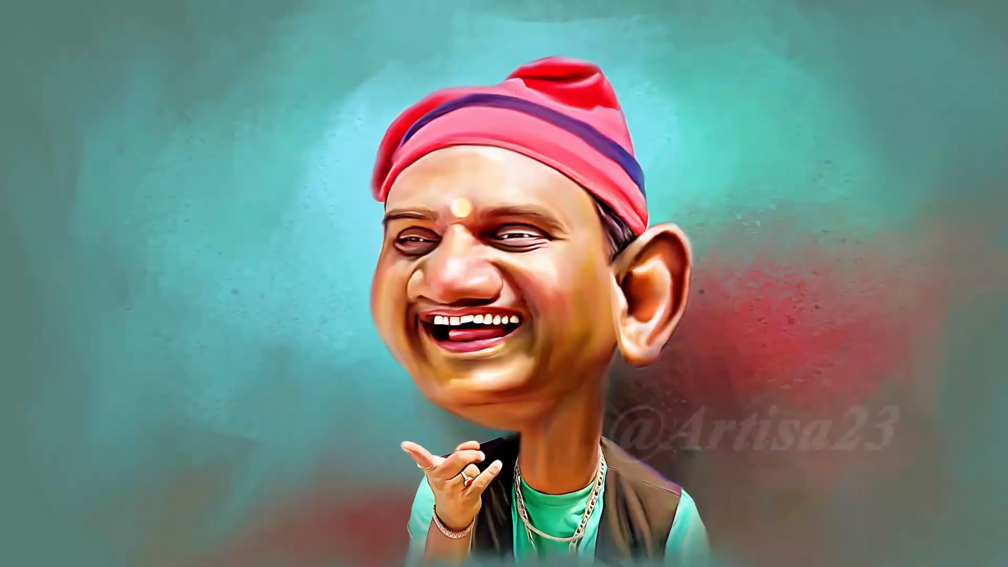